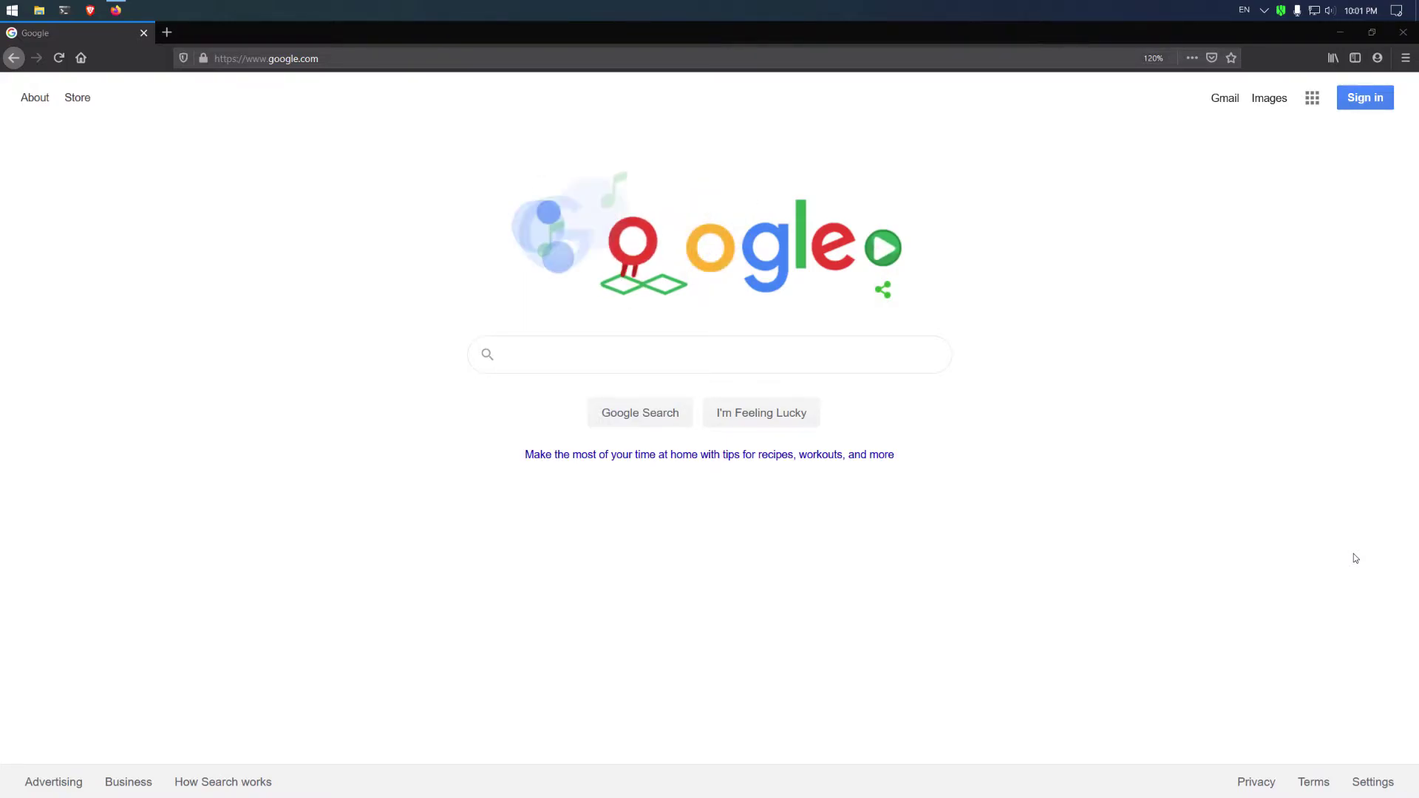
# Search Google for ubuntu 20.04 and open the Ubuntu 20.04 LTS (Focal Fossa) releases page.
pyautogui.click(737, 354)
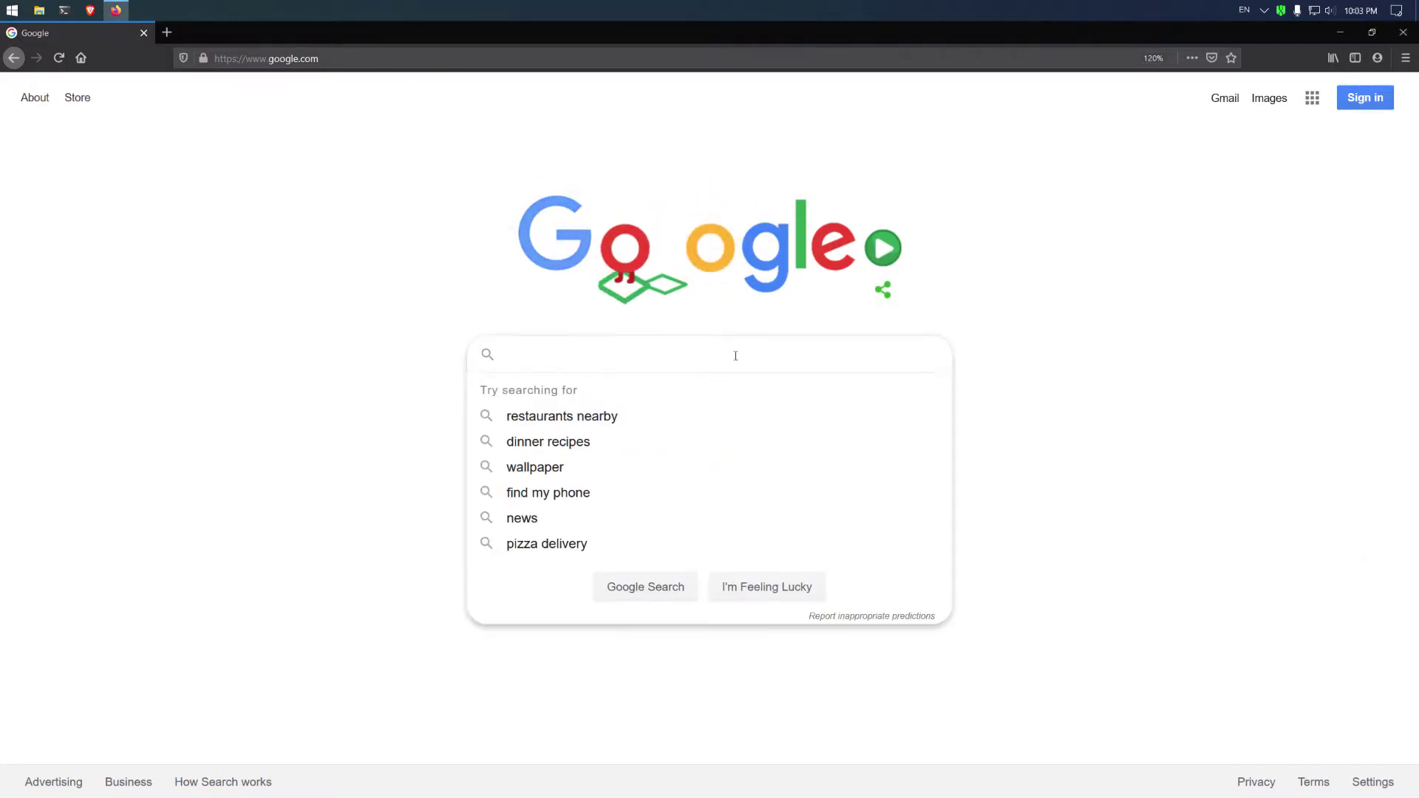
pyautogui.write('ubuntu')
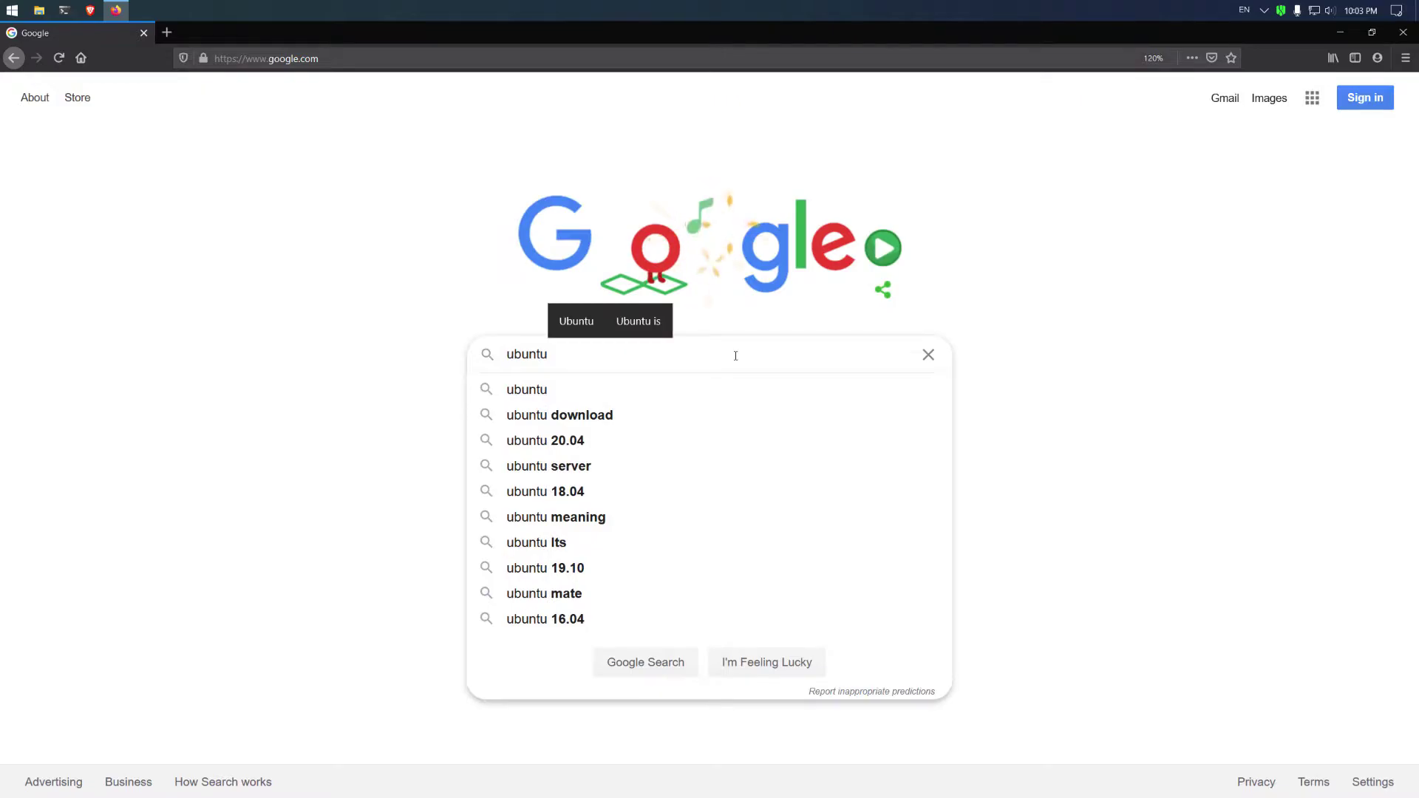
pyautogui.press('Down')
pyautogui.press('Return')
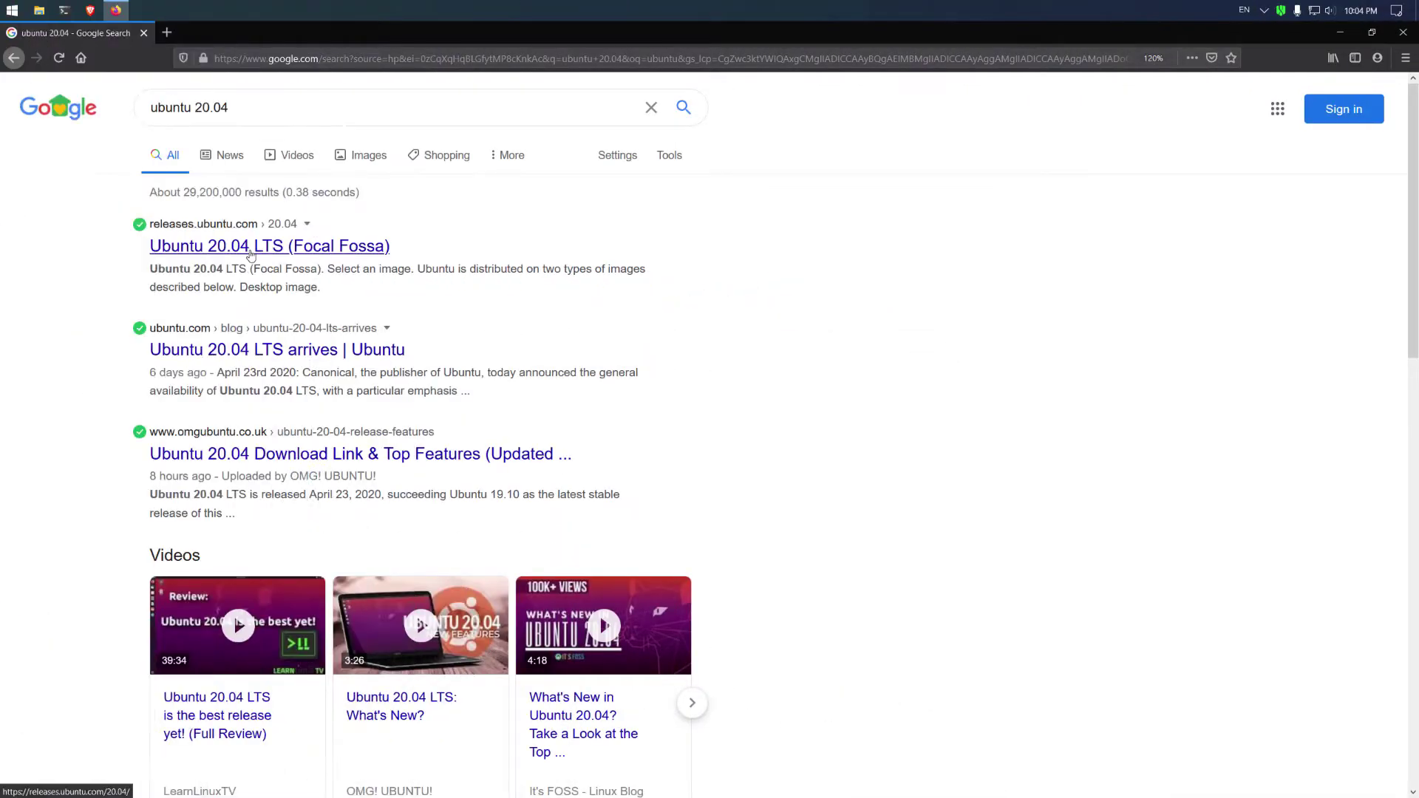
pyautogui.click(263, 251)
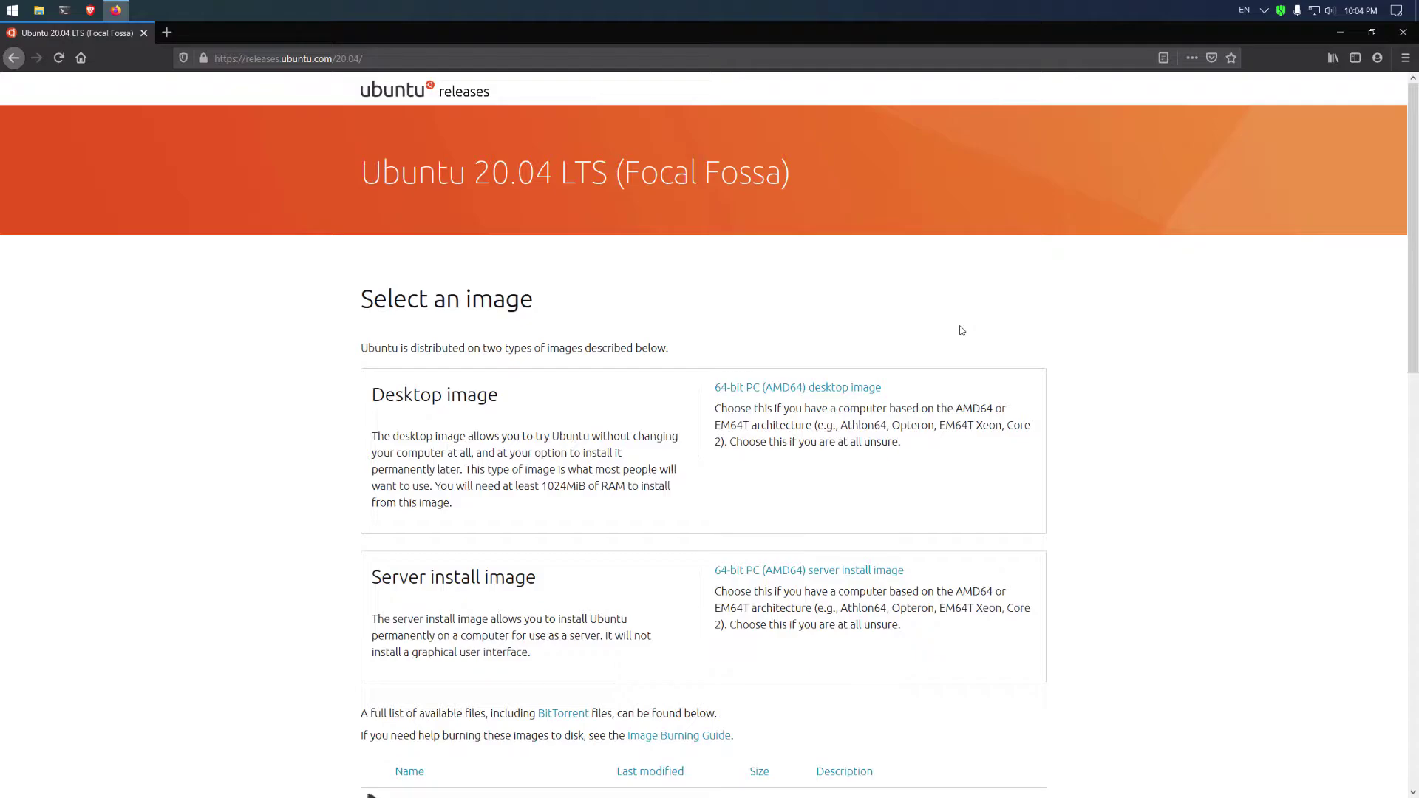
# Download and save the 64-bit PC (AMD64) desktop image, and show the downloaded ISO in its folder.
pyautogui.scroll(-1, 802, 317)
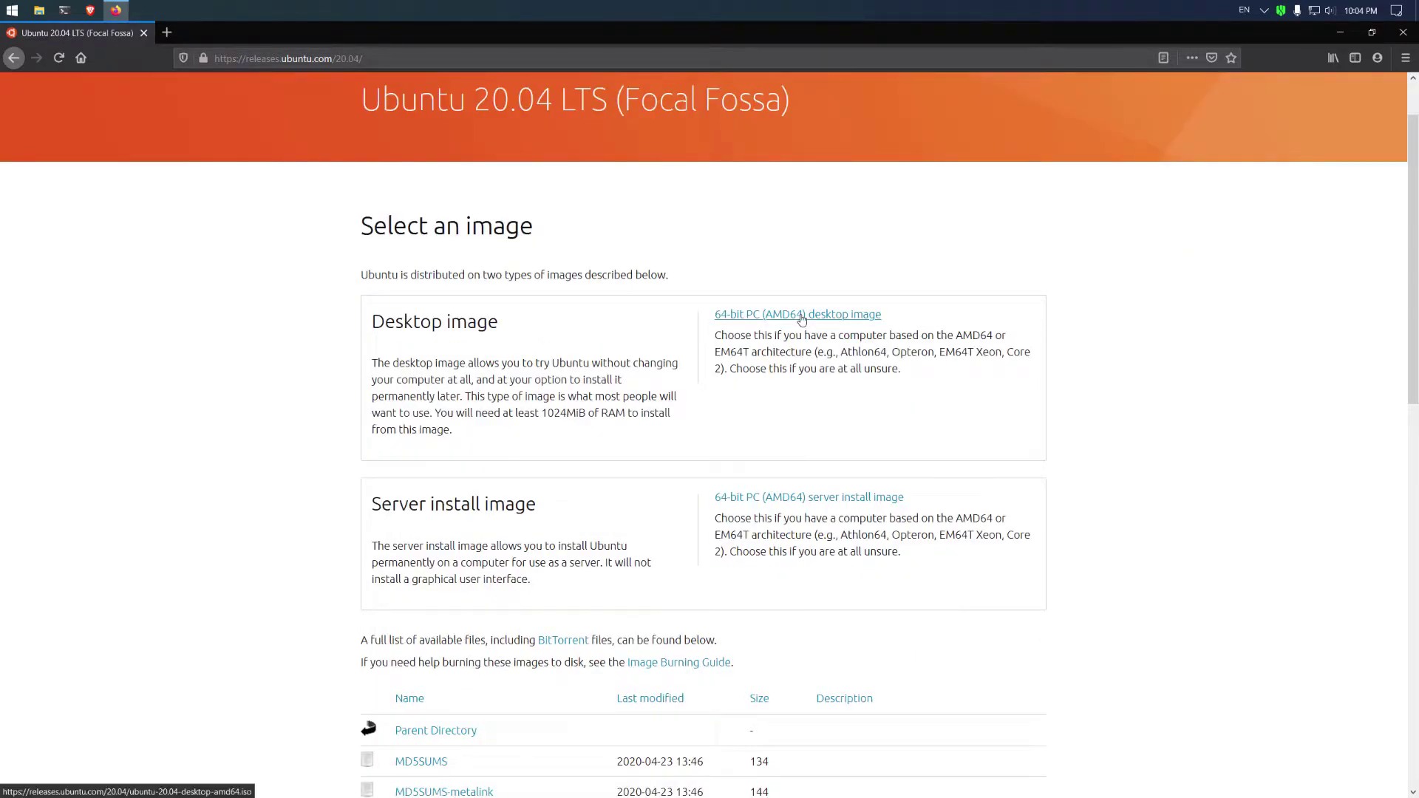
pyautogui.click(774, 317)
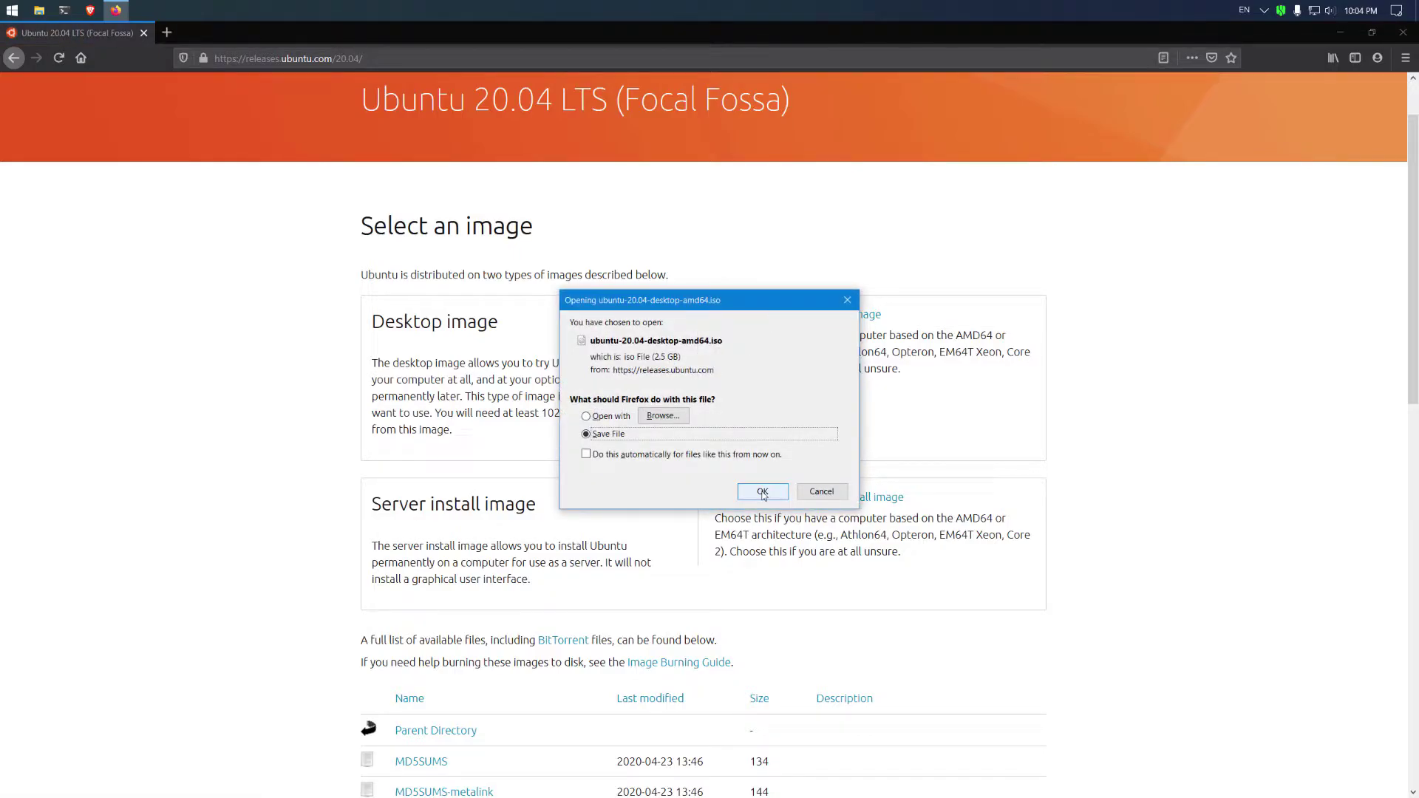
pyautogui.click(763, 493)
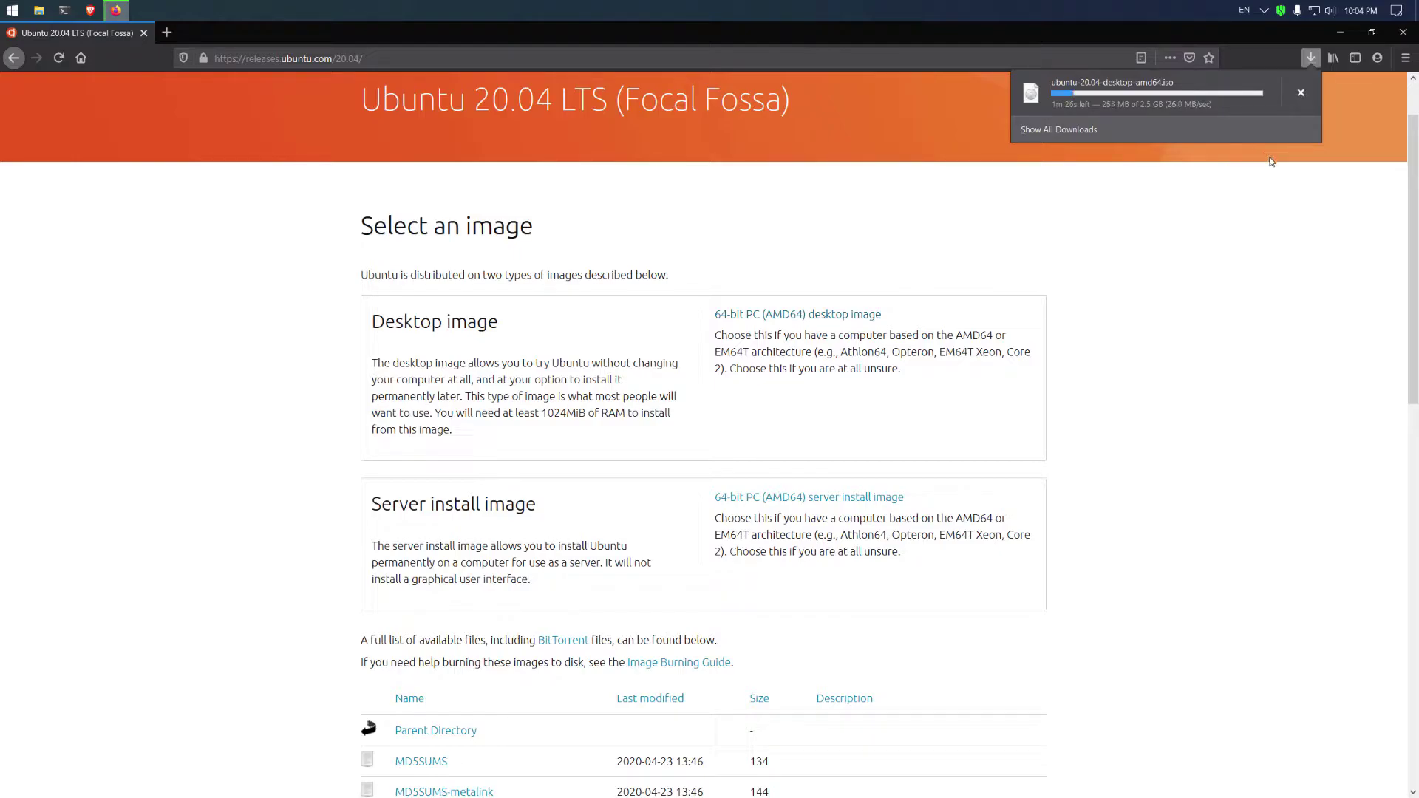
pyautogui.click(1060, 131)
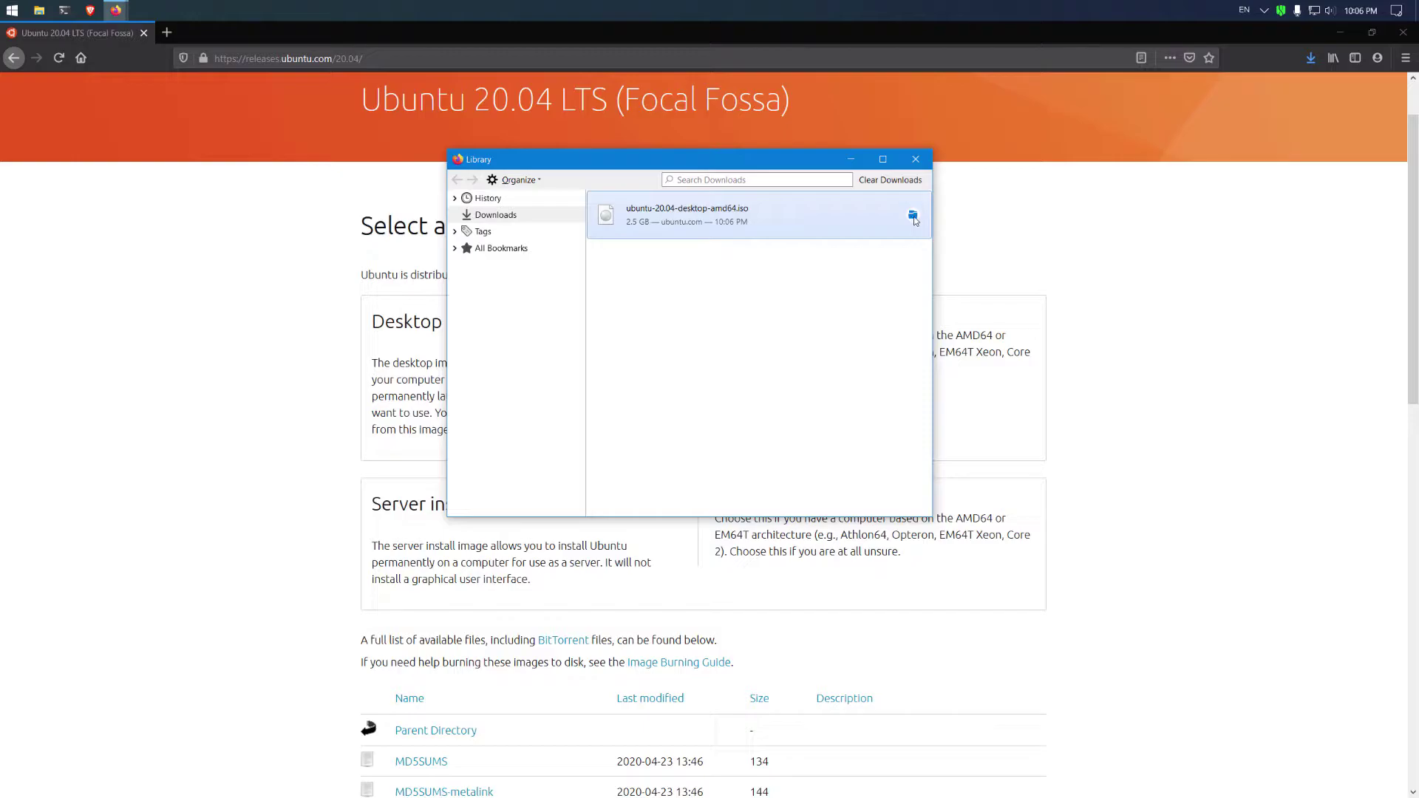
pyautogui.click(913, 216)
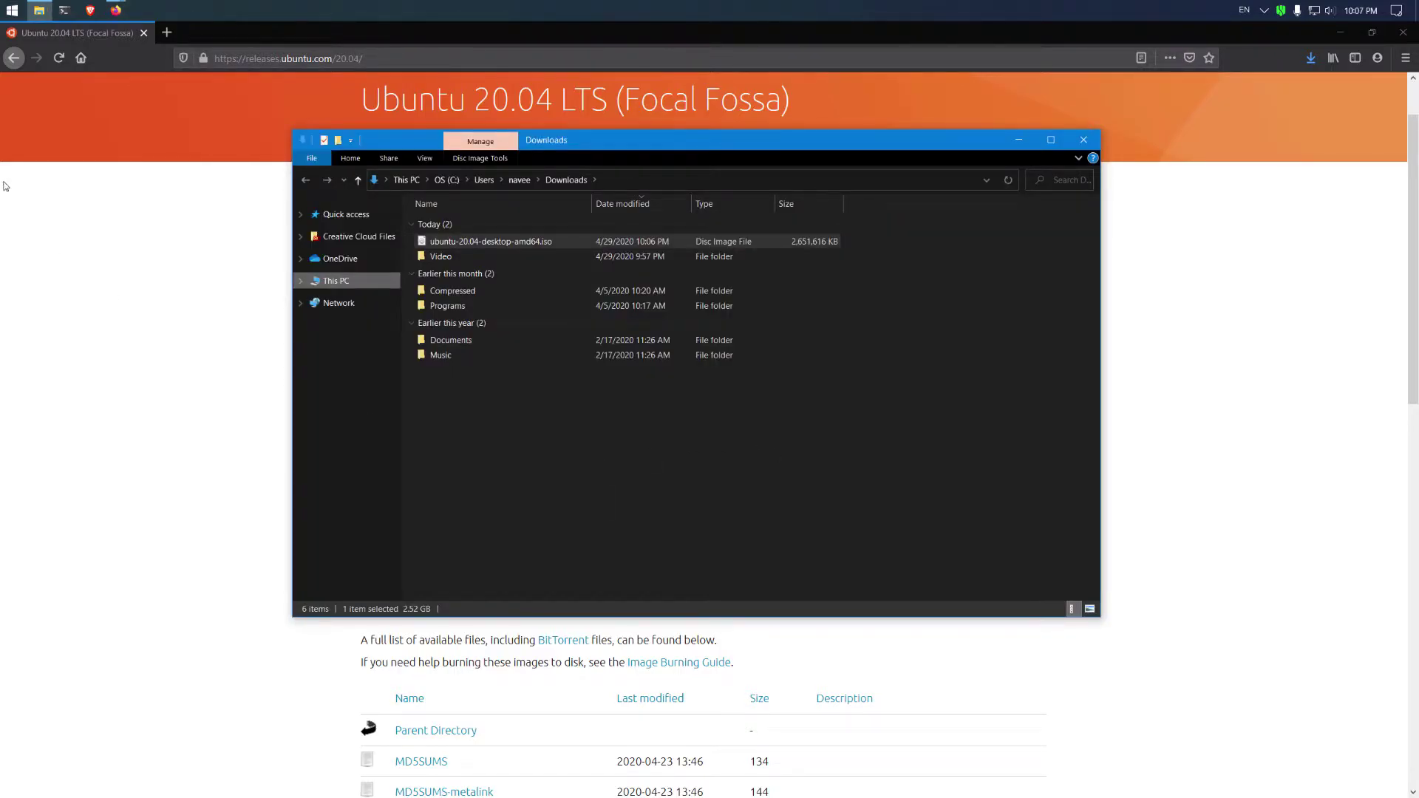
# Find and launch VMware Workstation Pro.
pyautogui.click(11, 11)
pyautogui.write('vmware wr')
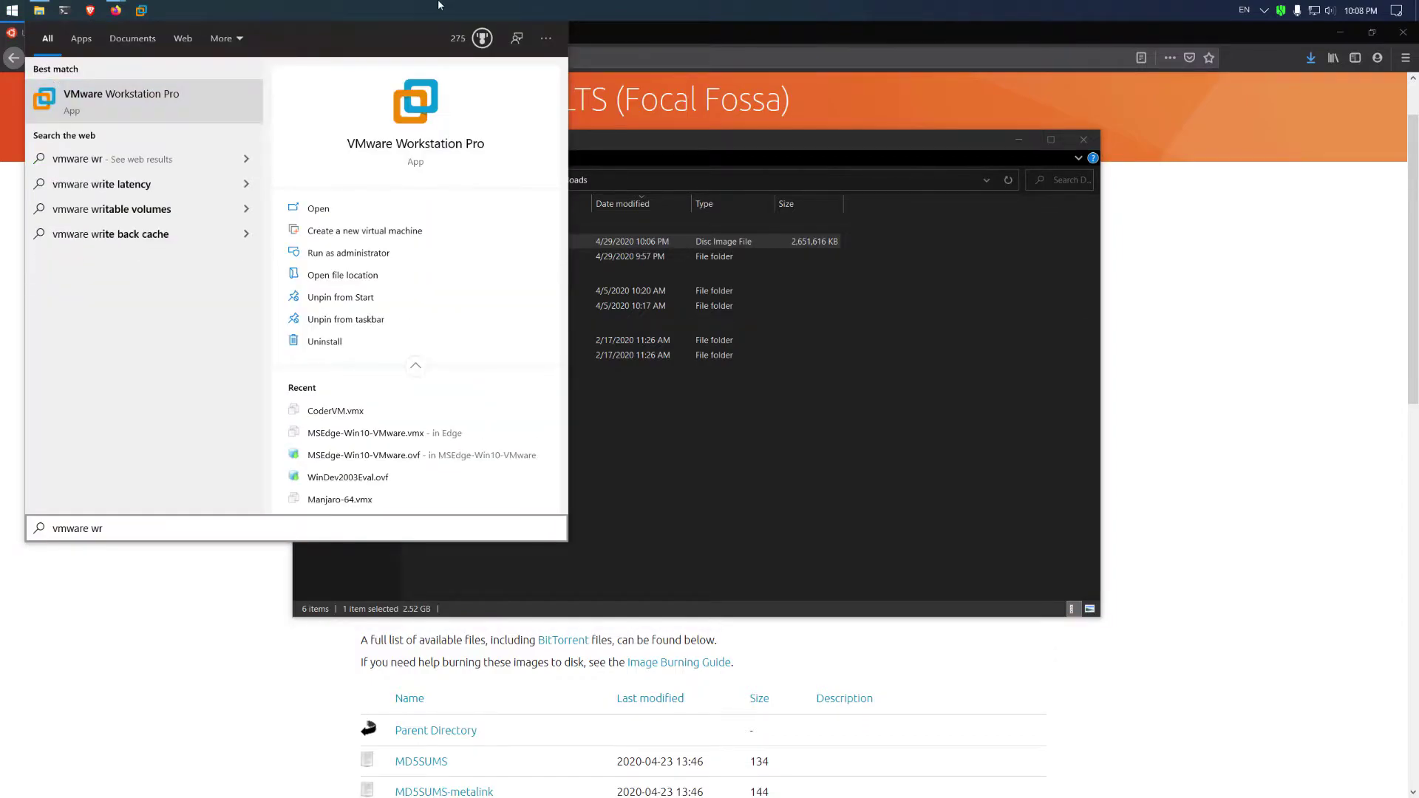
pyautogui.click(411, 142)
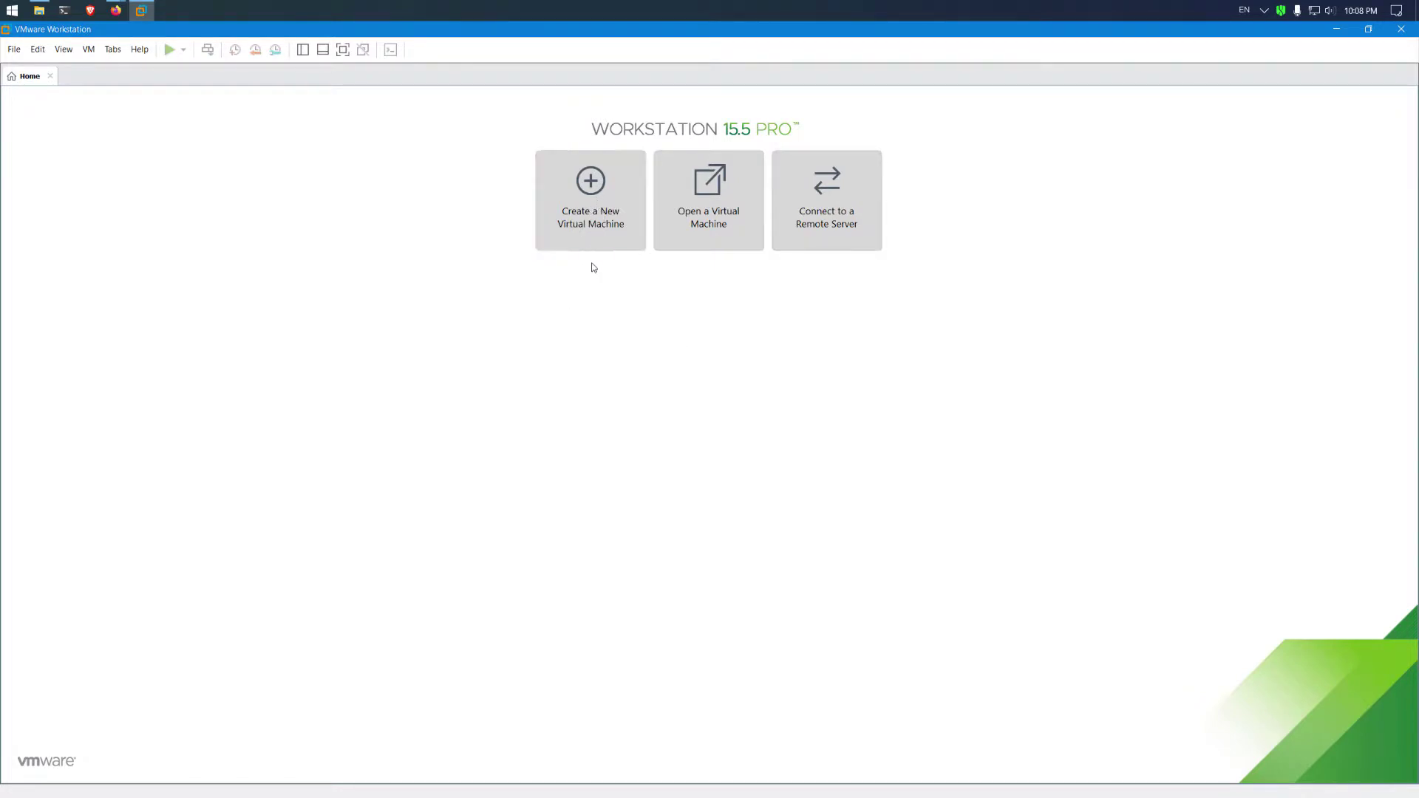
# Start creating a new virtual machine with the Custom (advanced) configuration and Workstation 15.x hardware compatibility.
pyautogui.click(591, 189)
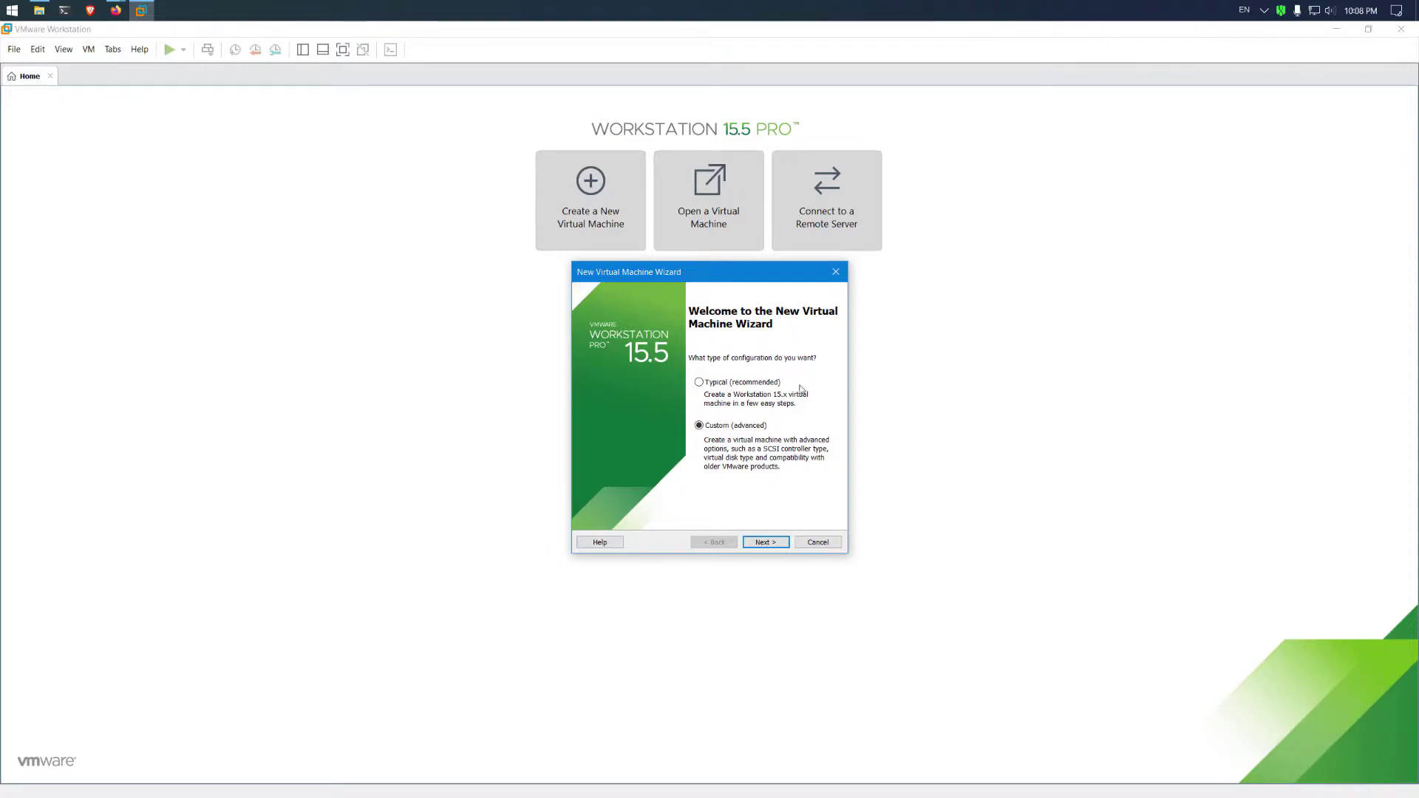
pyautogui.click(766, 542)
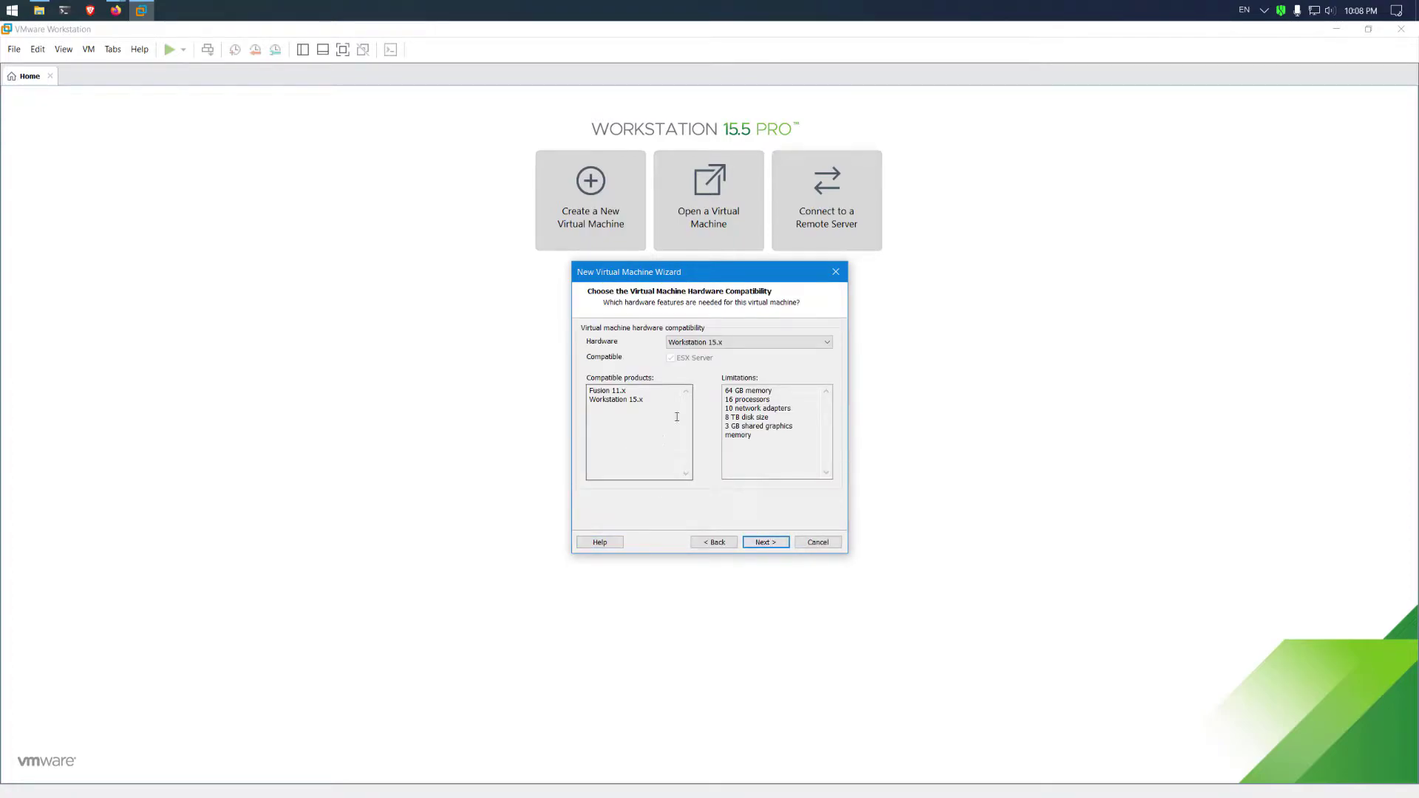
pyautogui.click(738, 343)
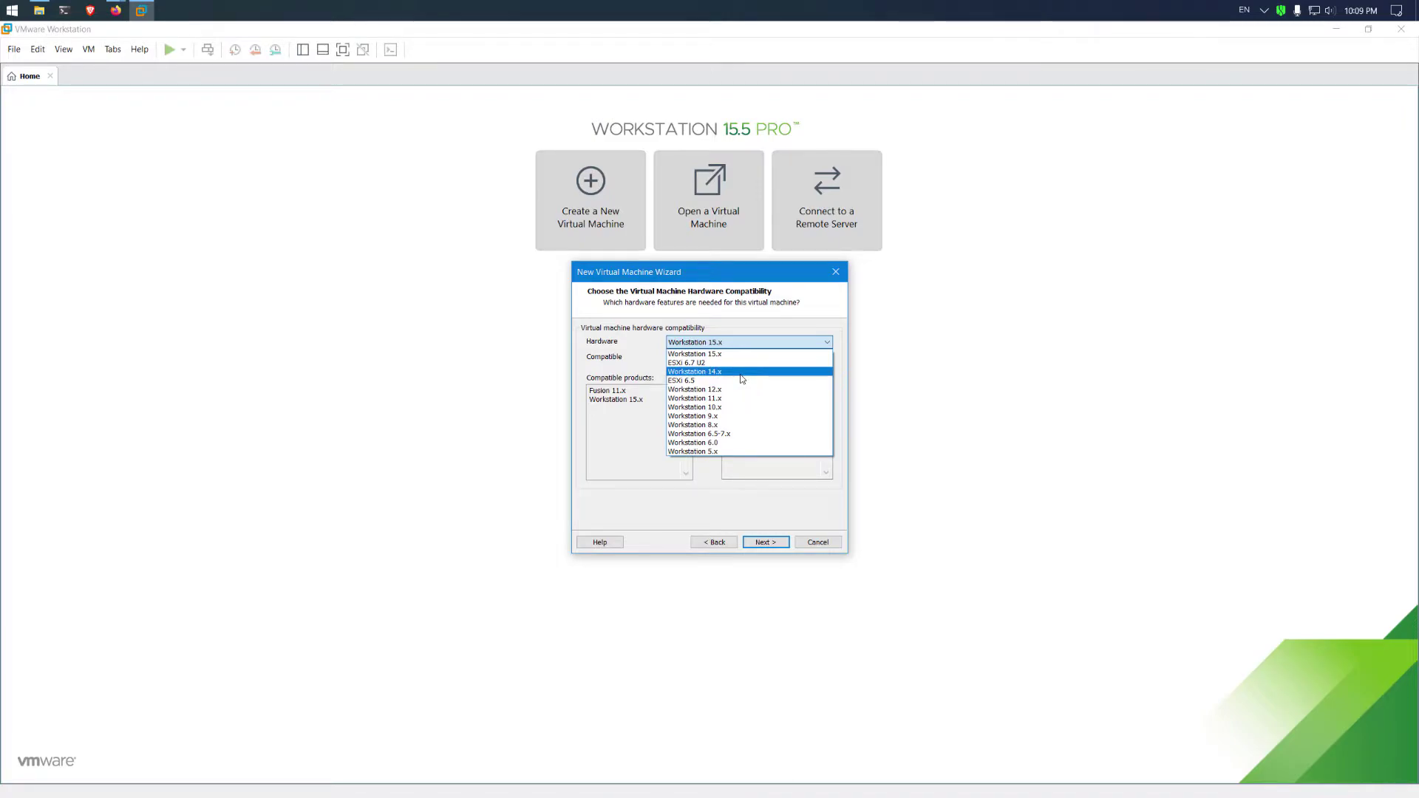
pyautogui.click(686, 504)
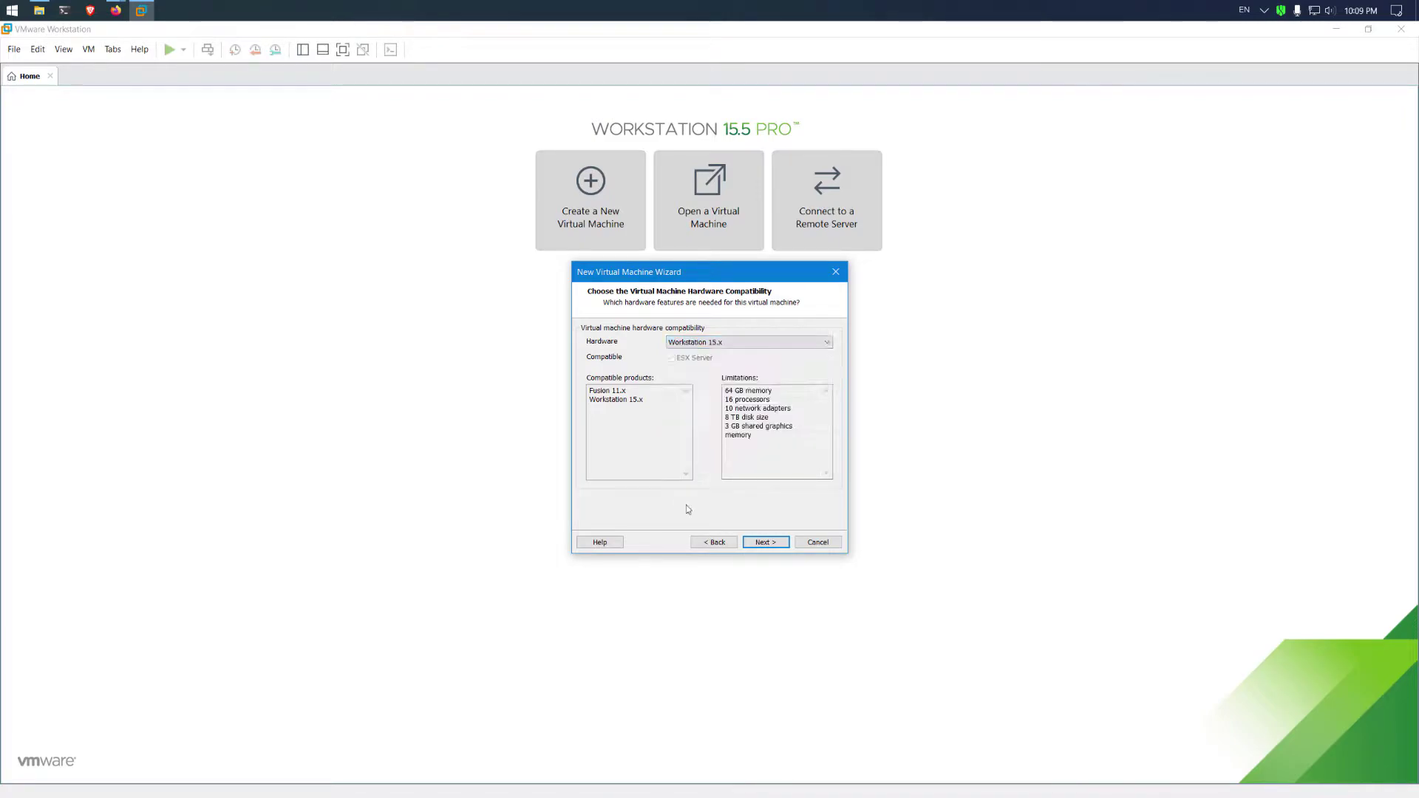
pyautogui.click(786, 542)
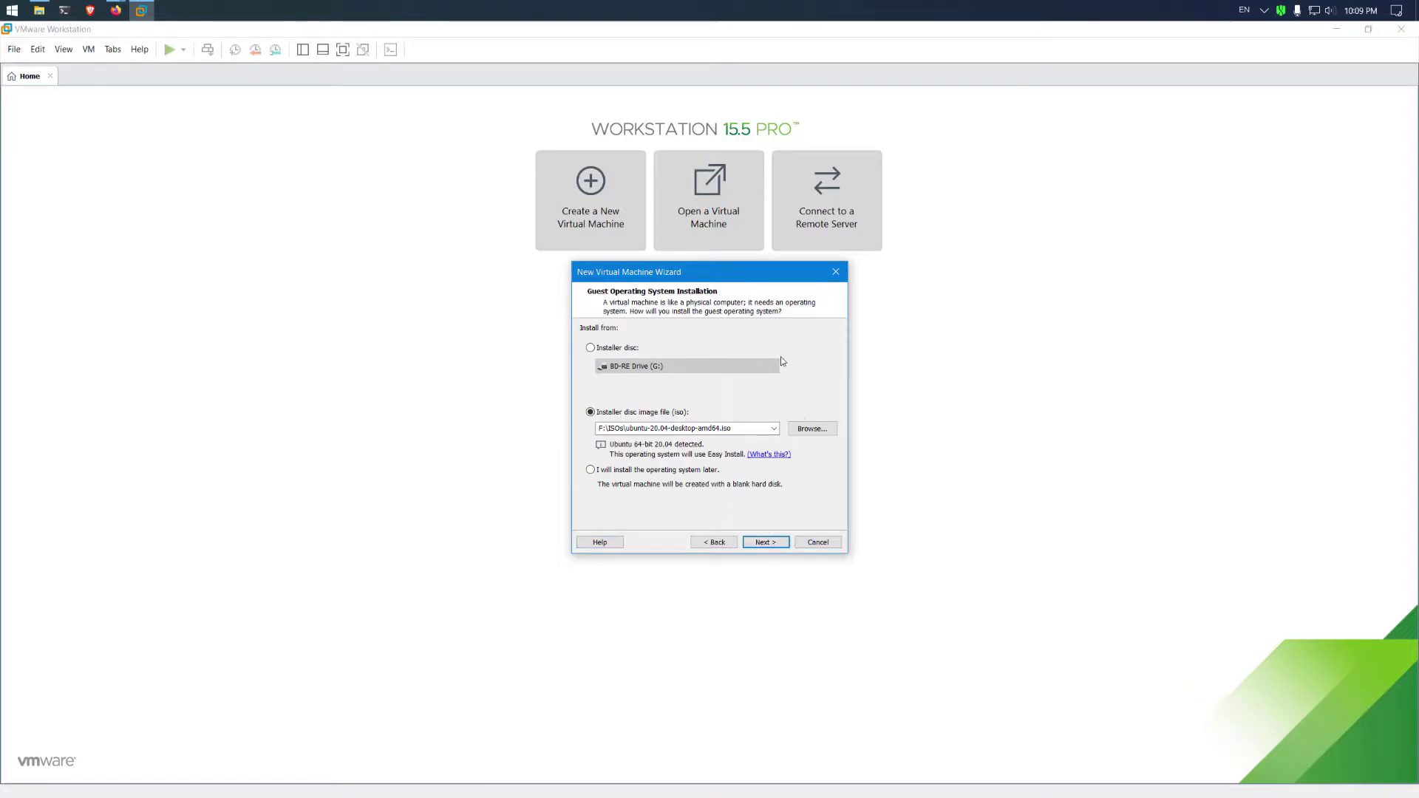
# Set the installer disc image to the ubuntu-20.04-desktop-amd64.iso file in the Downloads folder.
pyautogui.click(815, 428)
pyautogui.click(1171, 723)
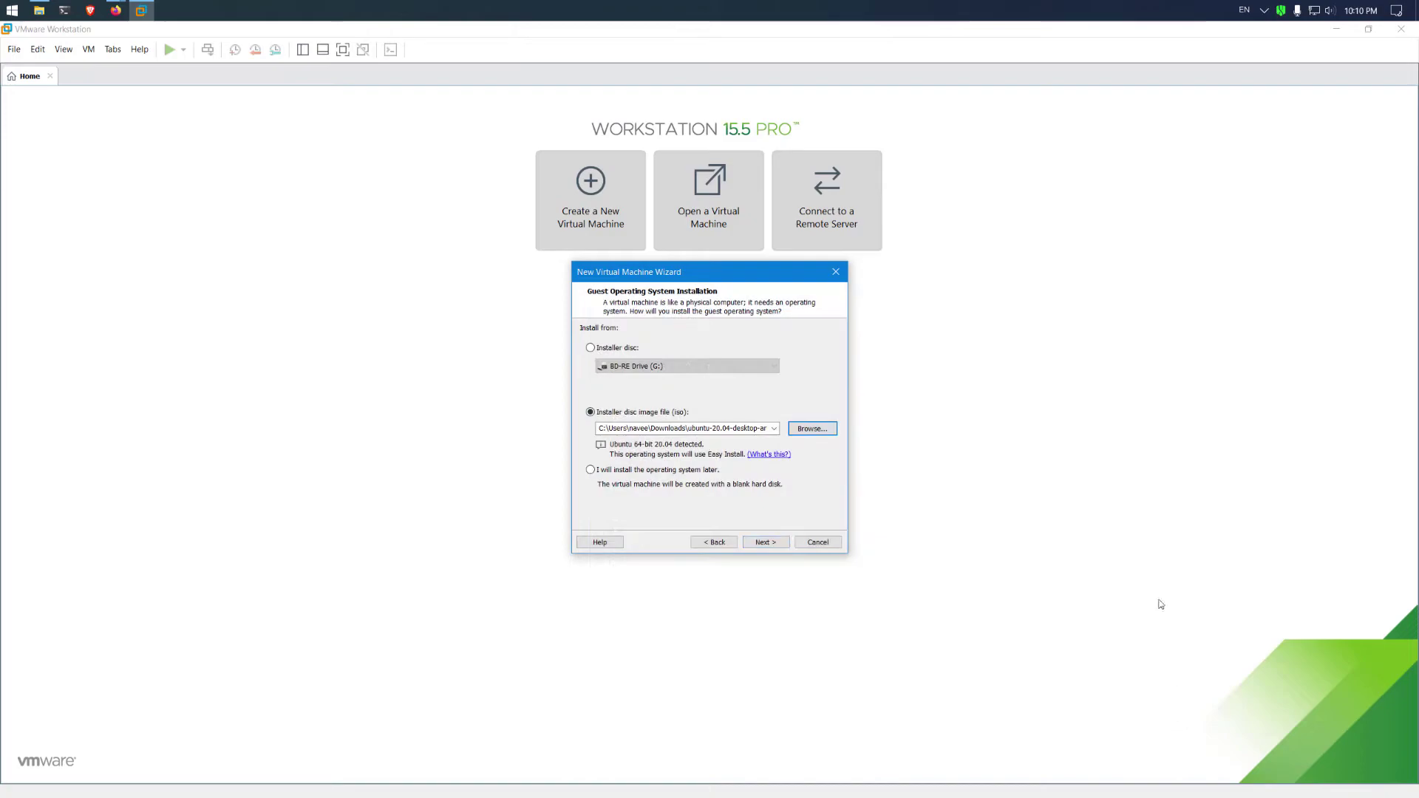
pyautogui.click(765, 542)
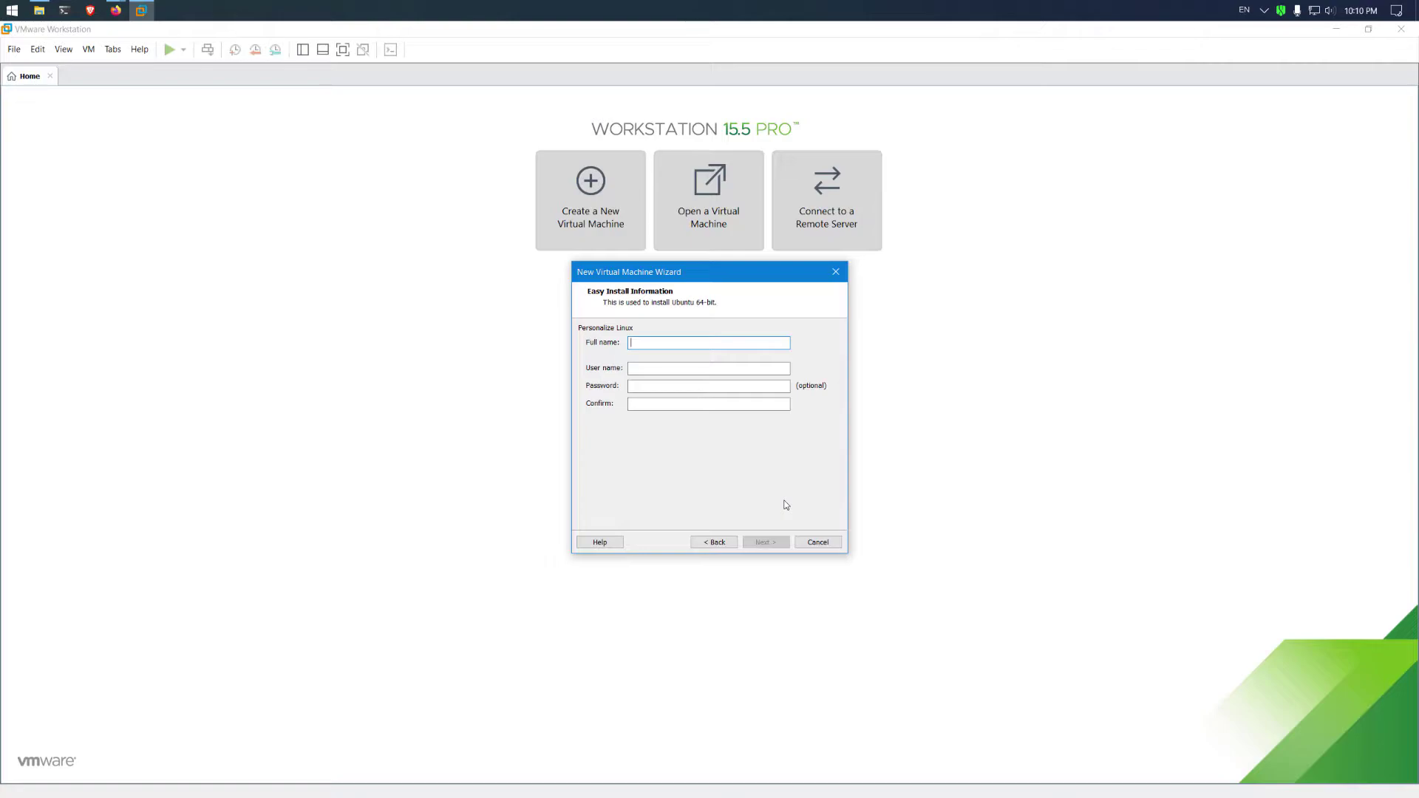
# Fill in the Easy Install details with full name Coder and user name coder, and enter and confirm the account password.
pyautogui.write('Coder')
pyautogui.press('Tab')
pyautogui.write('code')
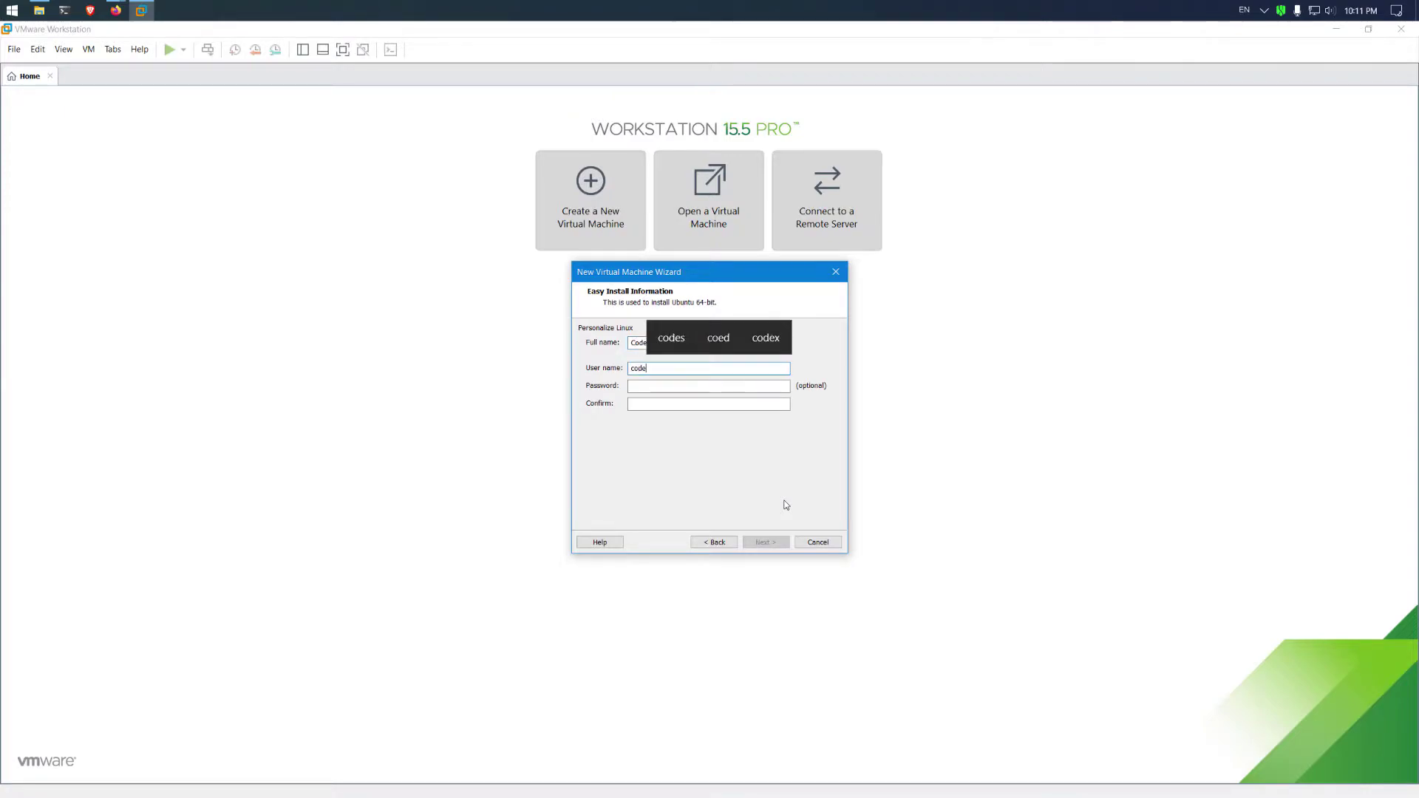
pyautogui.press('Tab')
pyautogui.write('••••••••••')
pyautogui.press('Tab')
pyautogui.write('••••')
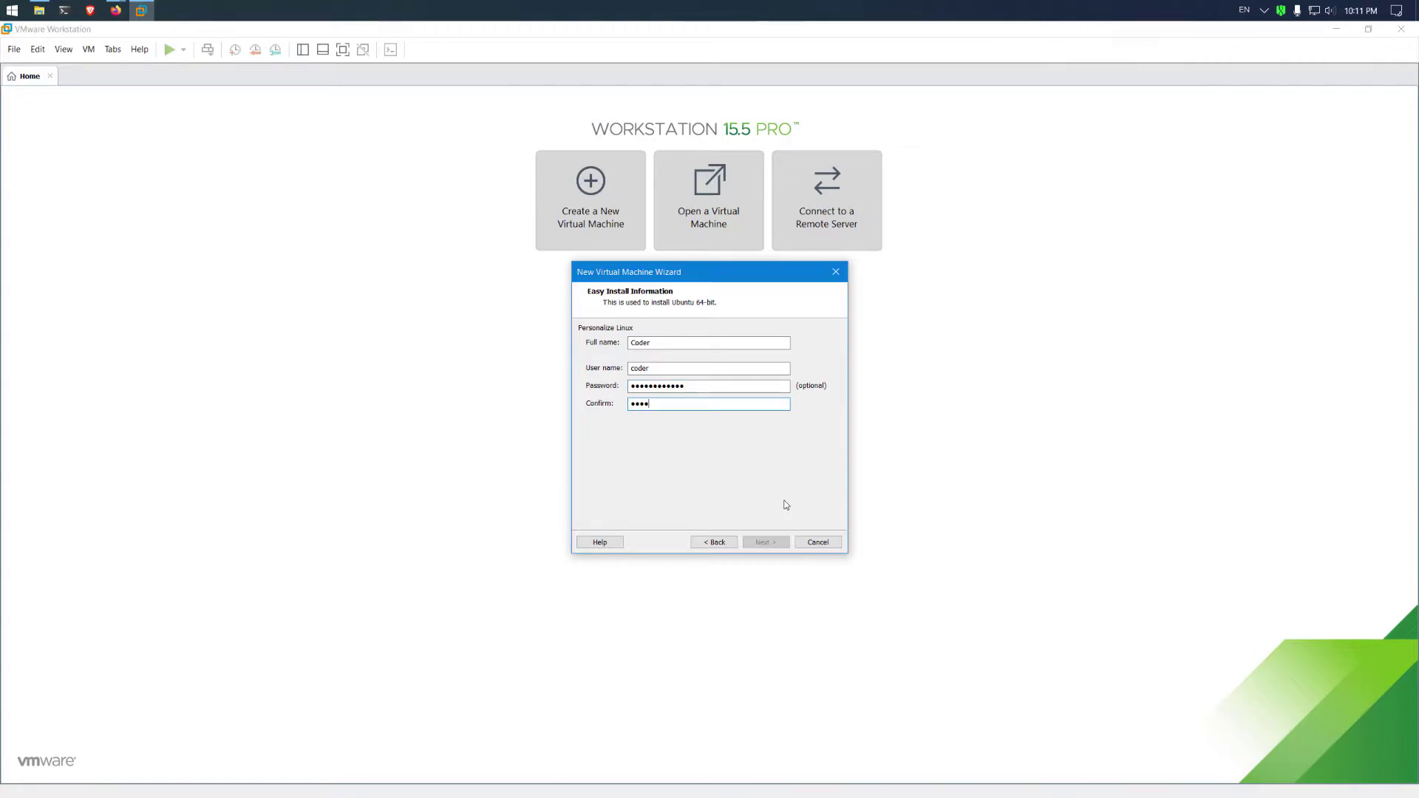
pyautogui.write('••••••••')
pyautogui.press('Return')
# Name the virtual machine Ubuntu2004 and set its location to F:\VMs\Ubuntu2004VM.
pyautogui.click(646, 346)
pyautogui.press('BackSpace')
pyautogui.press('BackSpace')
pyautogui.press('BackSpace')
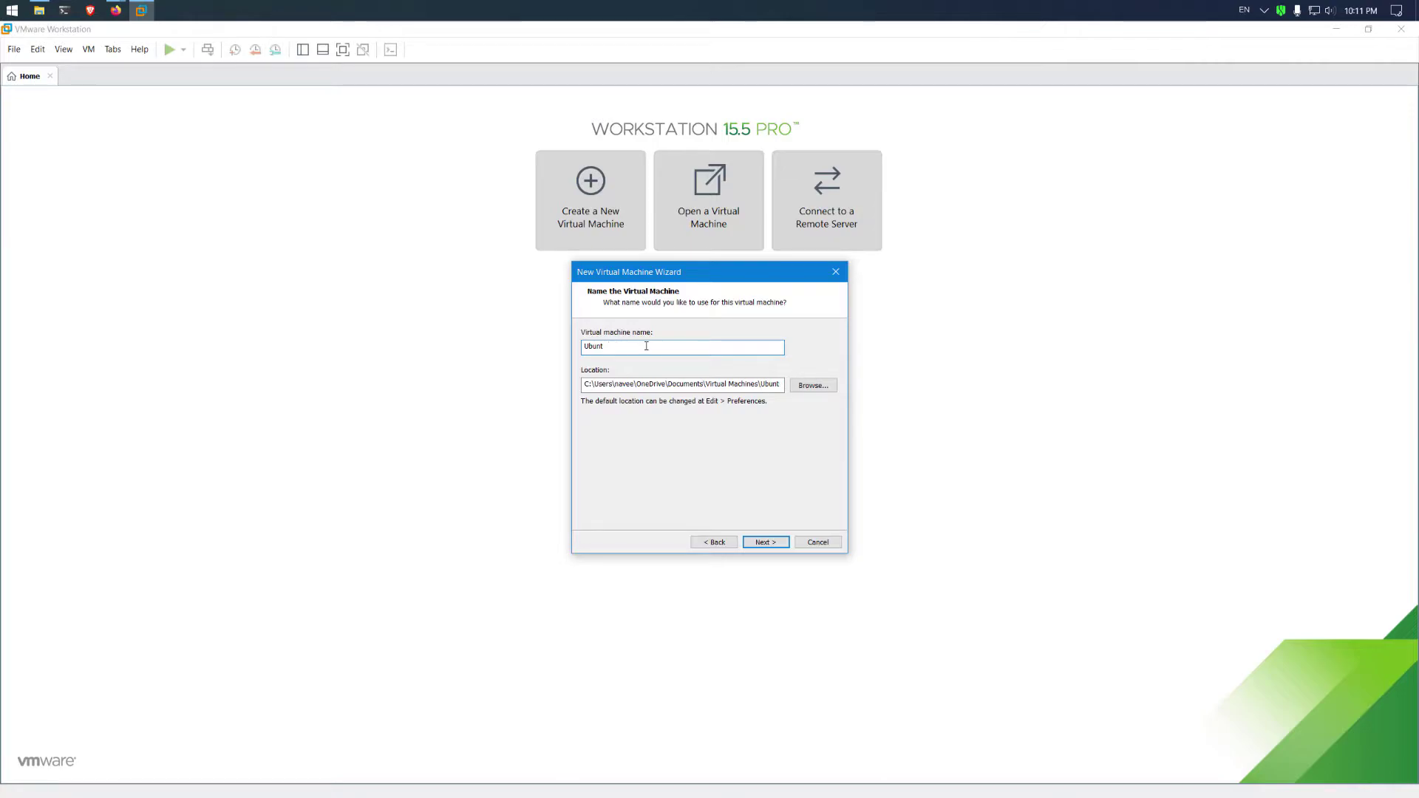
pyautogui.write('2004')
pyautogui.click(805, 391)
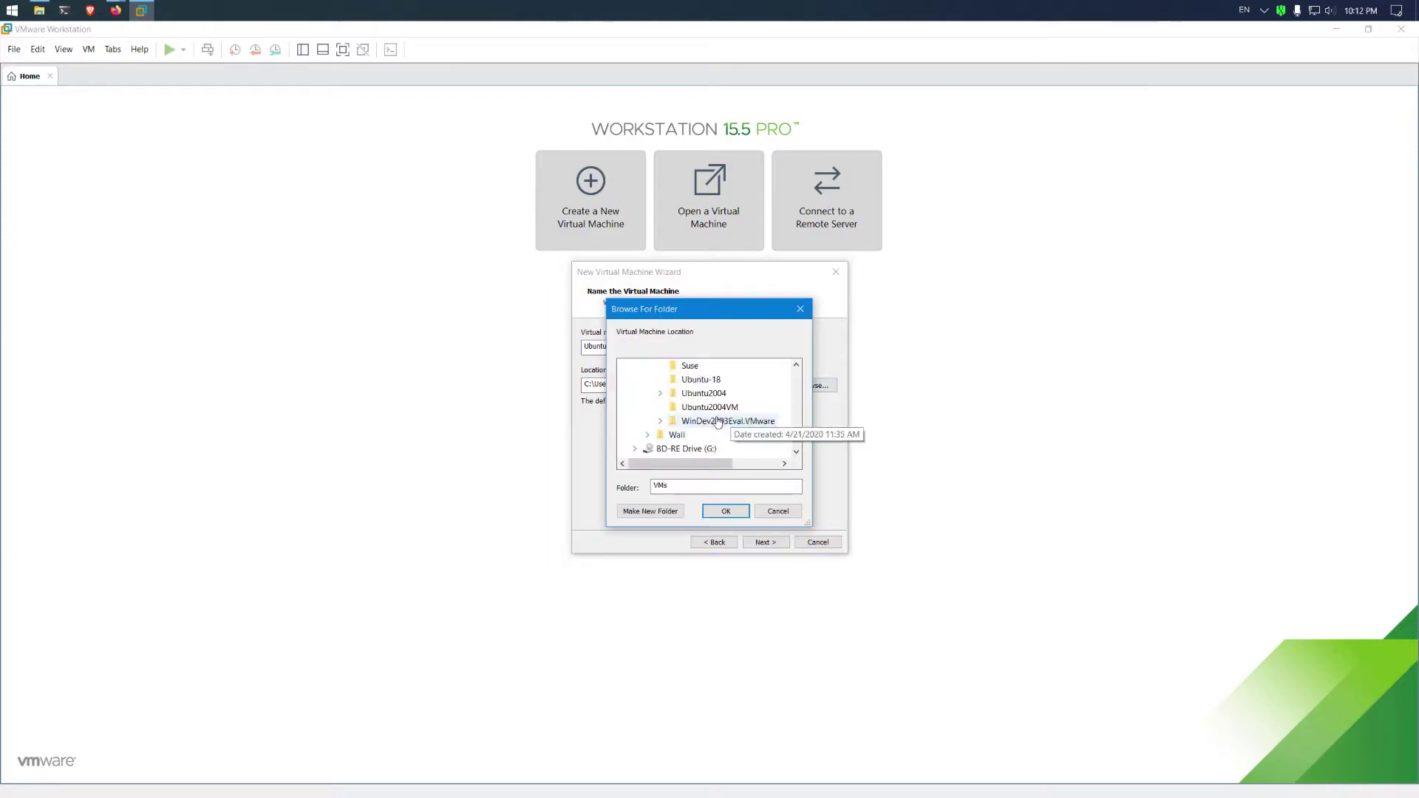
pyautogui.click(711, 407)
pyautogui.click(717, 511)
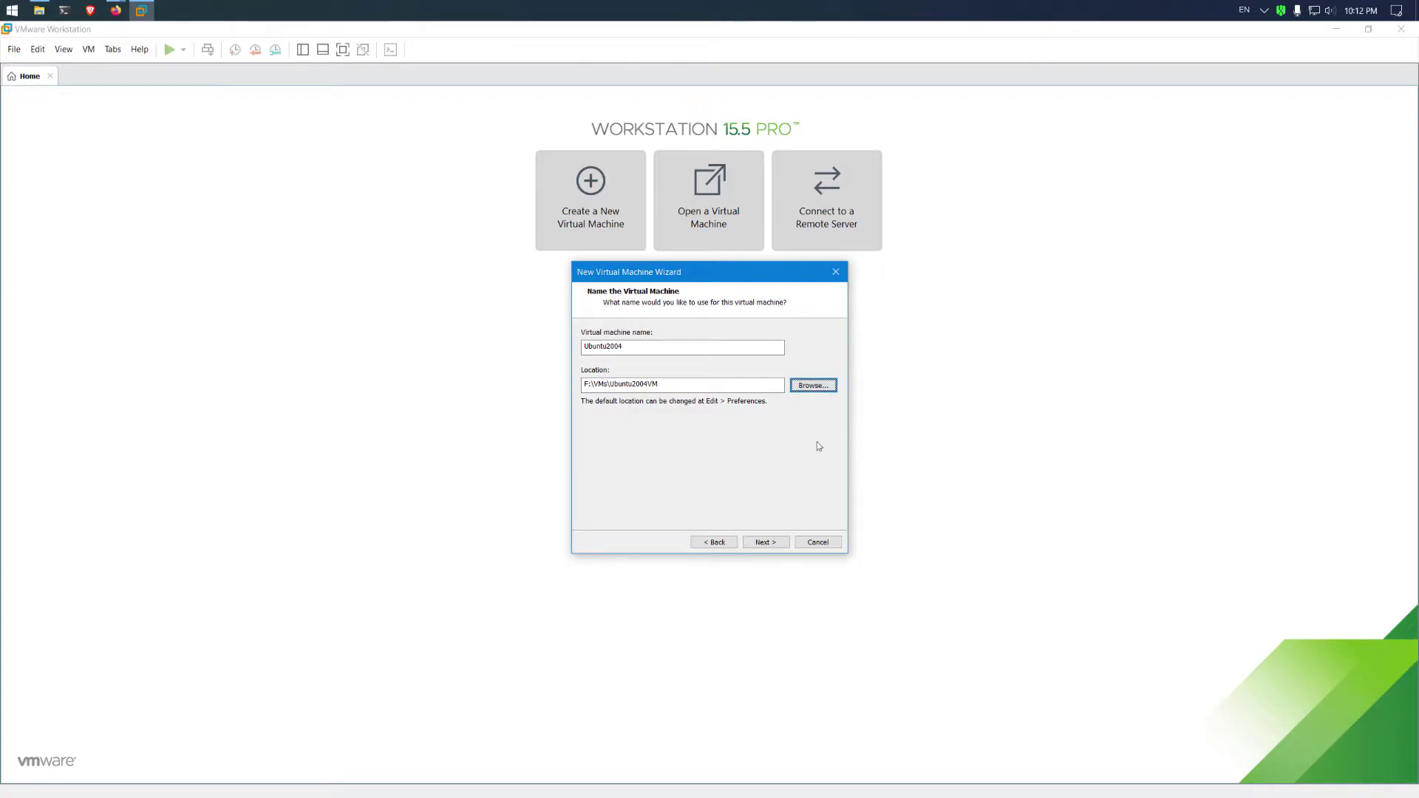
pyautogui.click(765, 542)
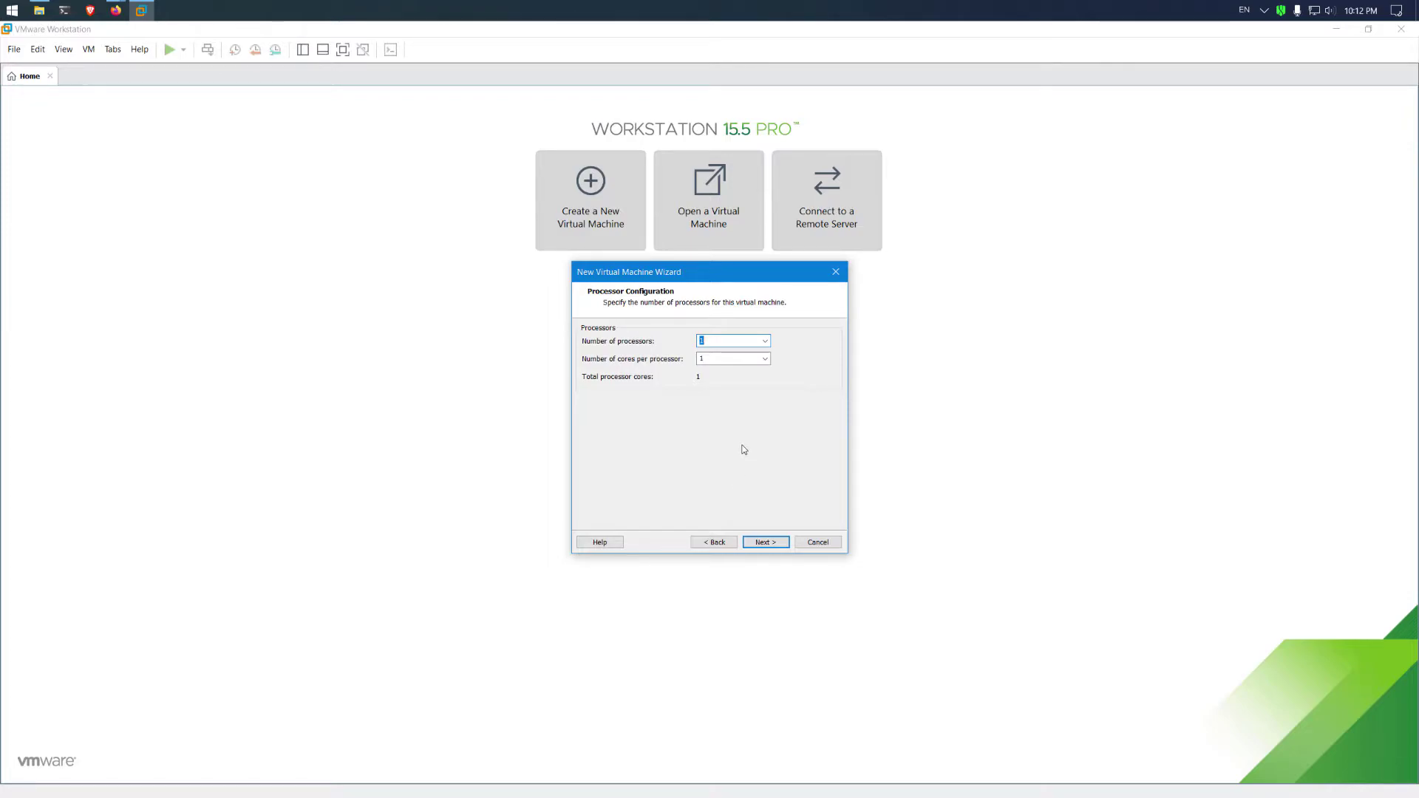
# Give the virtual machine 2 processors with 2 cores each and 4096 MB of memory.
pyautogui.write('2')
pyautogui.press('Tab')
pyautogui.write('2')
pyautogui.click(766, 543)
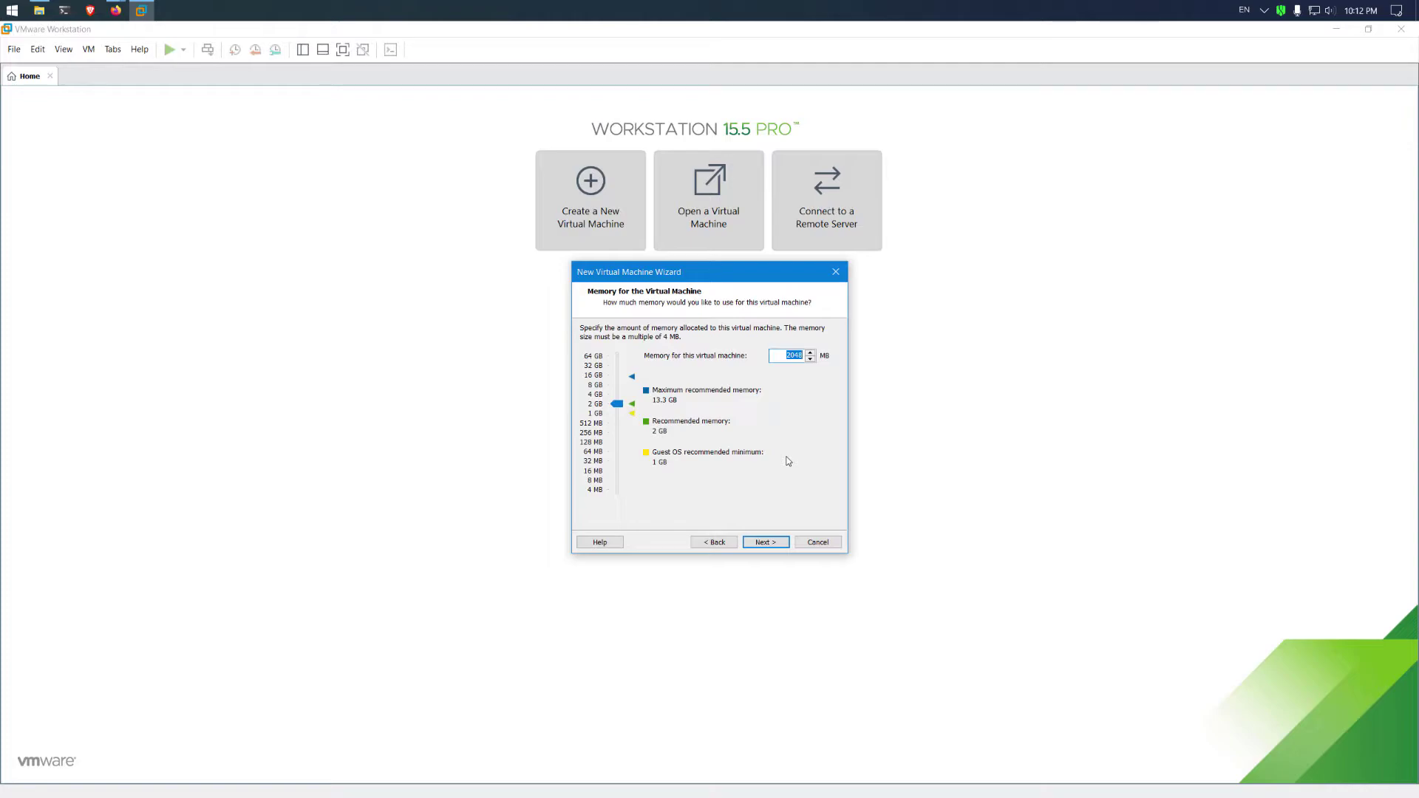
pyautogui.write('4096')
pyautogui.click(765, 543)
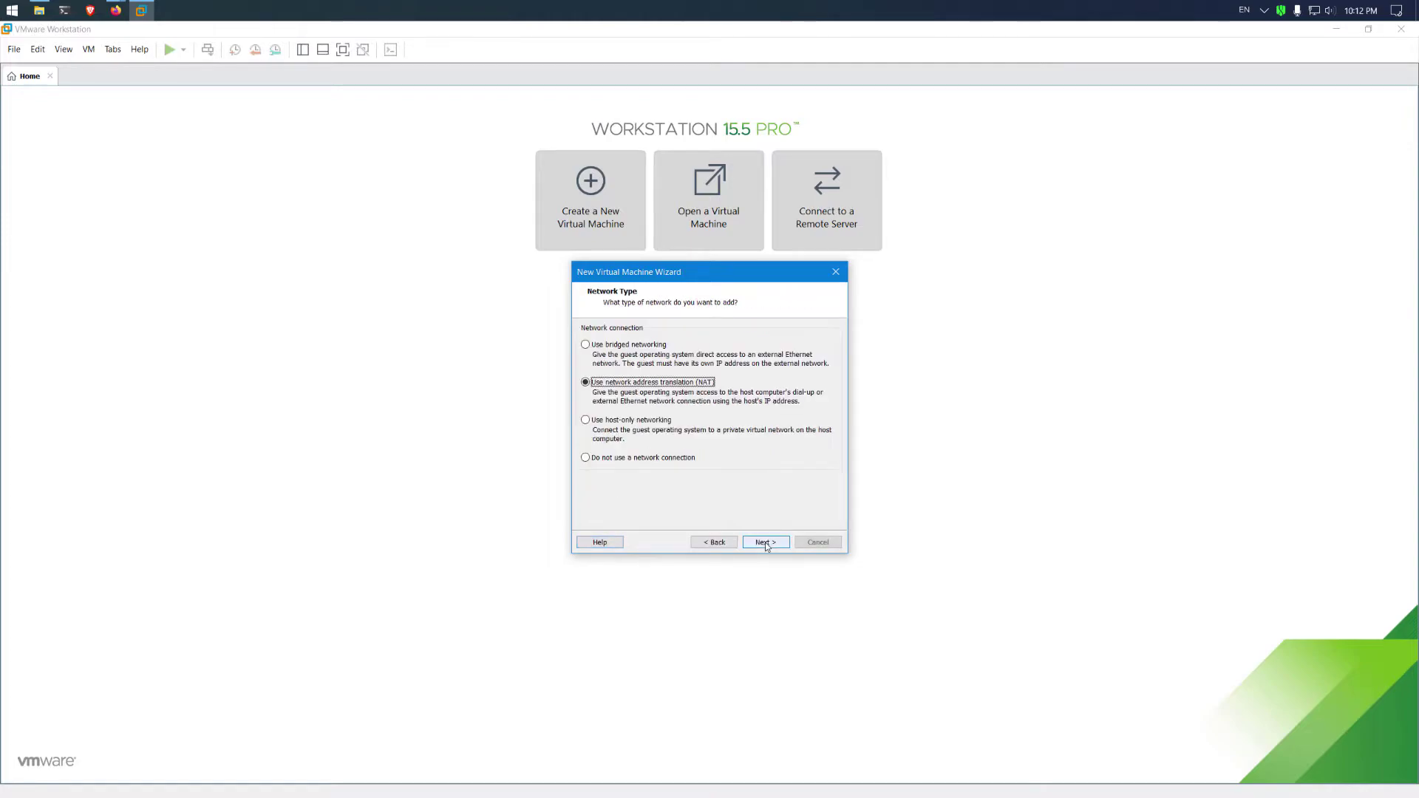
# Accept NAT networking, the LSI Logic controller and the default disk type, and choose to create a new virtual disk.
pyautogui.click(766, 543)
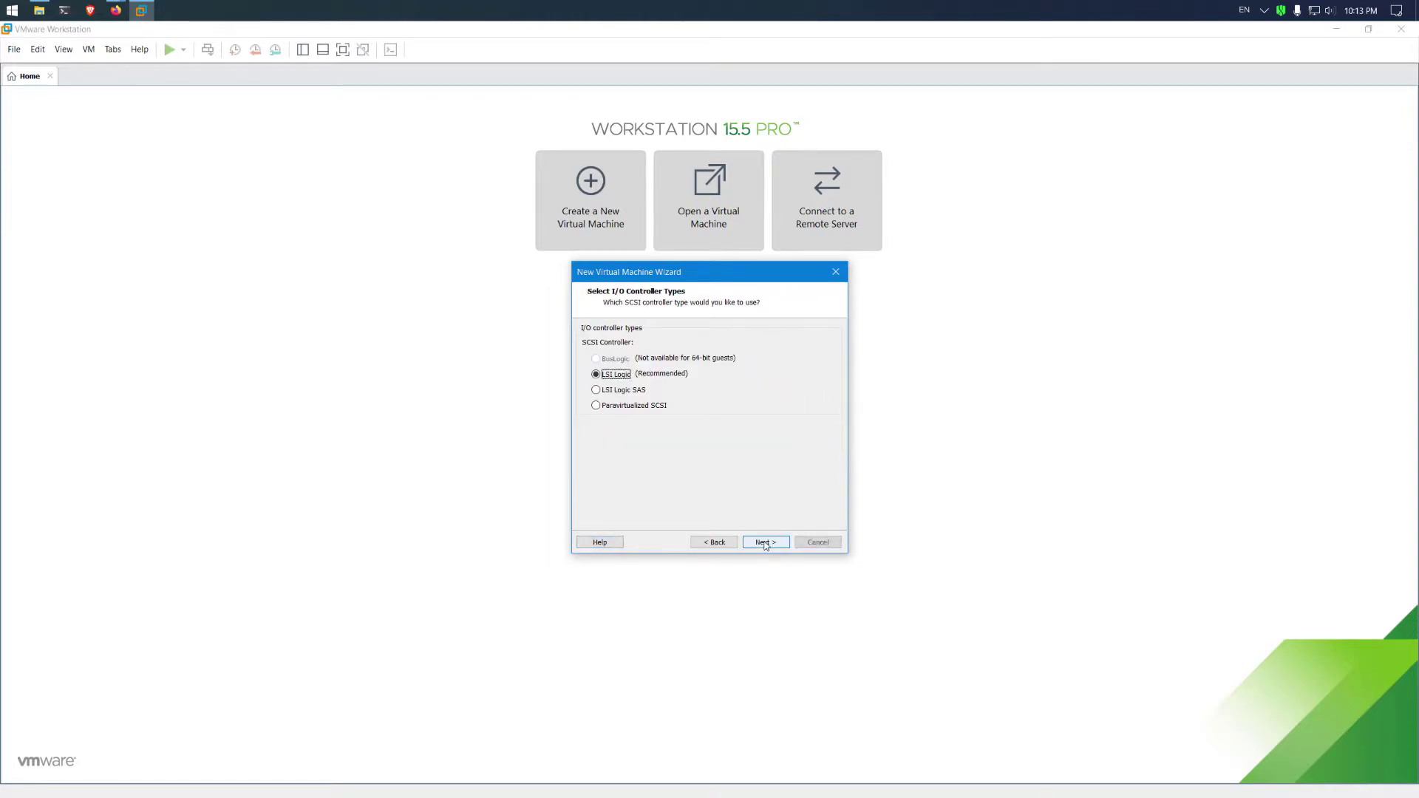
pyautogui.click(767, 543)
pyautogui.click(767, 544)
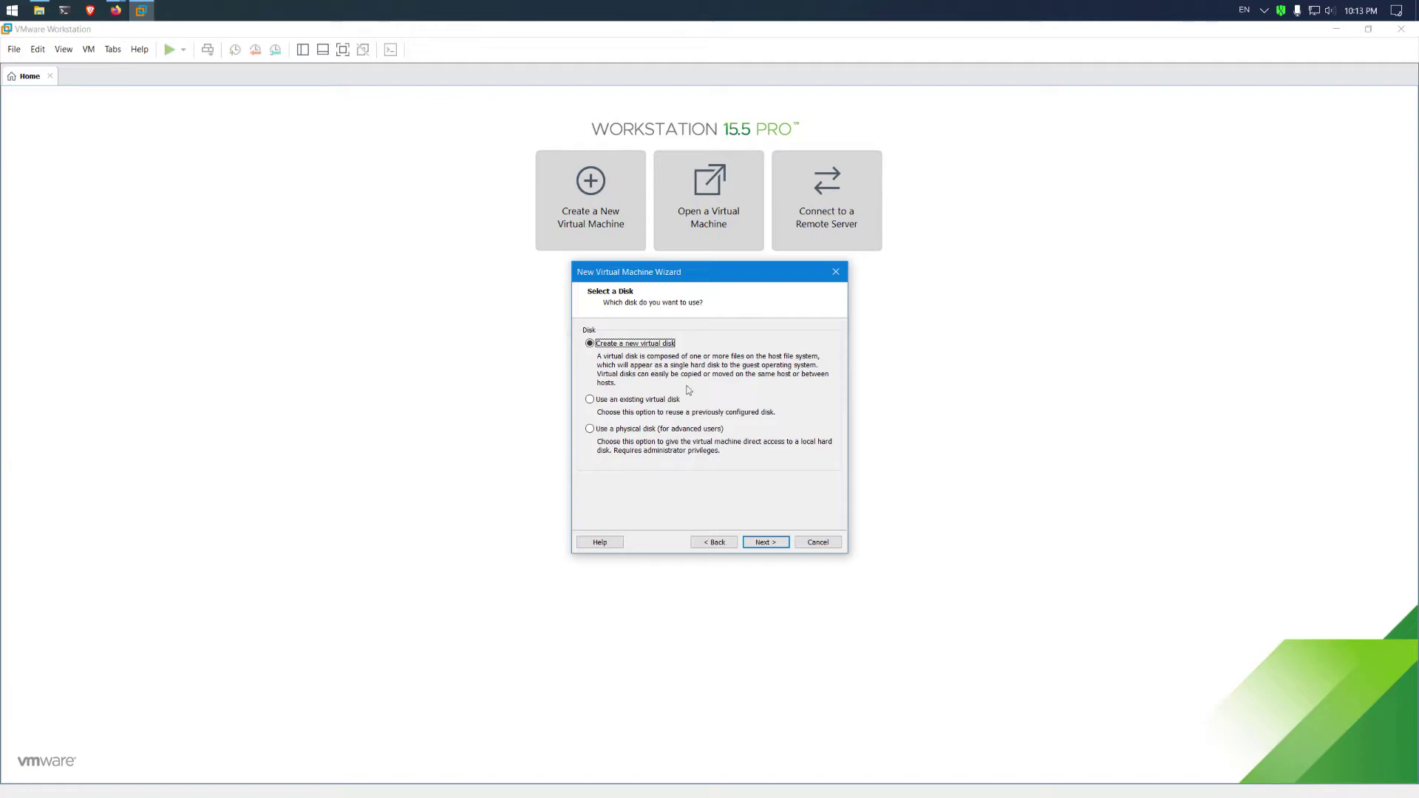
pyautogui.click(768, 543)
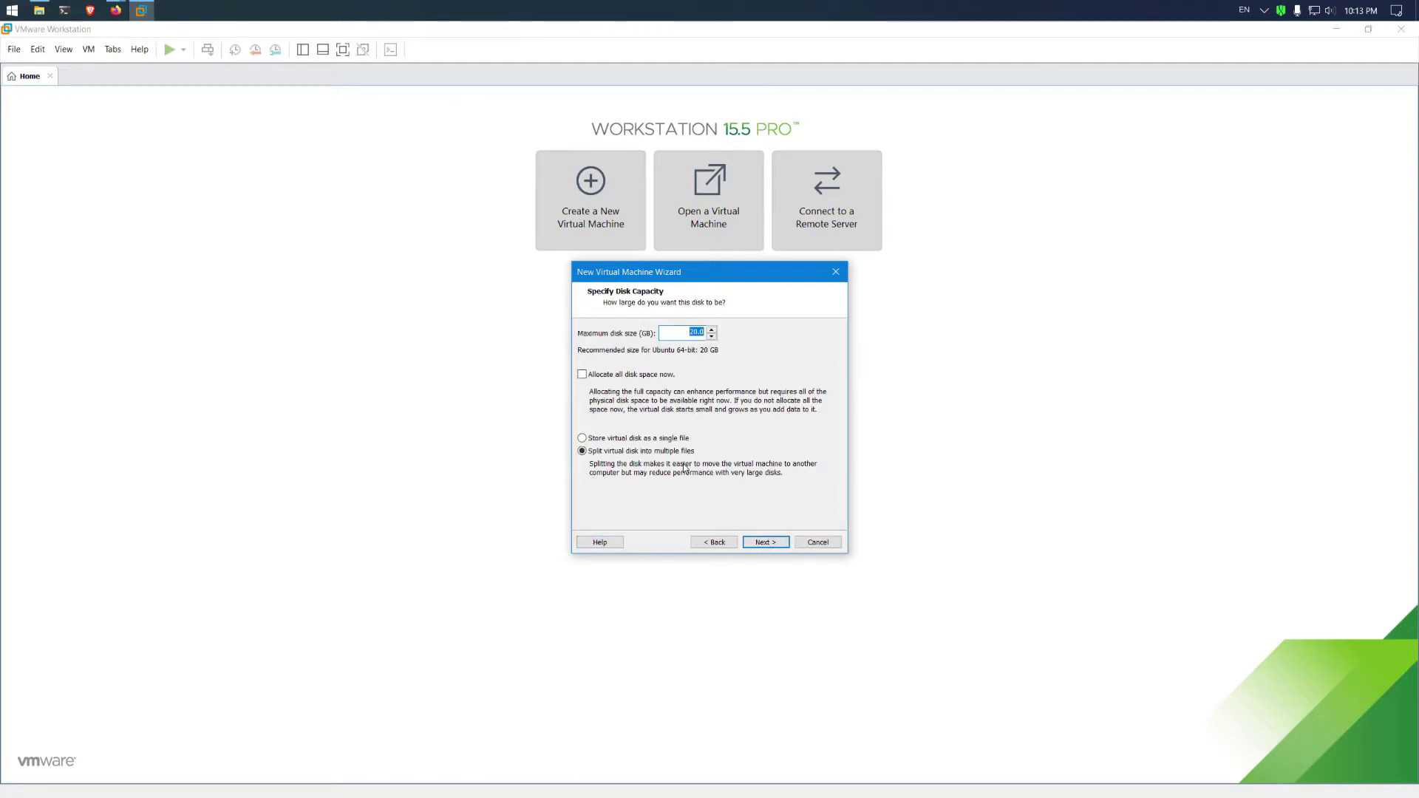
# Set the maximum disk size to 30 GB, split into multiple files, and create the virtual machine with power-on after creation.
pyautogui.write('30')
pyautogui.click(762, 544)
pyautogui.click(765, 545)
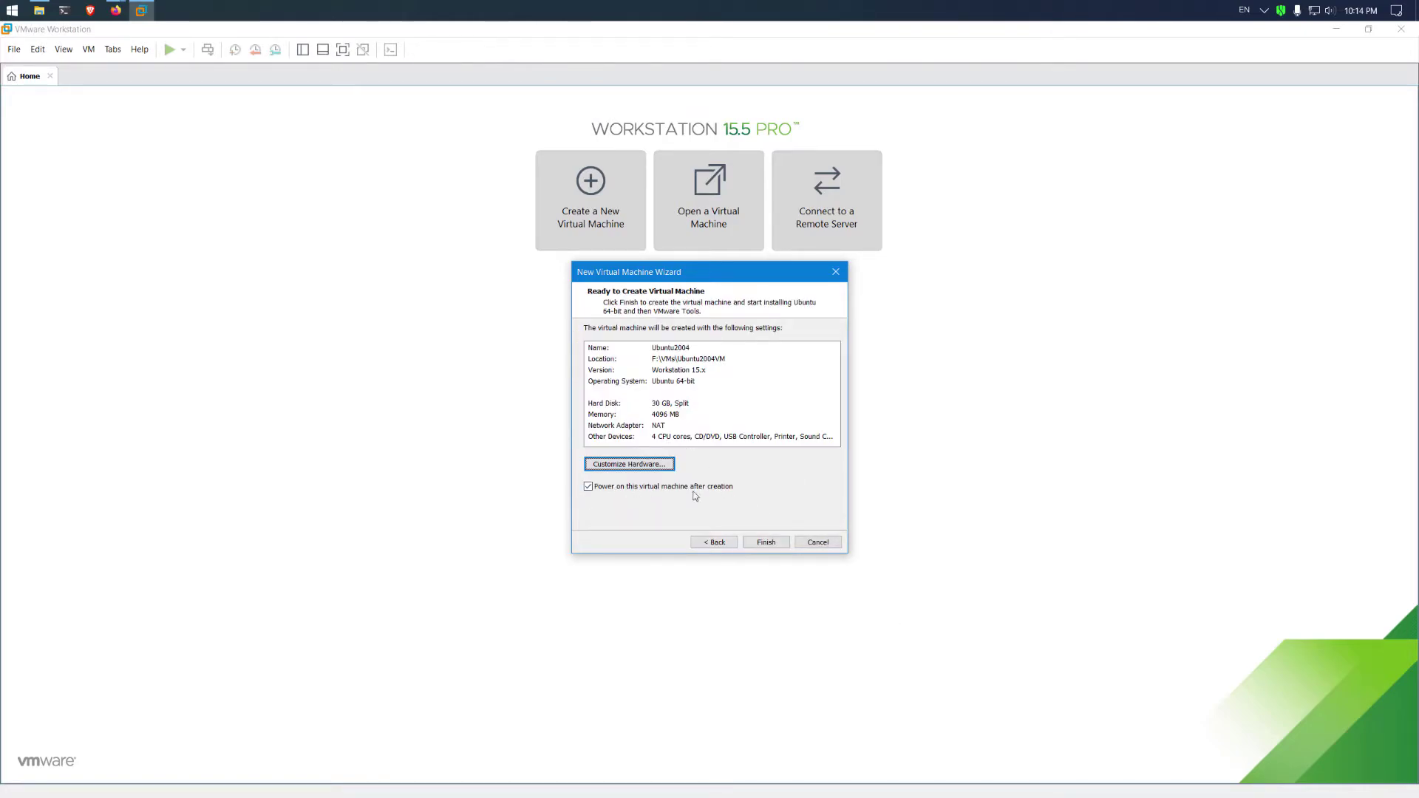
pyautogui.click(761, 544)
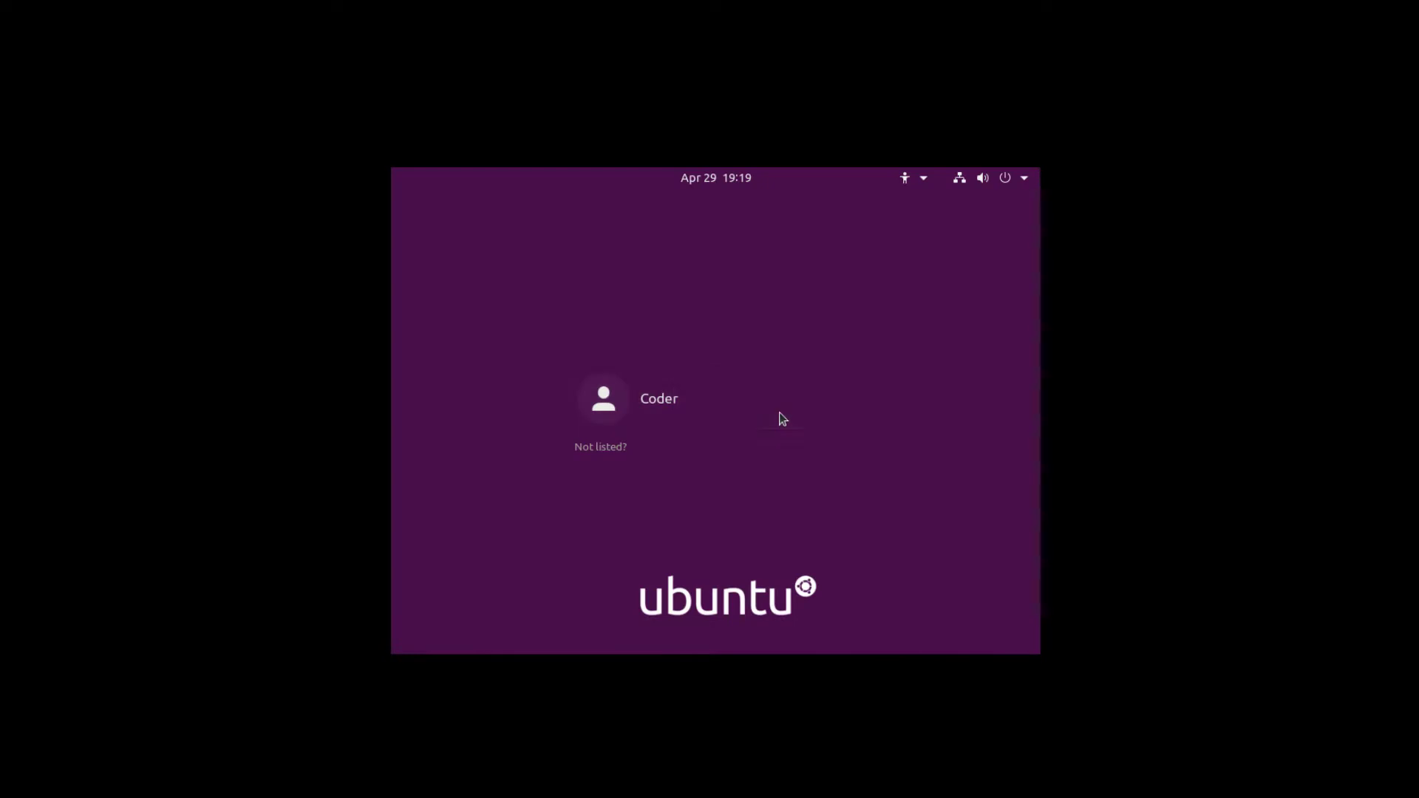
# Log in to Ubuntu as Coder with the account password and switch the virtual machine to full screen.
pyautogui.click(779, 415)
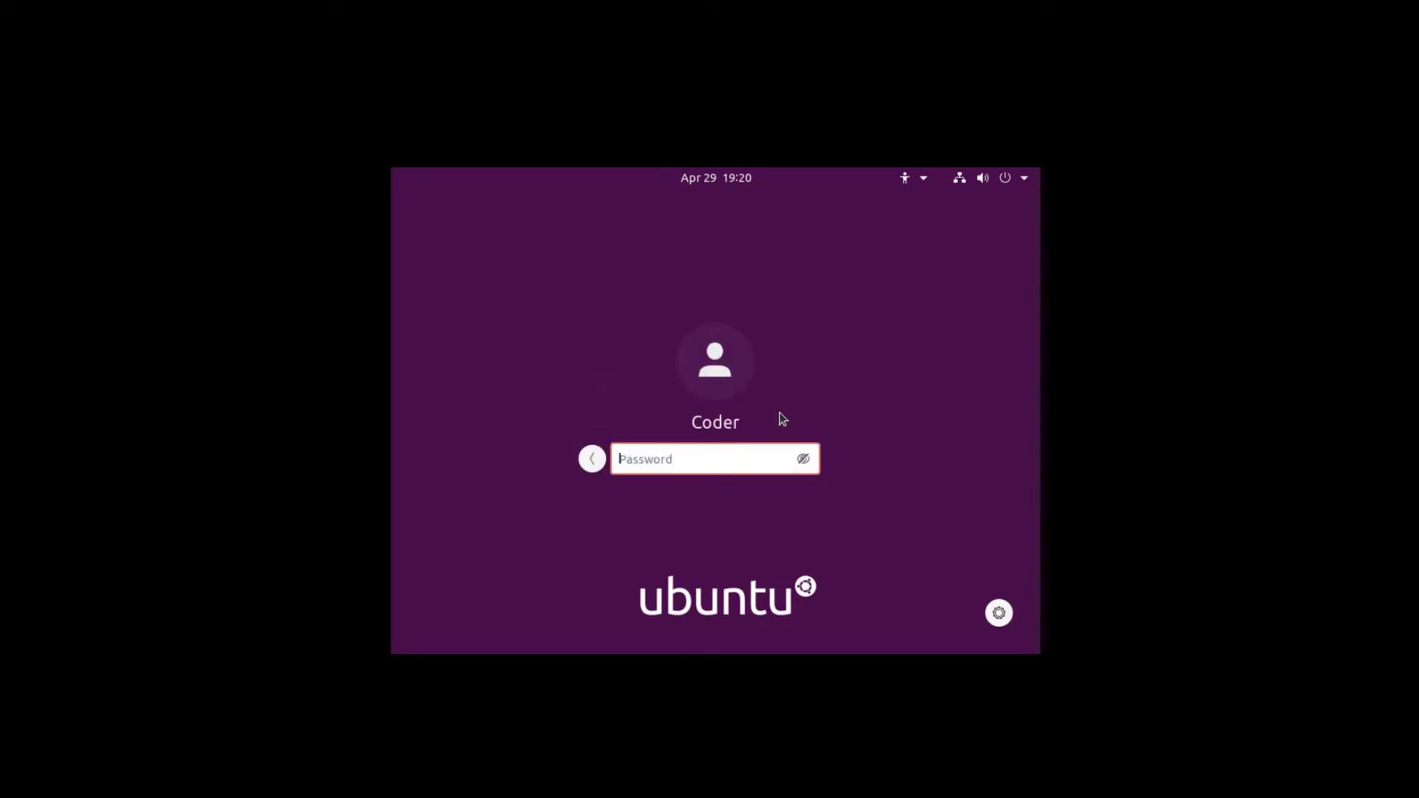
pyautogui.write('*************')
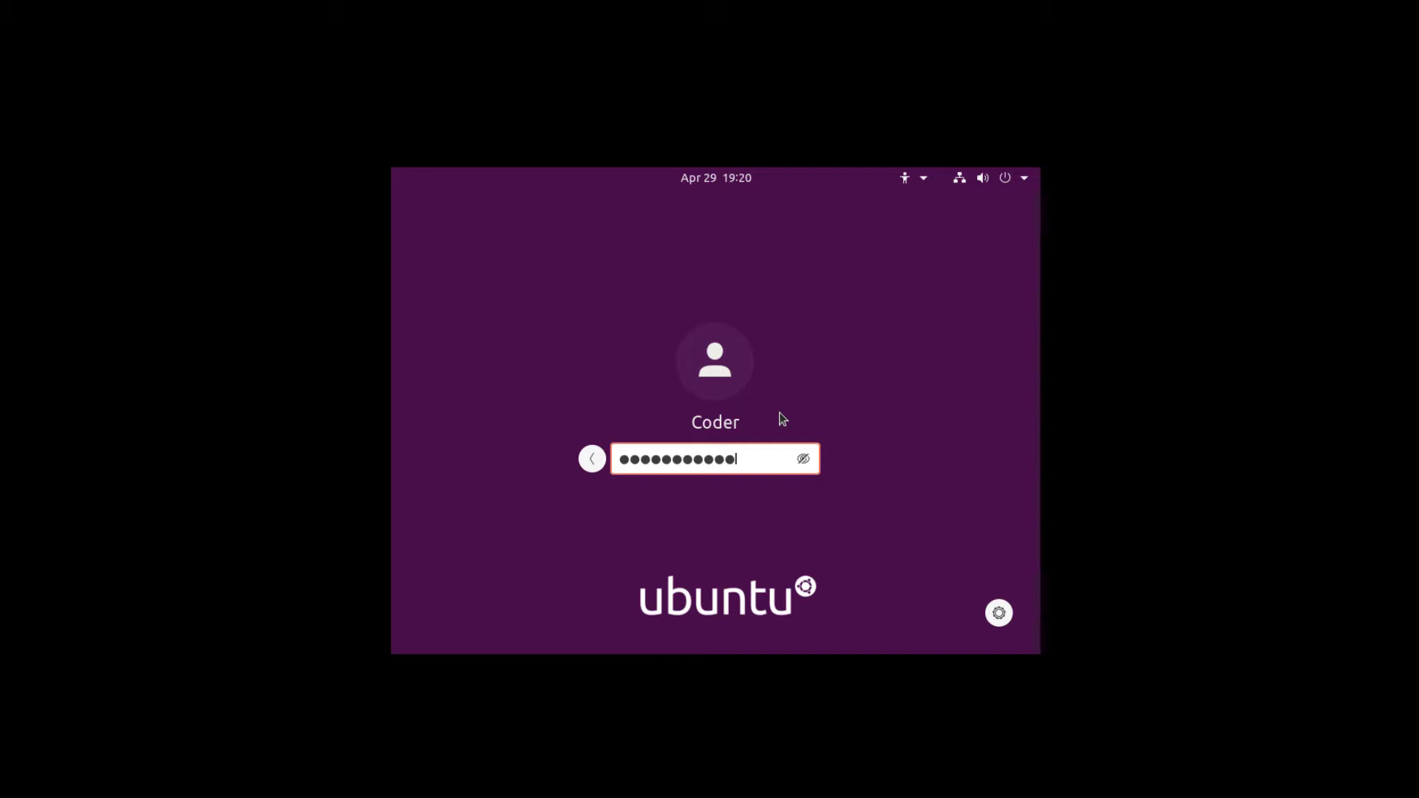
pyautogui.press('Return')
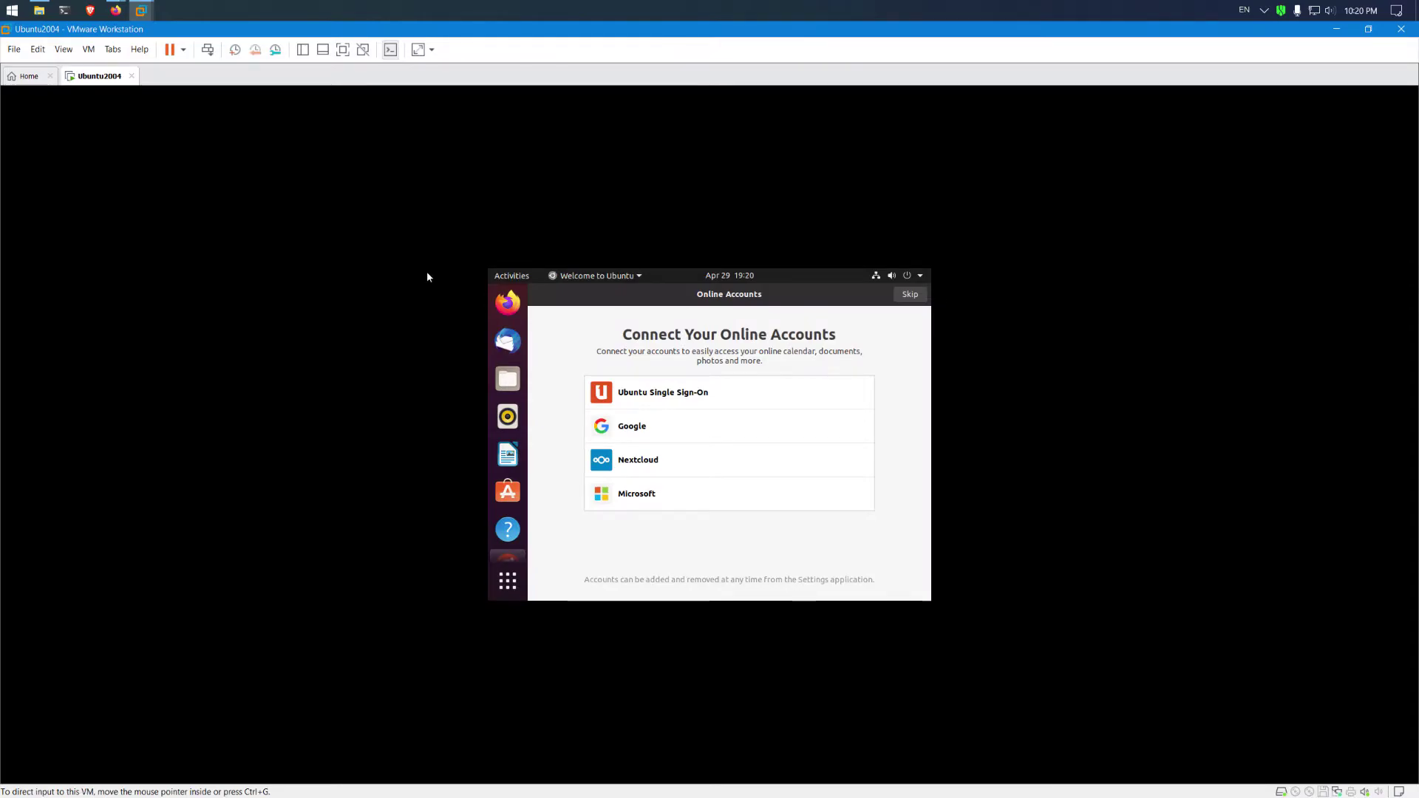
pyautogui.click(344, 52)
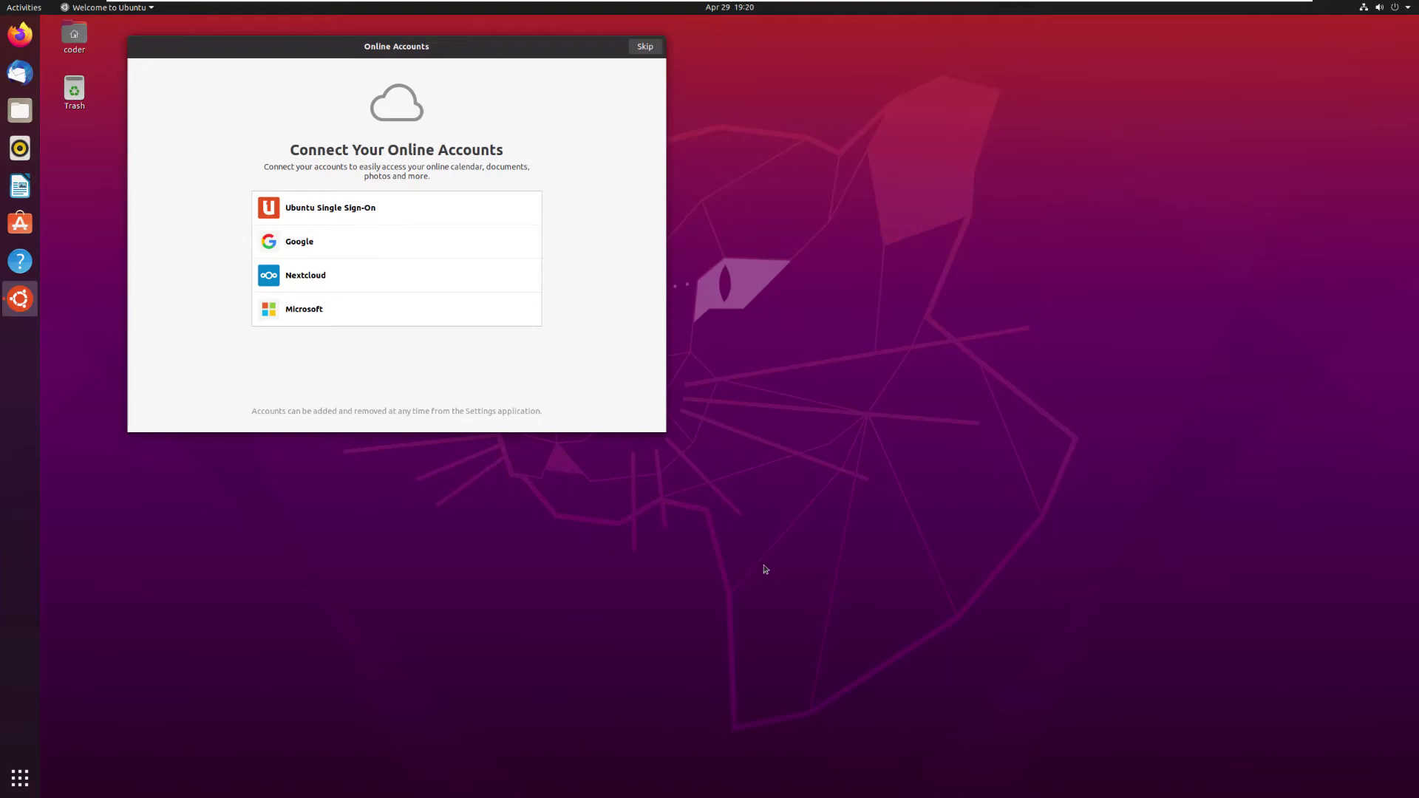
# Skip connecting online accounts in the Ubuntu welcome setup.
pyautogui.click(644, 49)
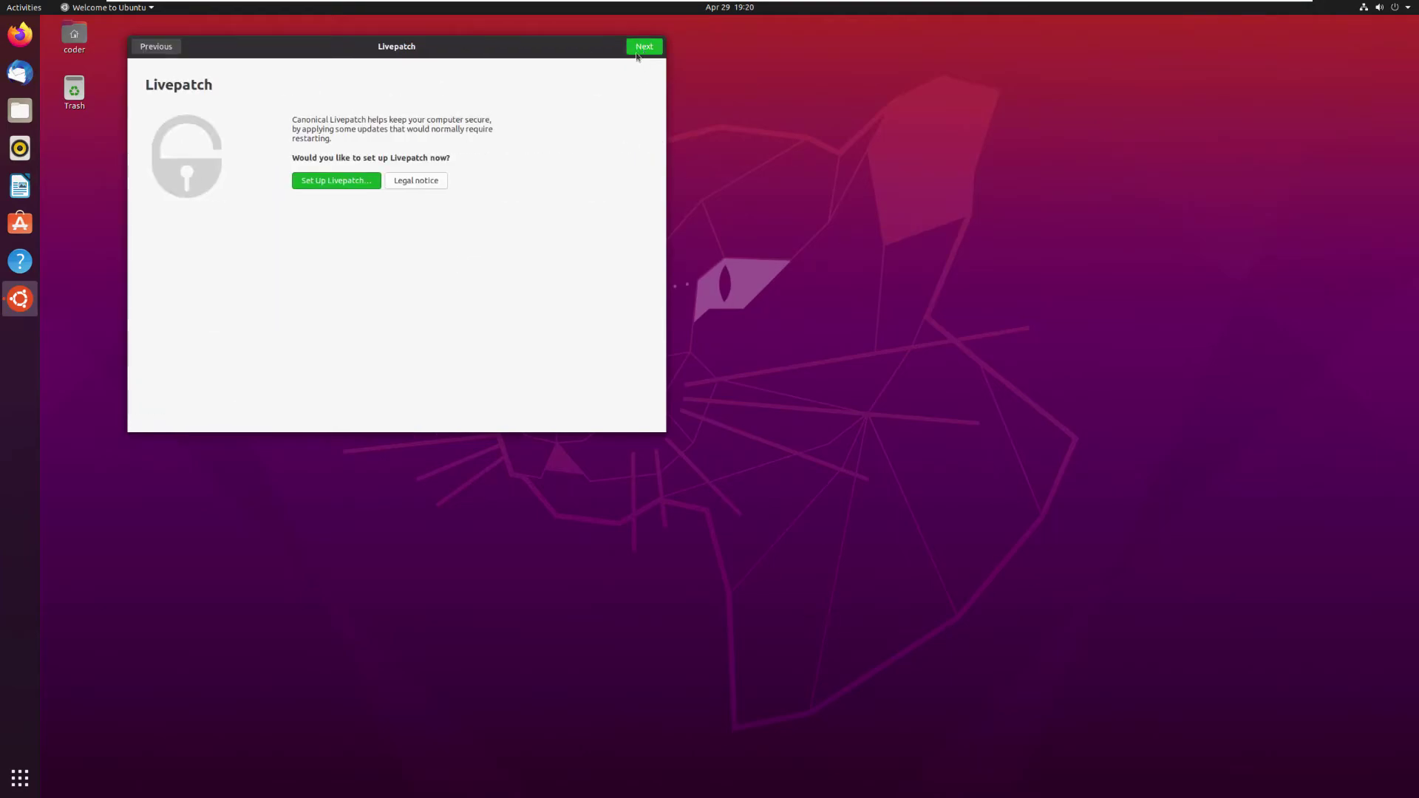
# Try to set up Livepatch by authenticating with the account password, and dismiss the Ubuntu One account request.
pyautogui.click(329, 181)
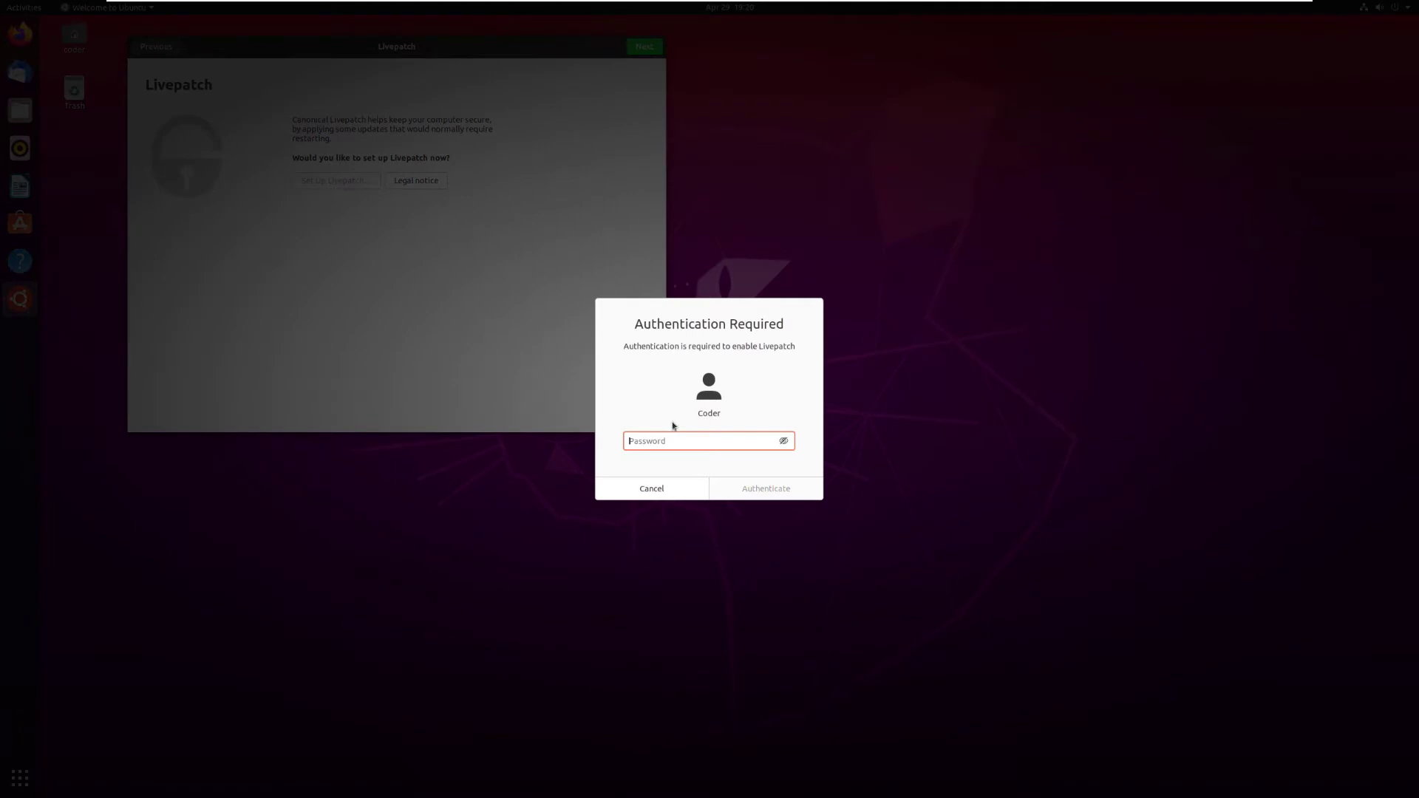
pyautogui.write('••')
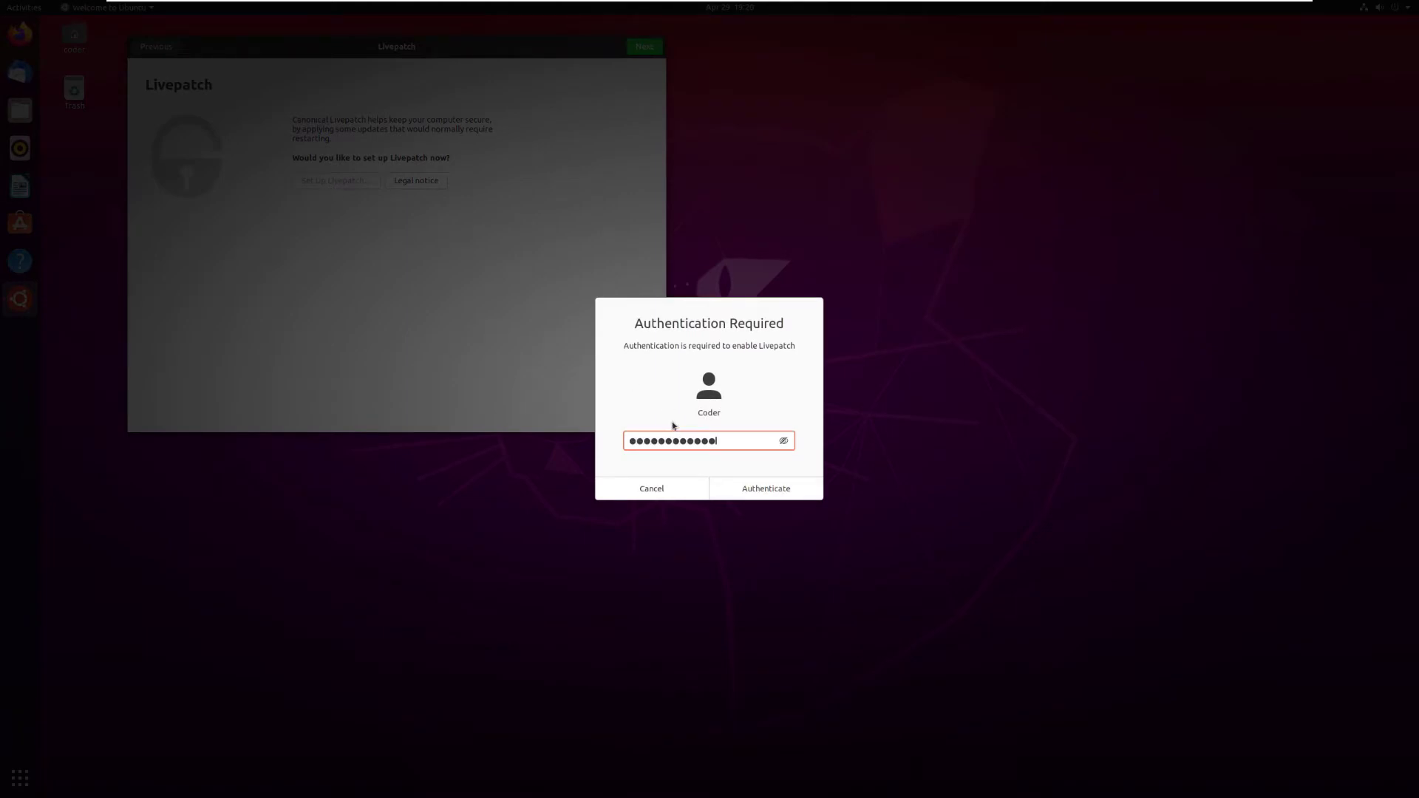
pyautogui.press('Return')
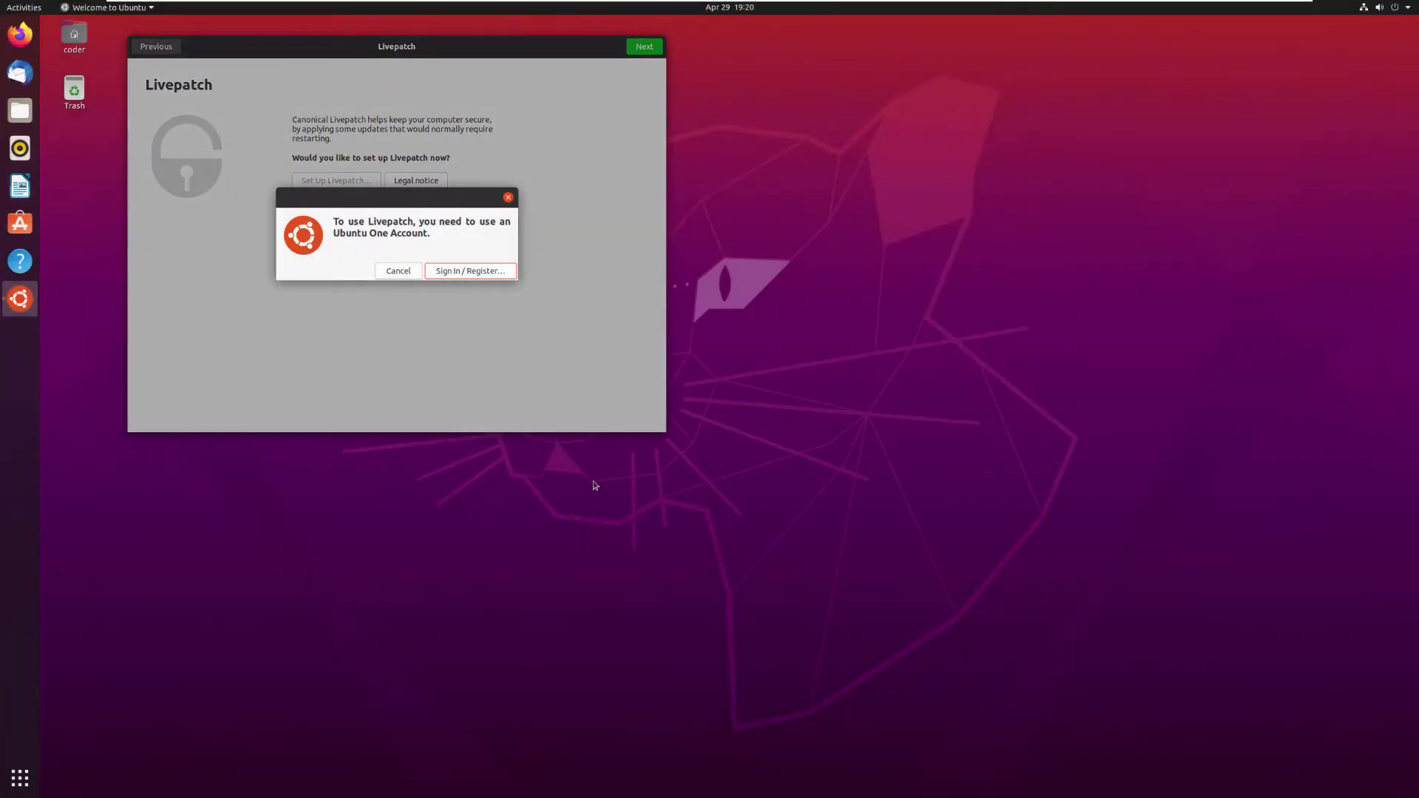
pyautogui.moveTo(414, 198); pyautogui.dragTo(647, 253)
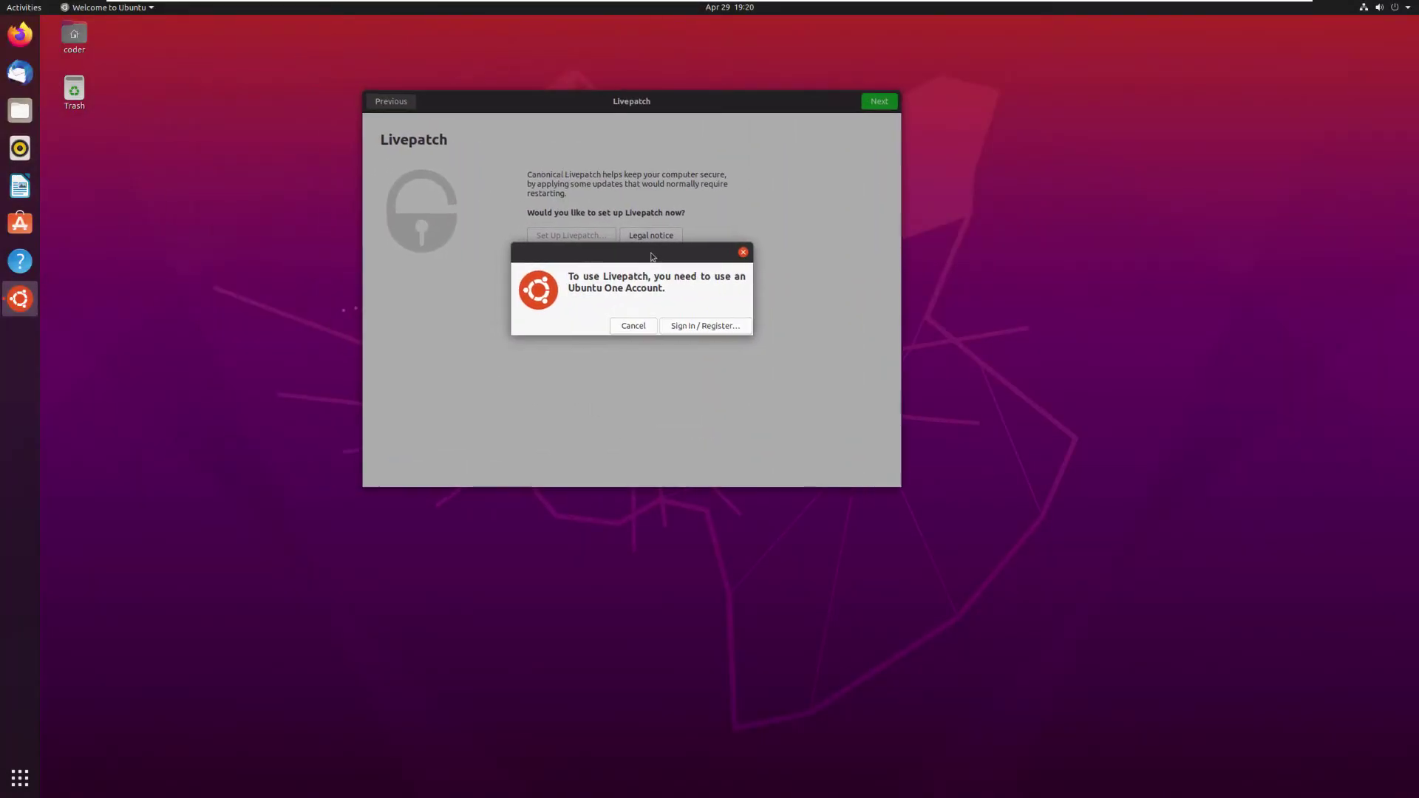
pyautogui.click(630, 325)
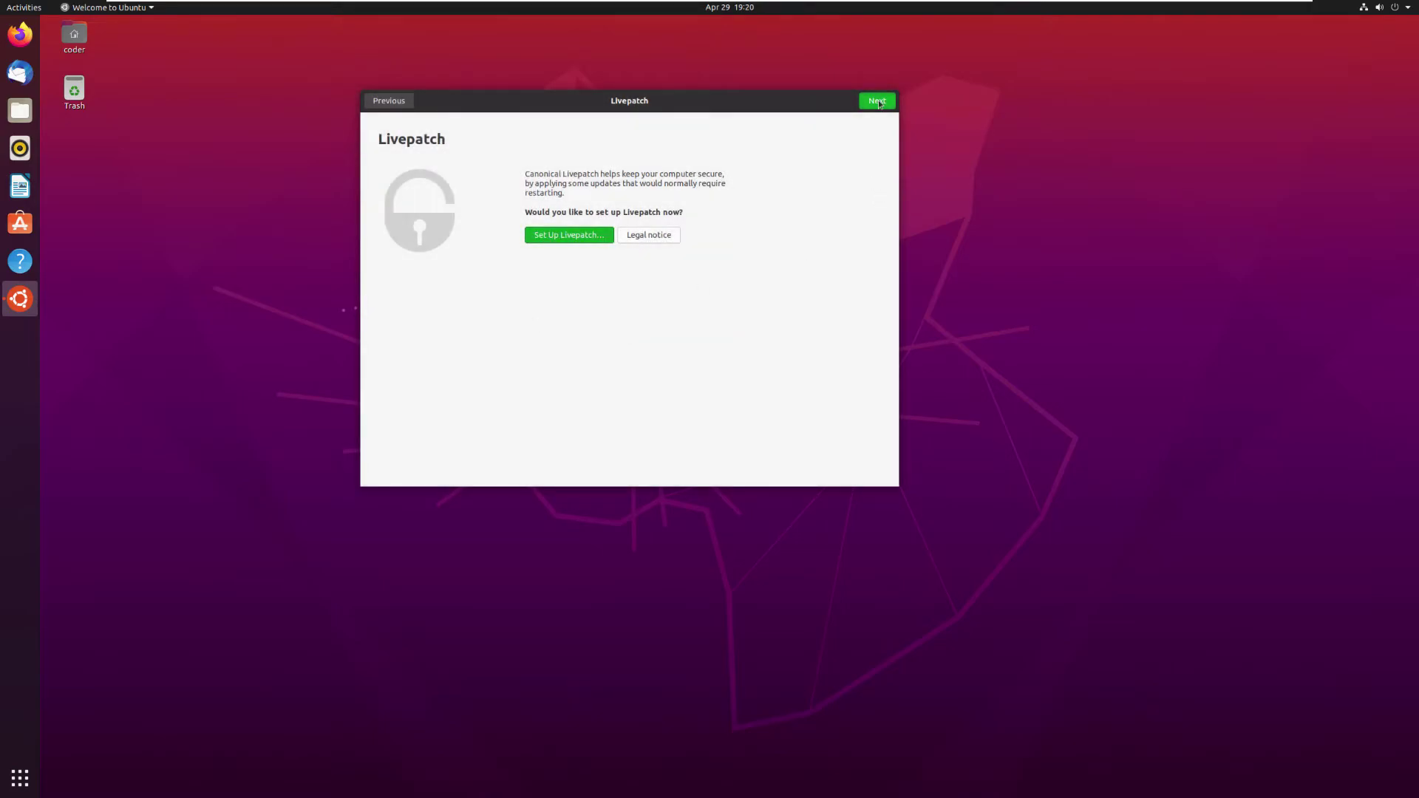
# Finish the welcome setup without Livepatch, agreeing to send system info to Canonical and leaving Location Services off.
pyautogui.click(876, 101)
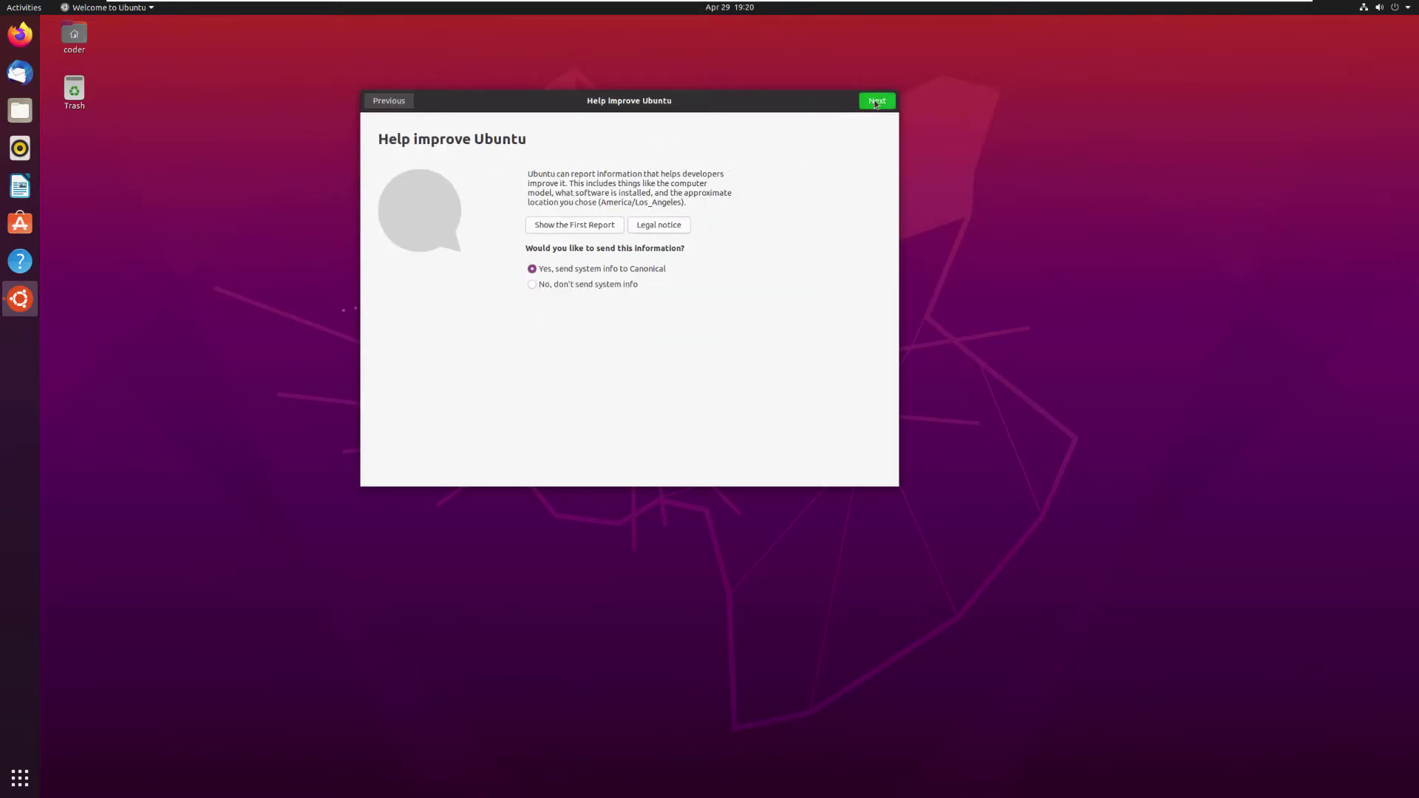
pyautogui.click(876, 103)
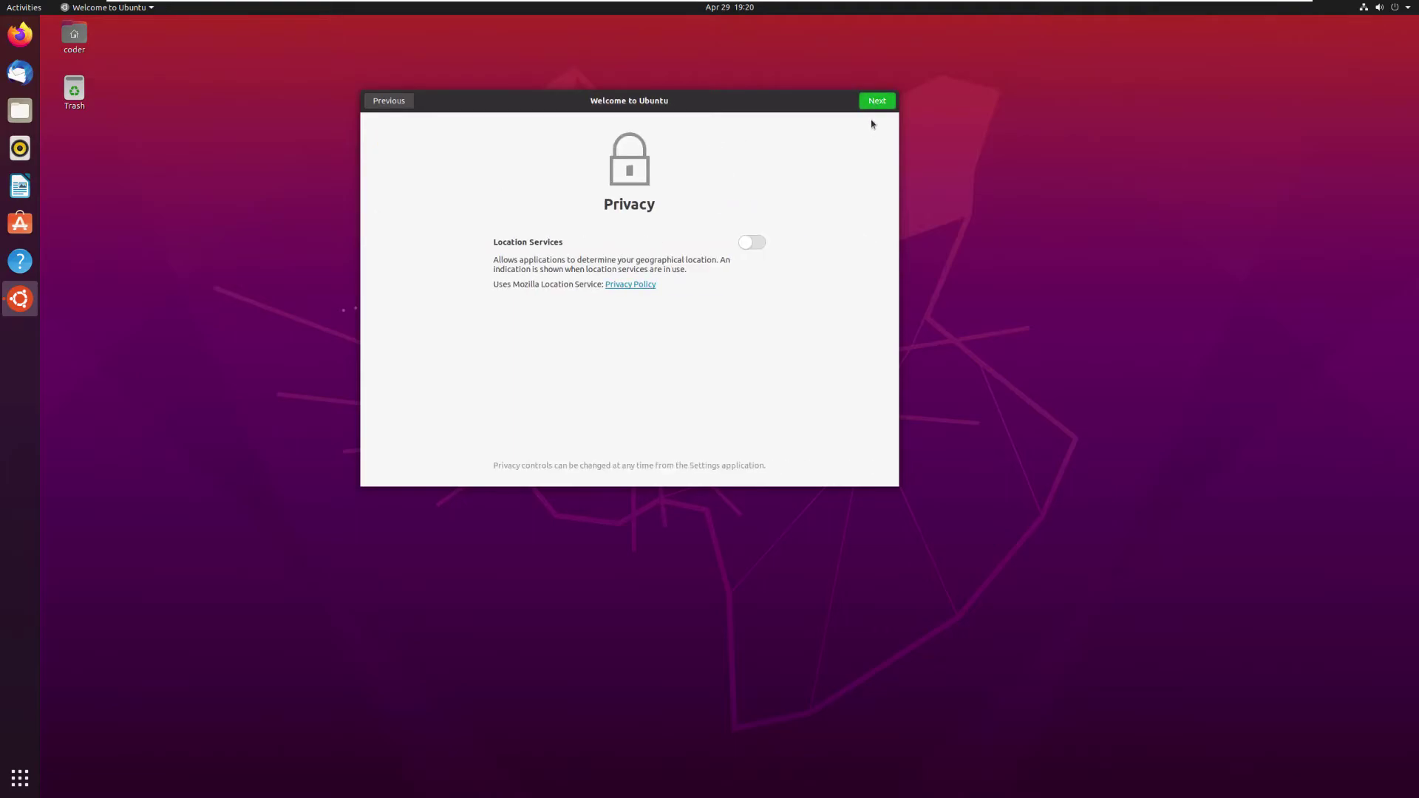
pyautogui.click(884, 106)
pyautogui.click(884, 104)
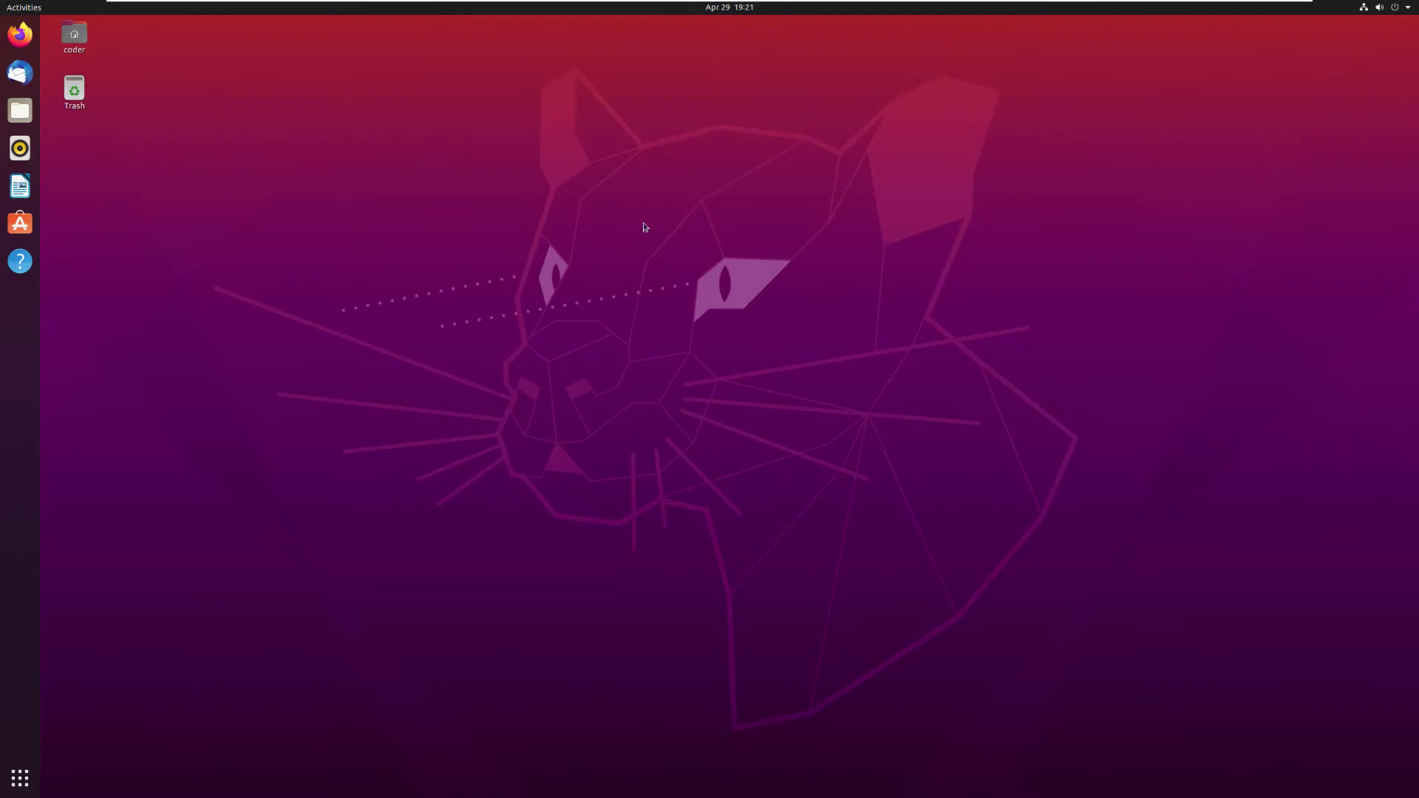
# Open a terminal and refresh the package lists with sudo apt update, authenticating with the account password.
pyautogui.click(20, 779)
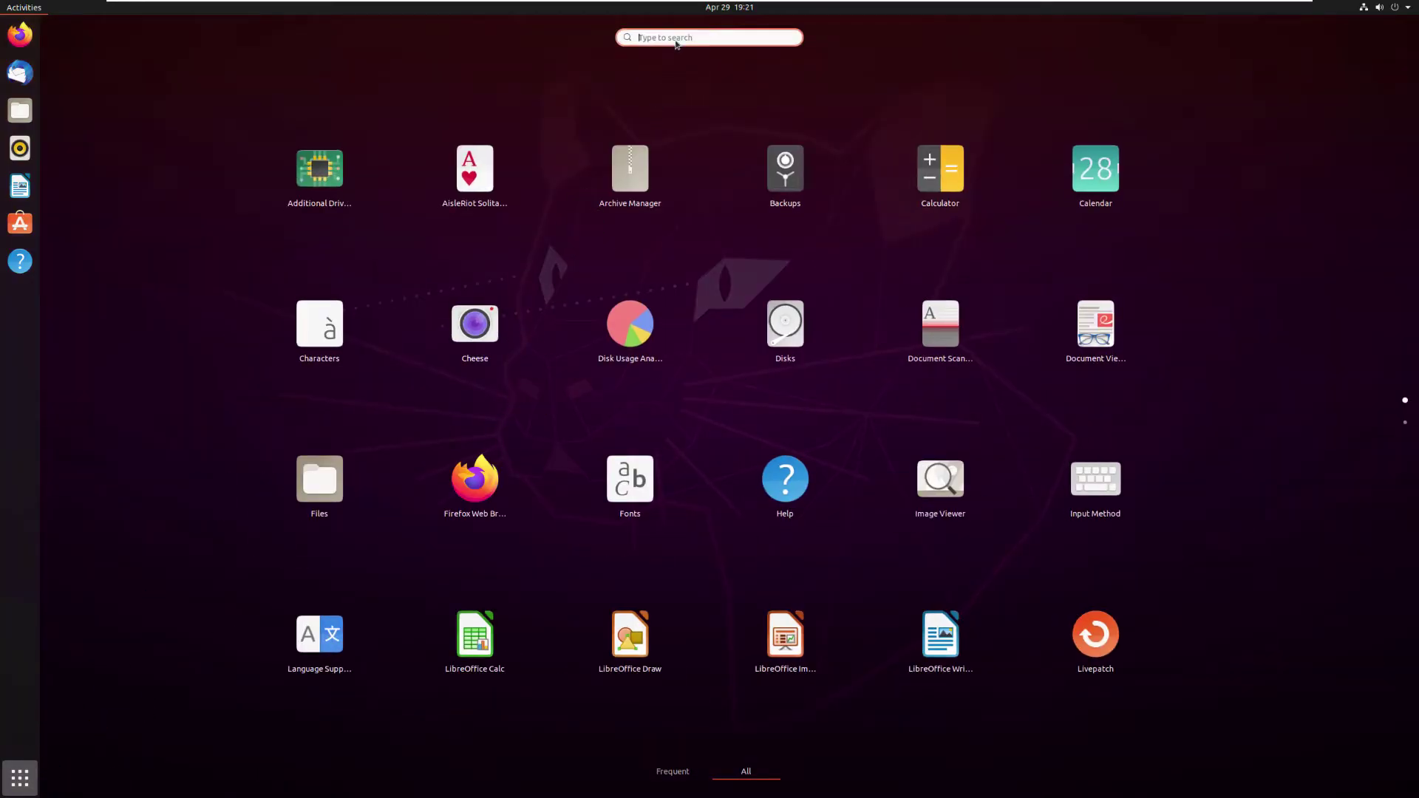
pyautogui.write('terminal')
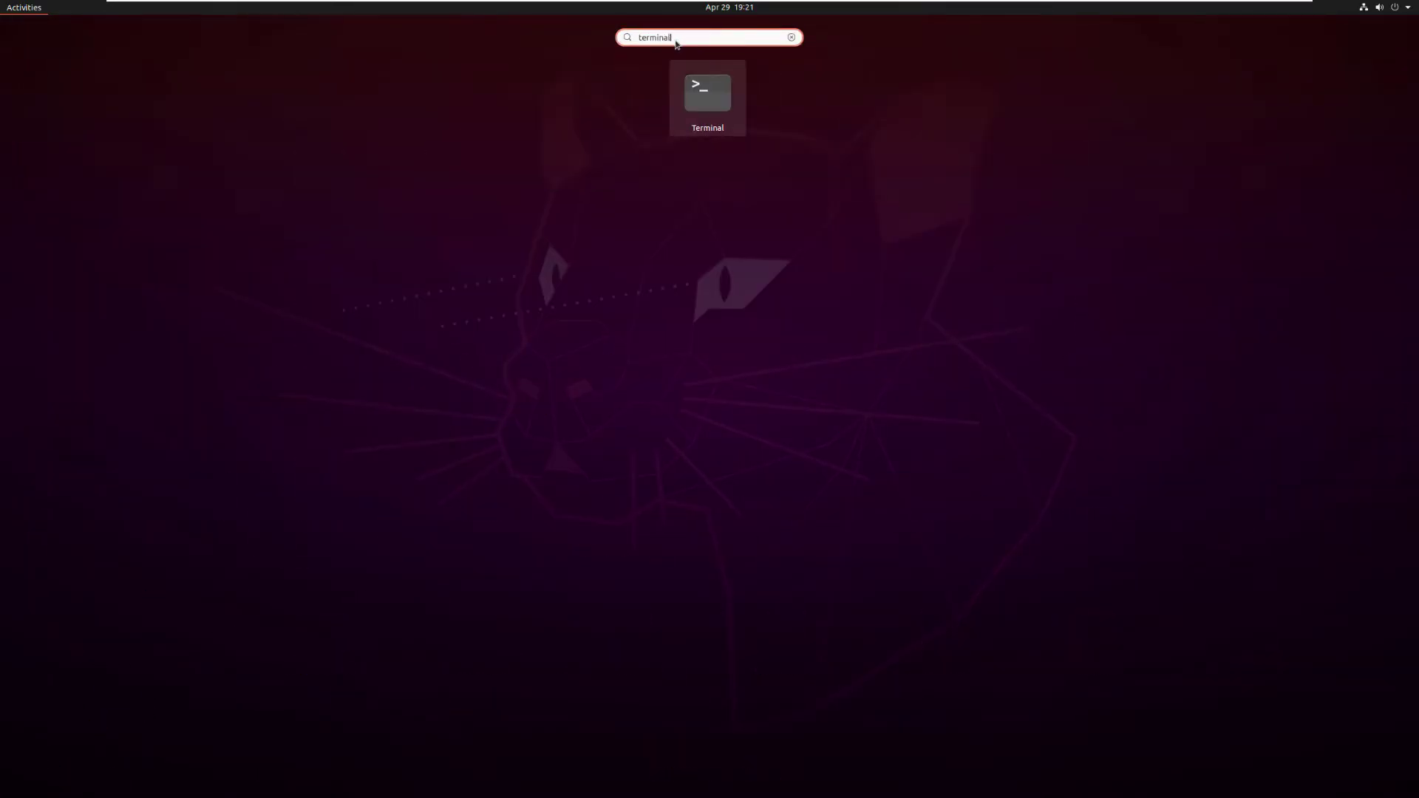
pyautogui.press('Return')
pyautogui.write('sudo ap')
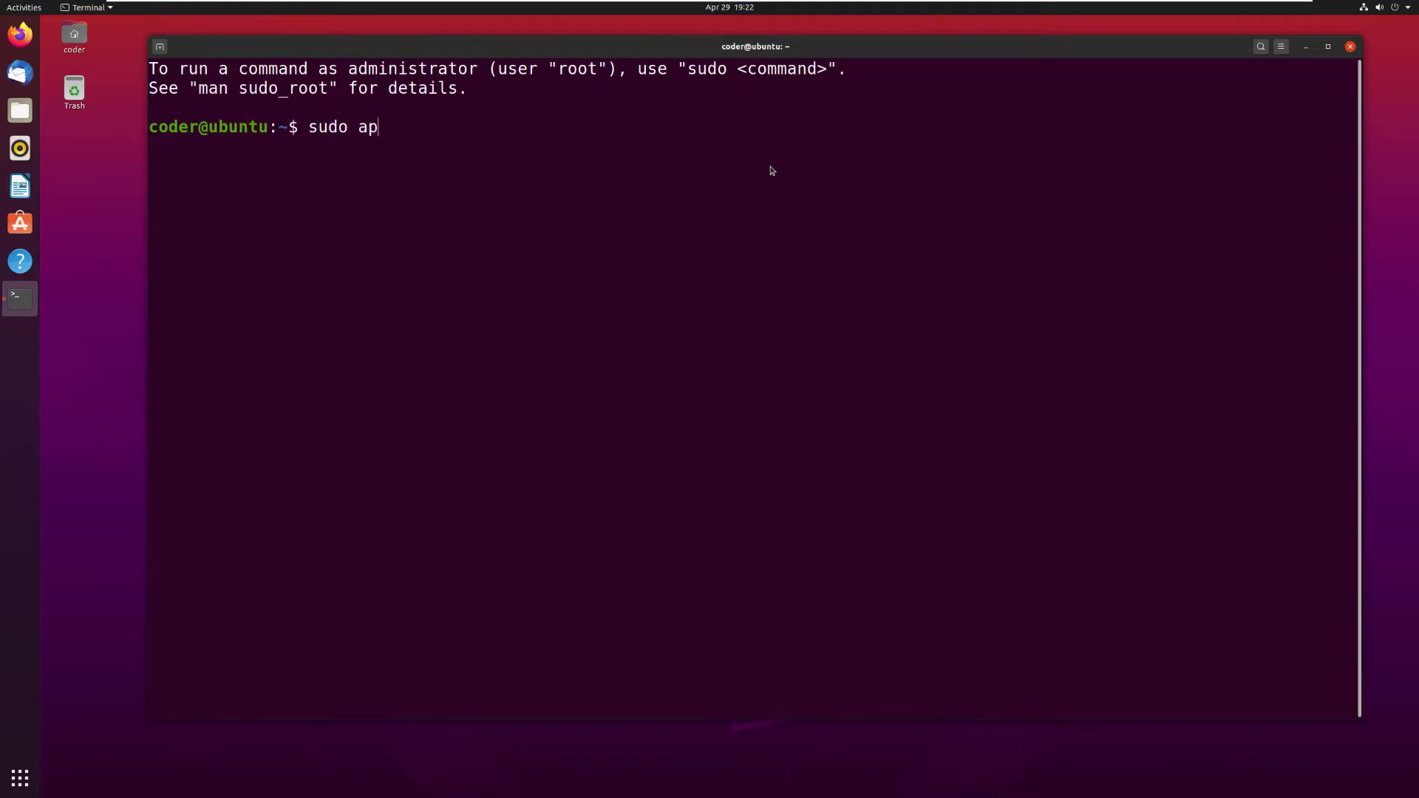
pyautogui.write('t update')
pyautogui.press('Return')
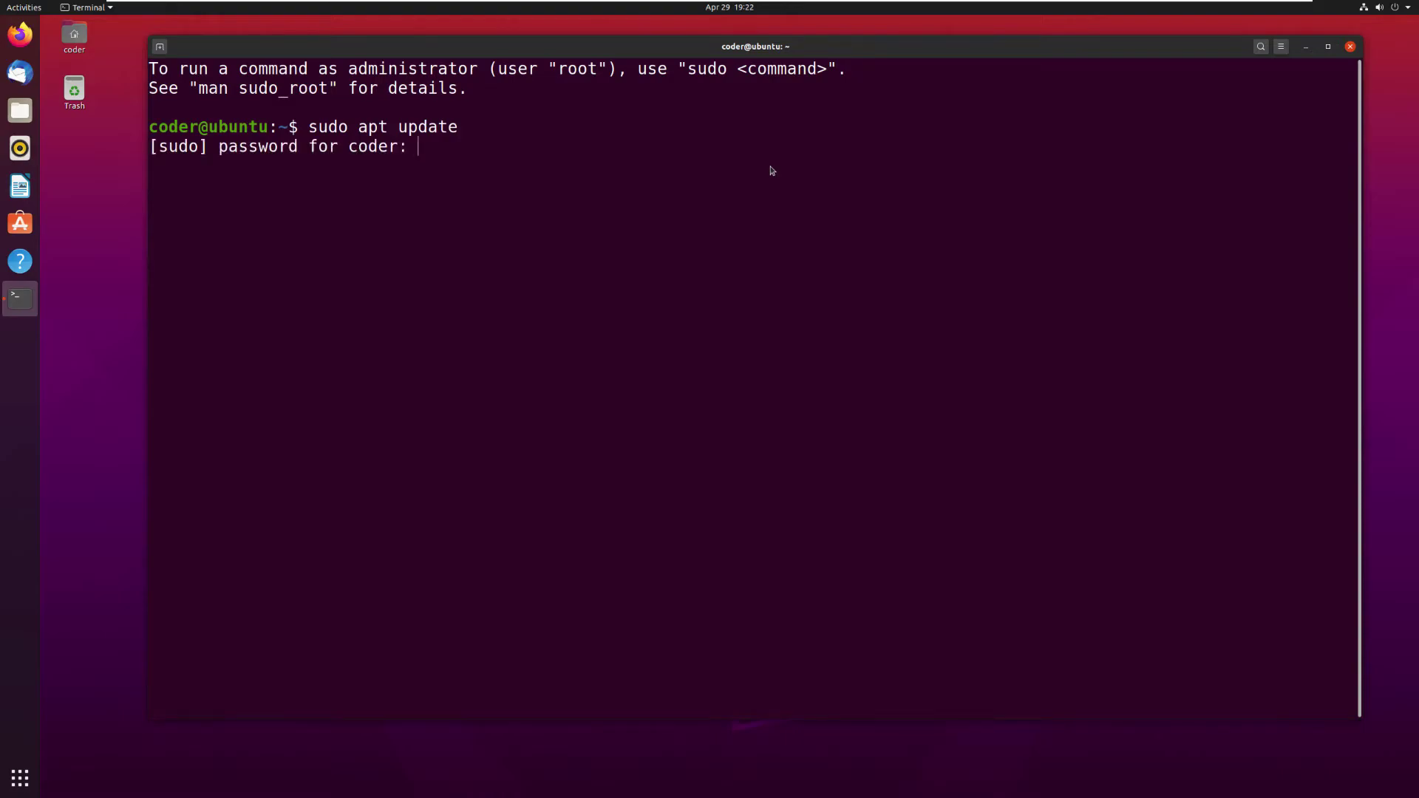
pyautogui.press('Return')
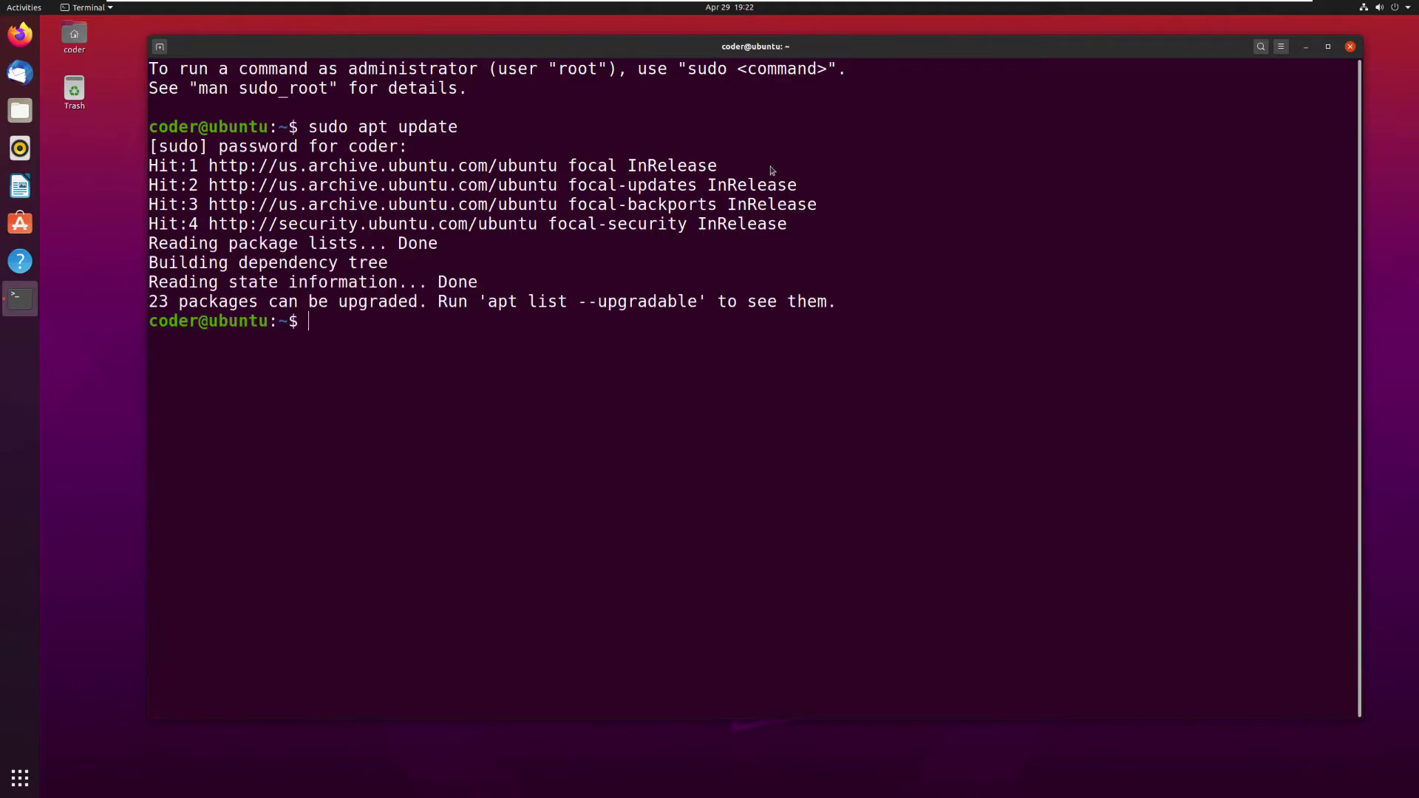
# Upgrade all packages with sudo apt upgrade -y, and clear and close the terminal.
pyautogui.write('sudo apt upga')
pyautogui.press('BackSpace')
pyautogui.write('rade -y')
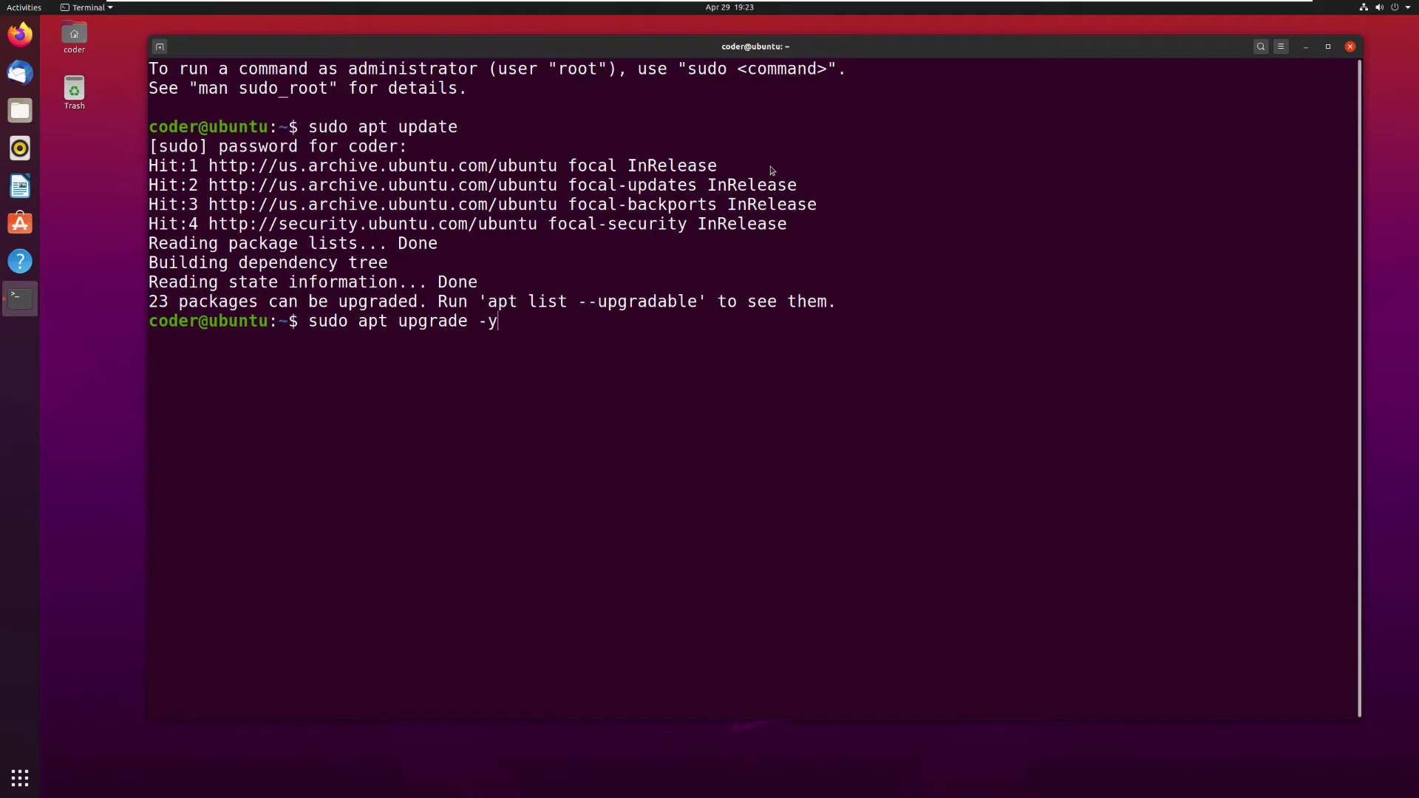
pyautogui.press('Return')
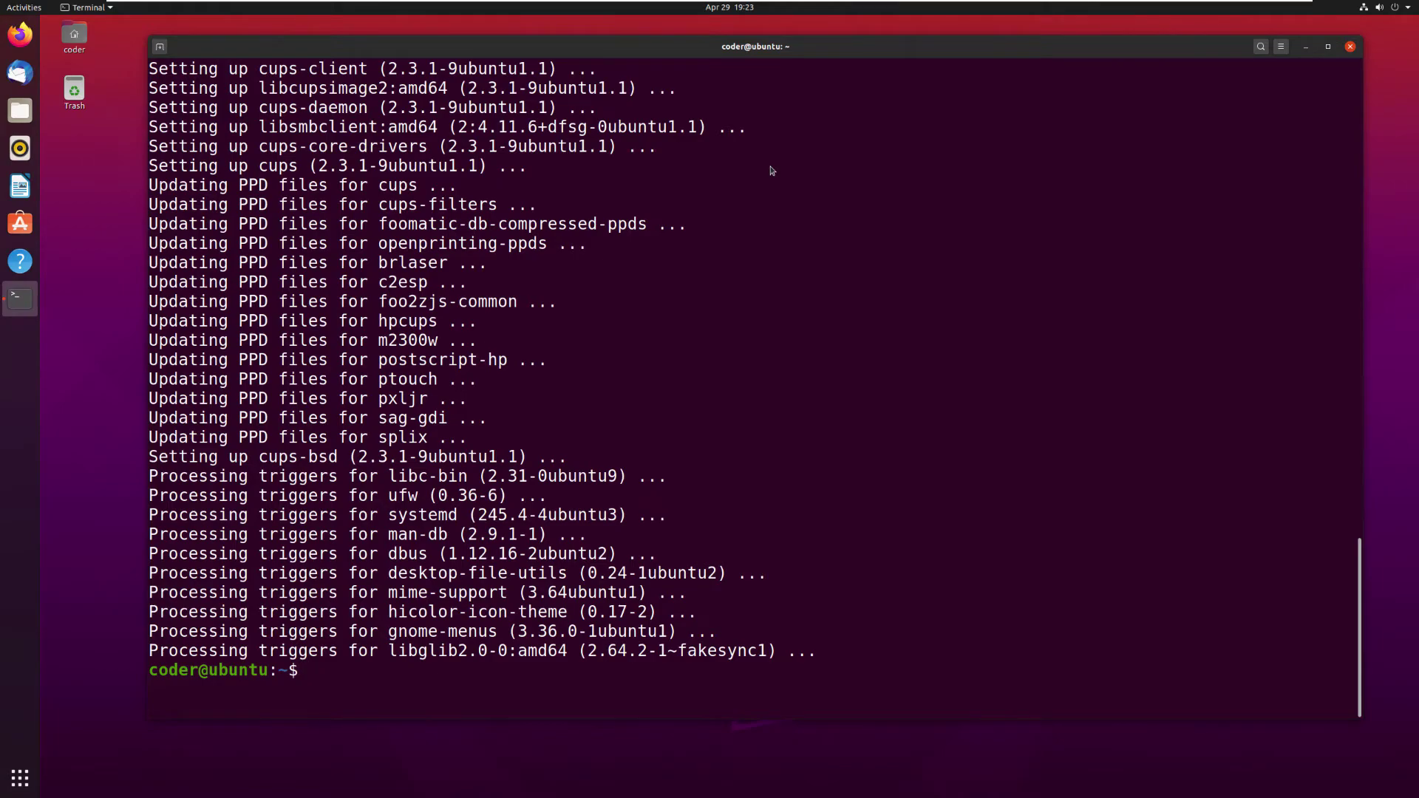
pyautogui.write('clear')
pyautogui.press('Return')
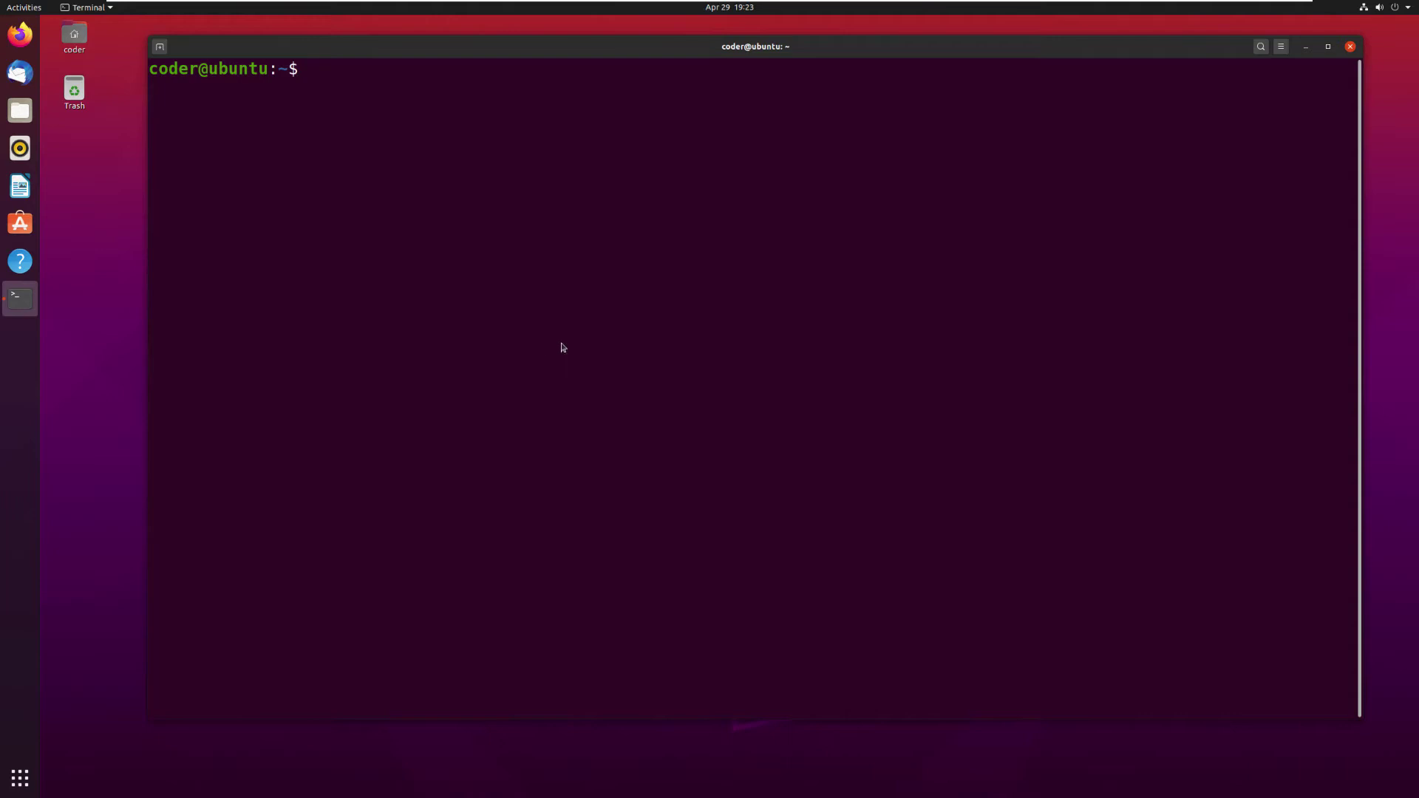
pyautogui.click(1351, 47)
# Take a snapshot of the virtual machine named "Inital Install", using the same text as its description.
pyautogui.moveTo(296, 3)
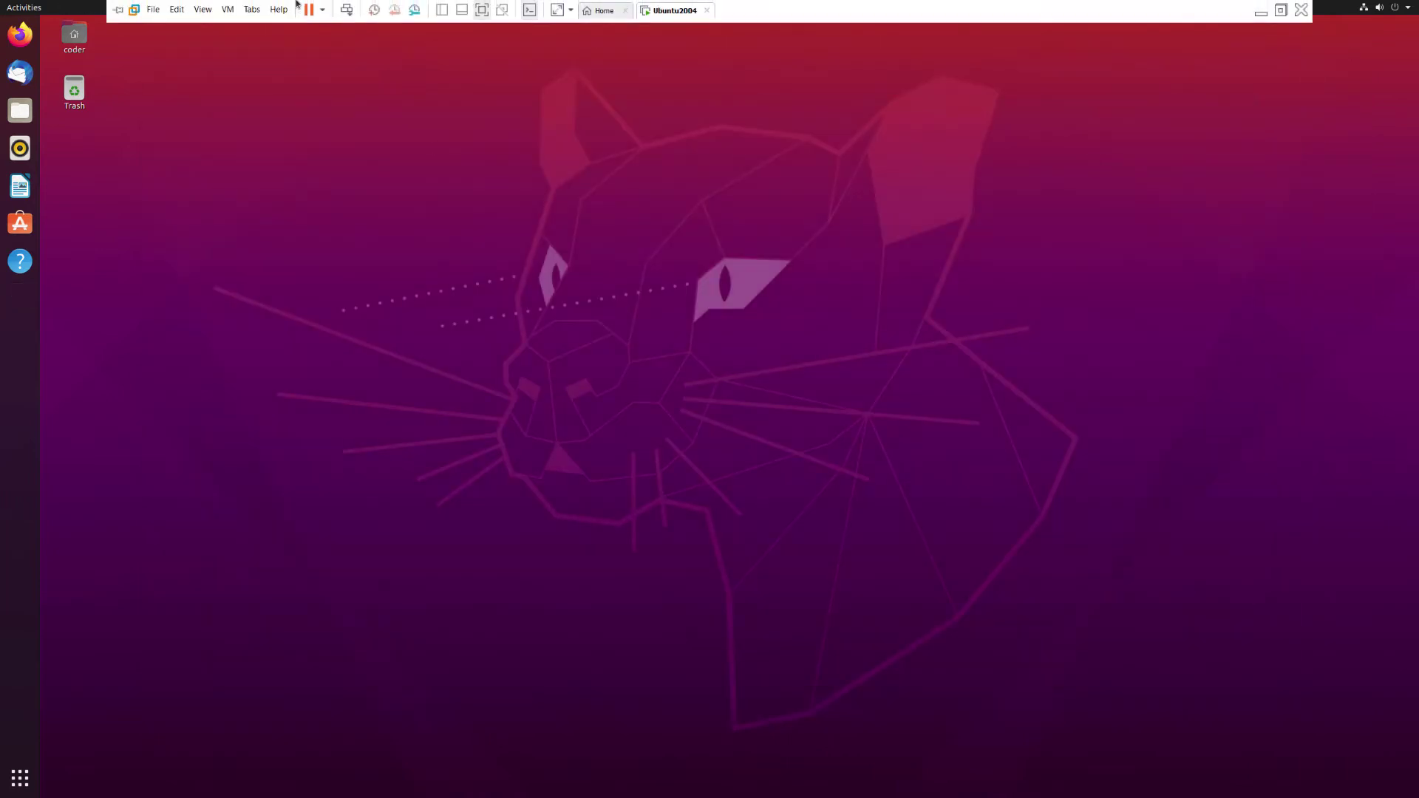
pyautogui.click(230, 10)
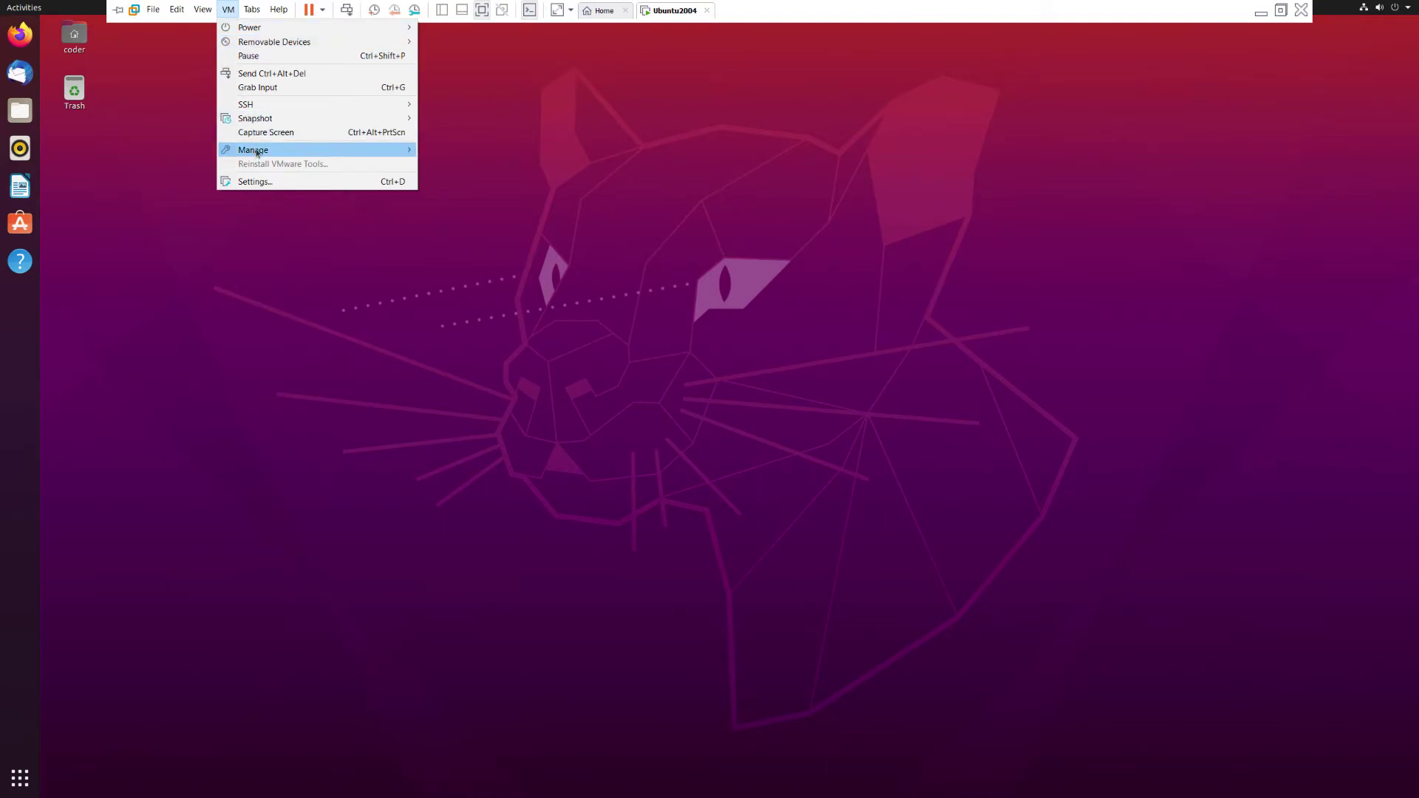
pyautogui.moveTo(309, 123)
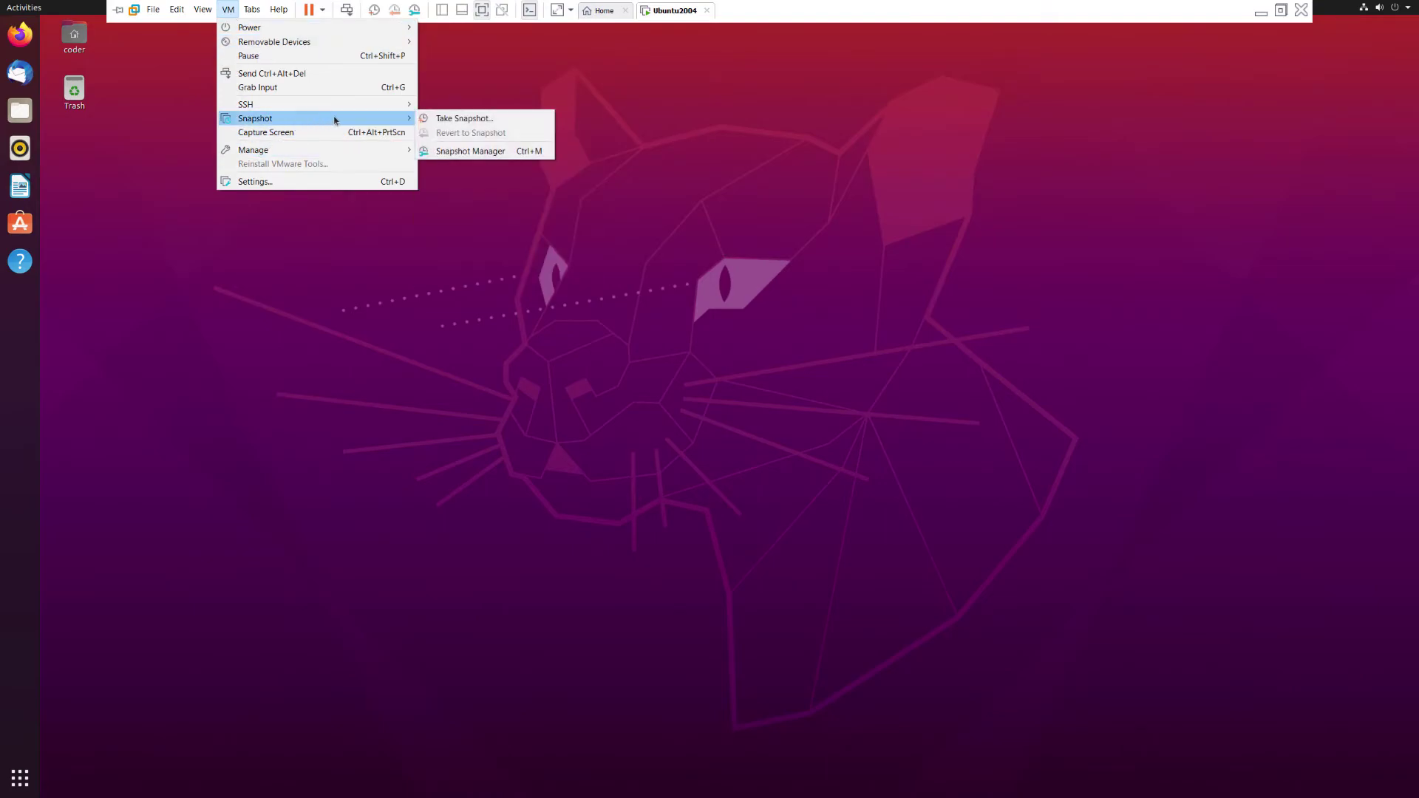
pyautogui.click(460, 119)
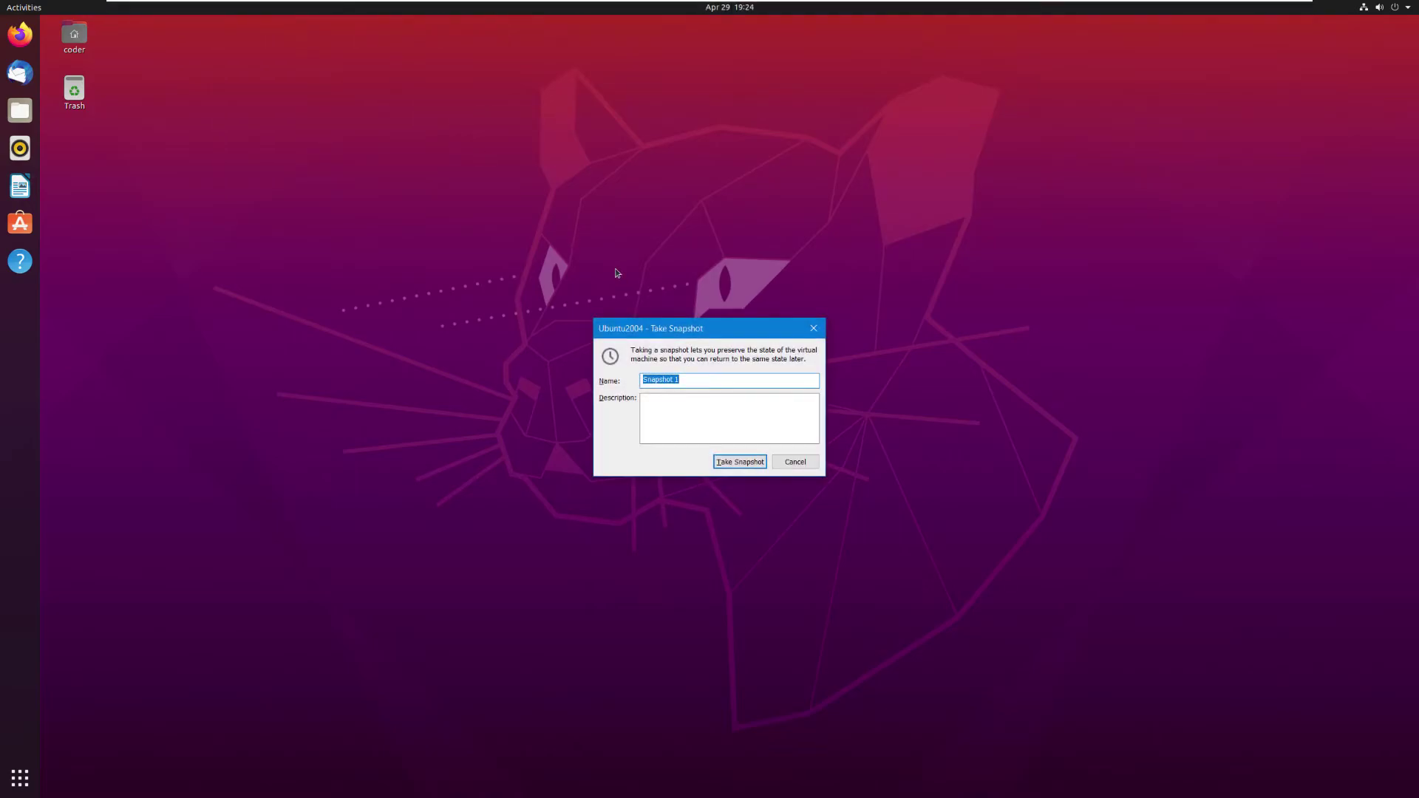
pyautogui.write('Inital Install')
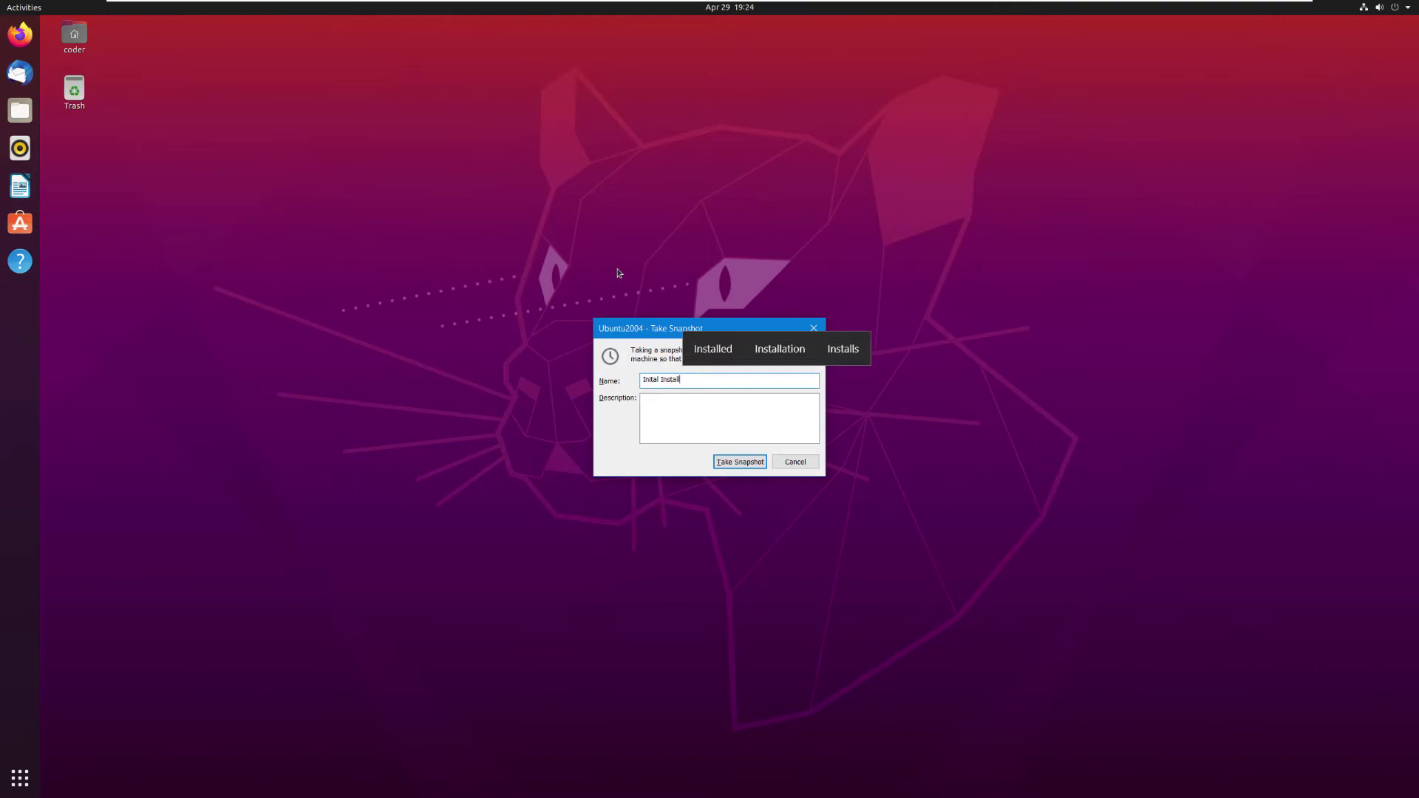
pyautogui.moveTo(684, 382); pyautogui.dragTo(626, 389)
pyautogui.hotkey('ctrl', 'c')
pyautogui.click(648, 405)
pyautogui.hotkey('ctrl', 'v')
pyautogui.click(740, 463)
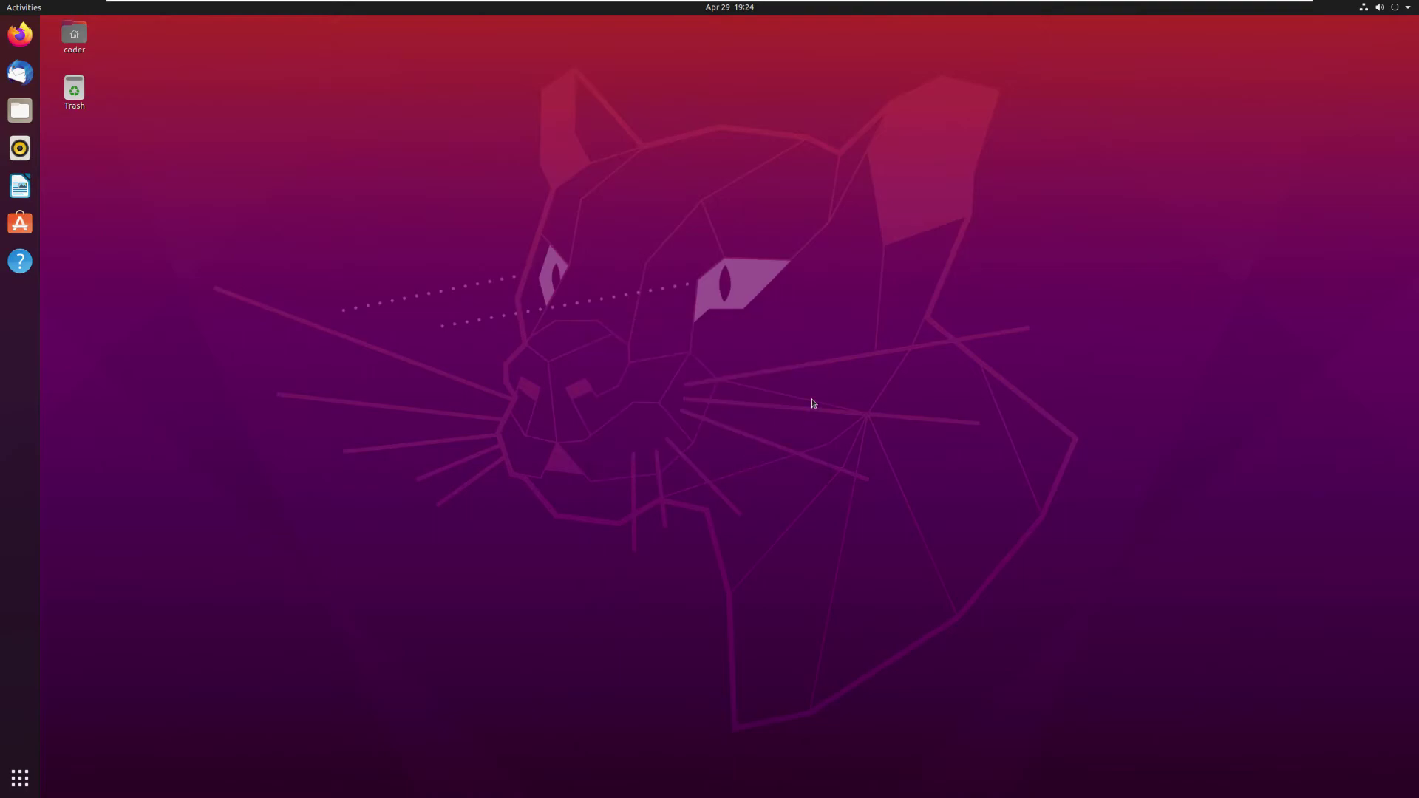
# Restart Ubuntu and log back in as Coder with the account password.
pyautogui.click(1410, 9)
pyautogui.click(1375, 121)
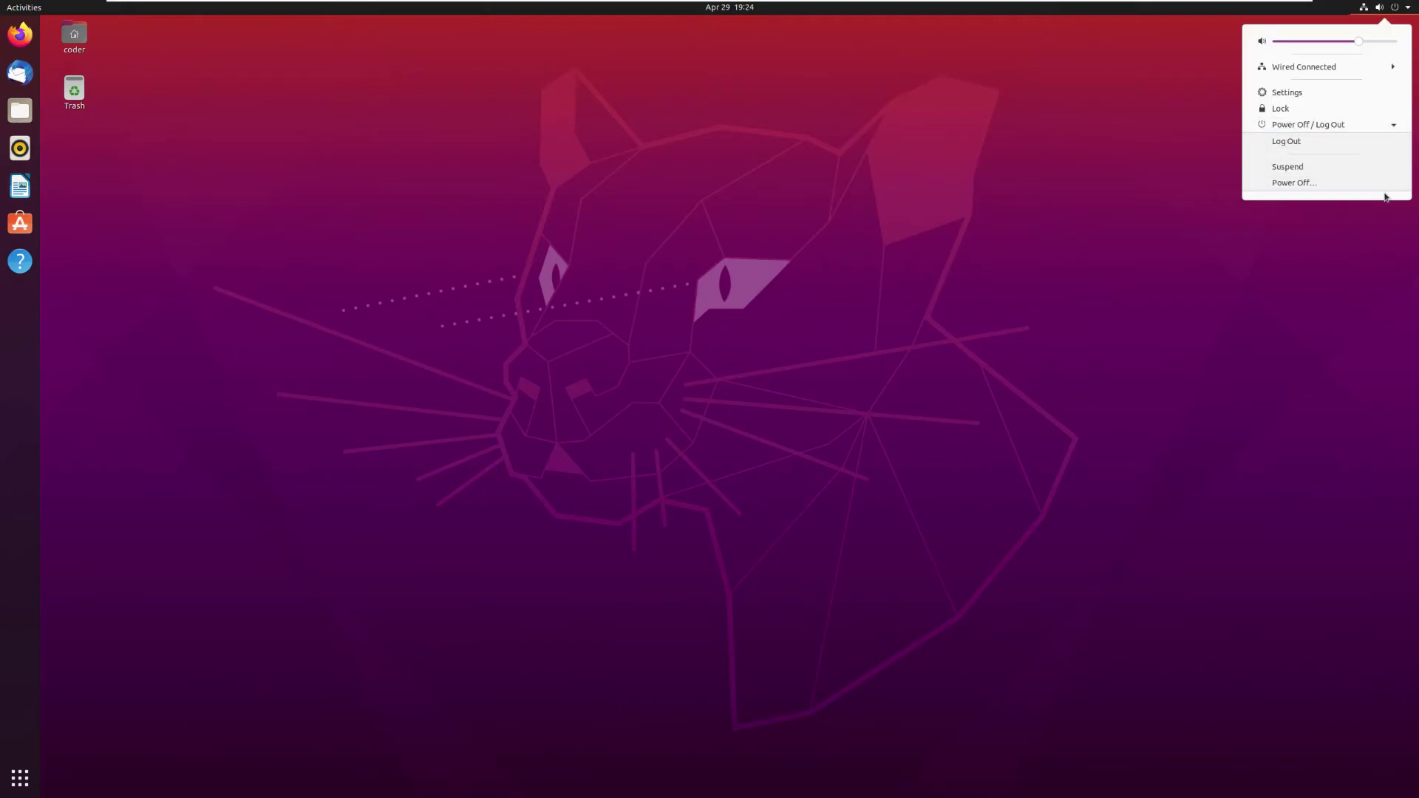
pyautogui.click(1385, 190)
pyautogui.click(732, 440)
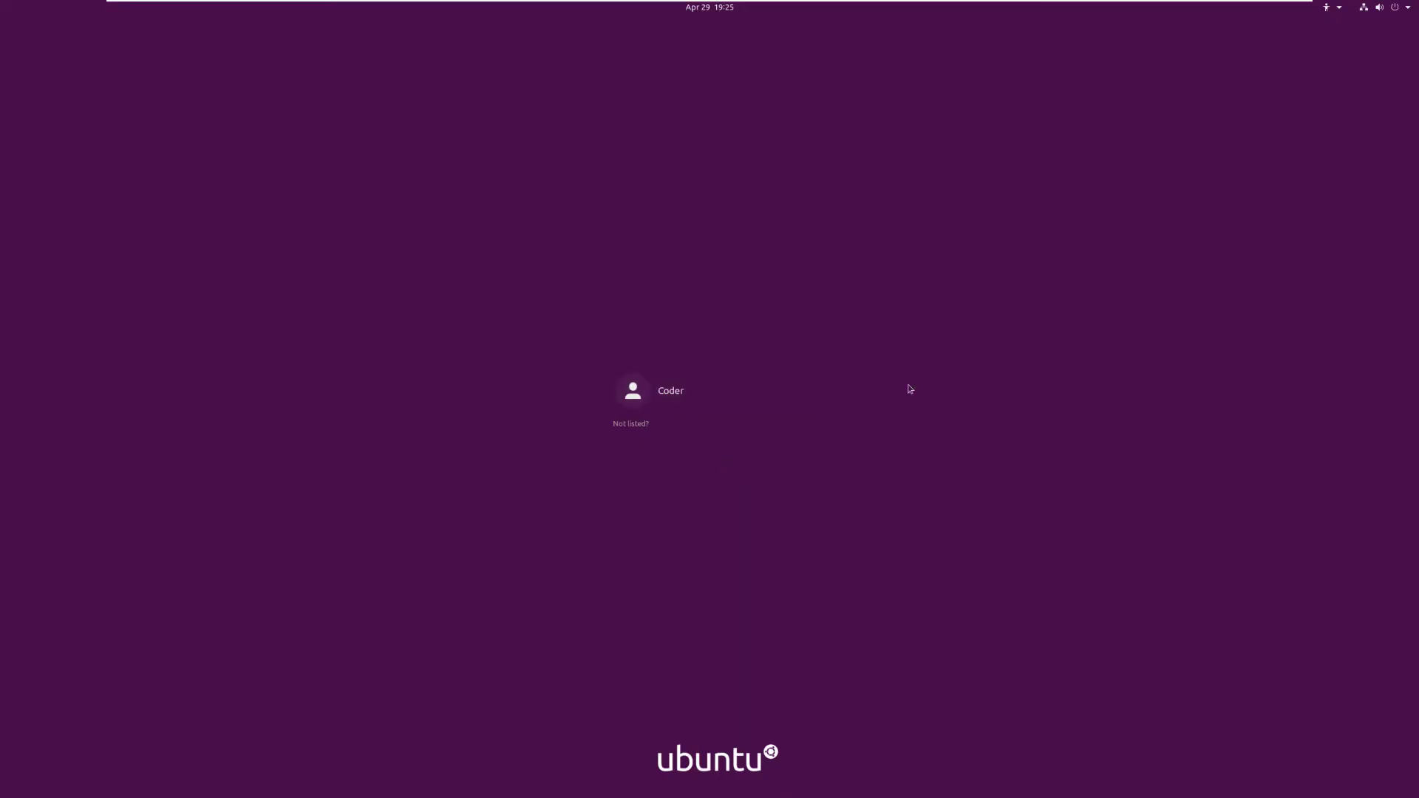
pyautogui.press('Return')
pyautogui.write('••••••••••••')
pyautogui.press('Return')
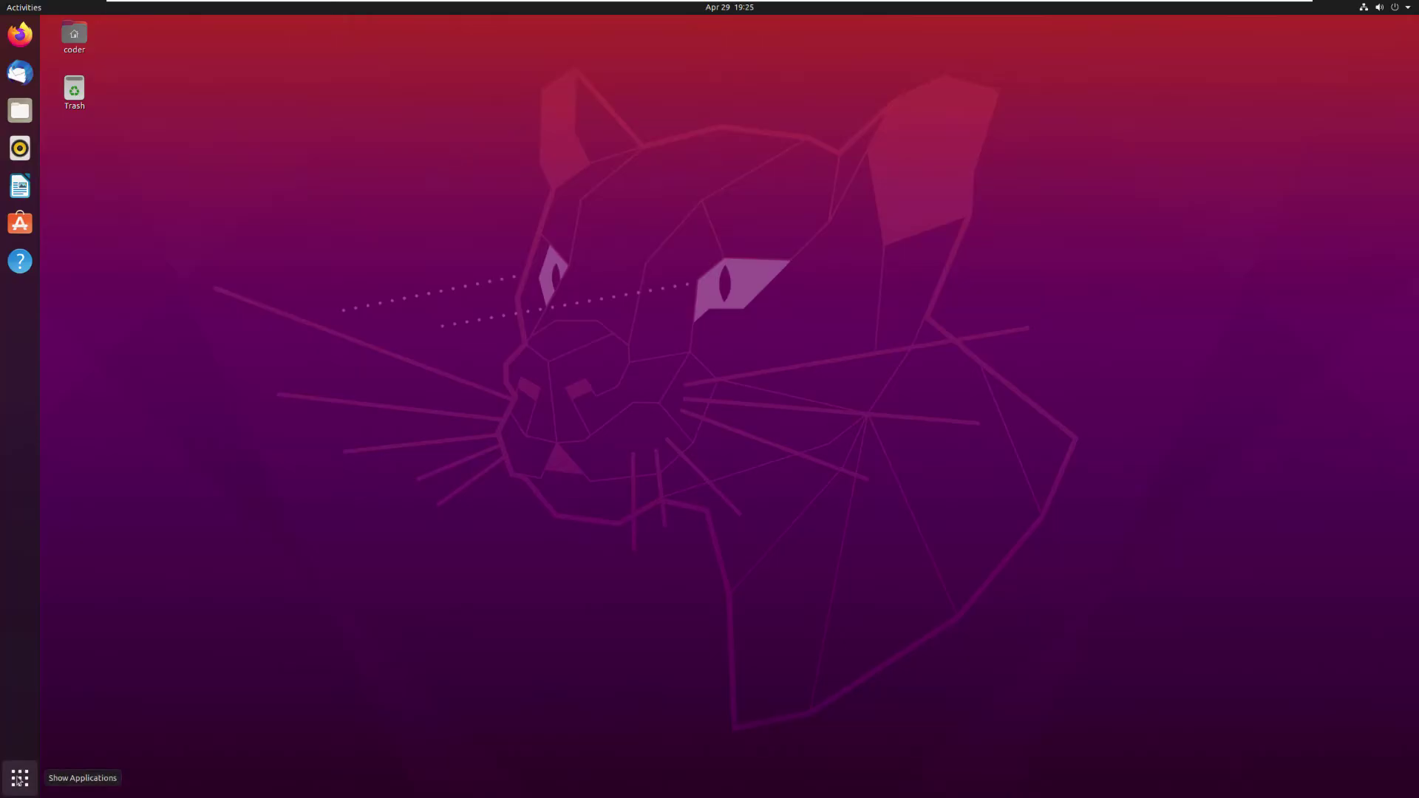
# Open Ubuntu Software, move its window towards the middle of the desktop and enlarge it.
pyautogui.click(20, 778)
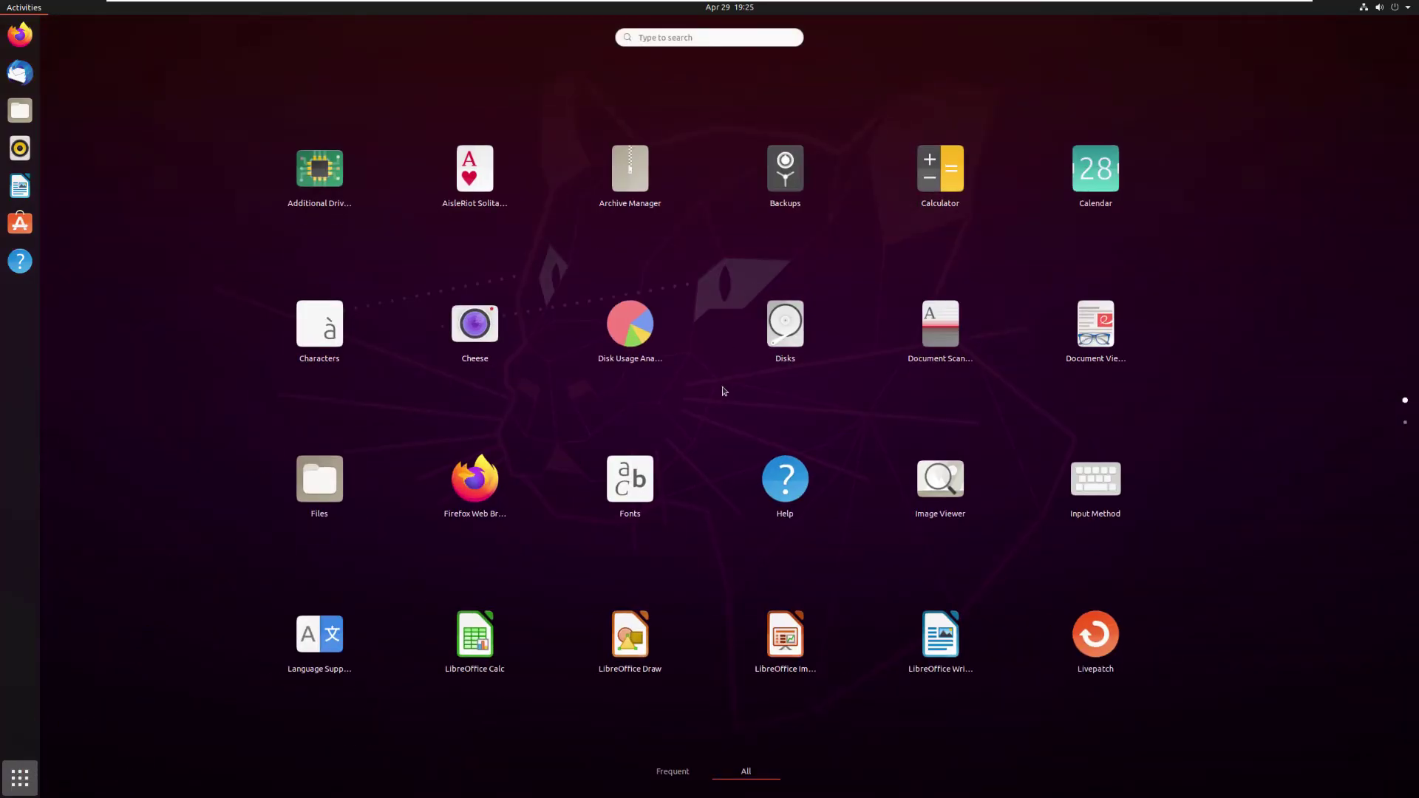
pyautogui.click(22, 225)
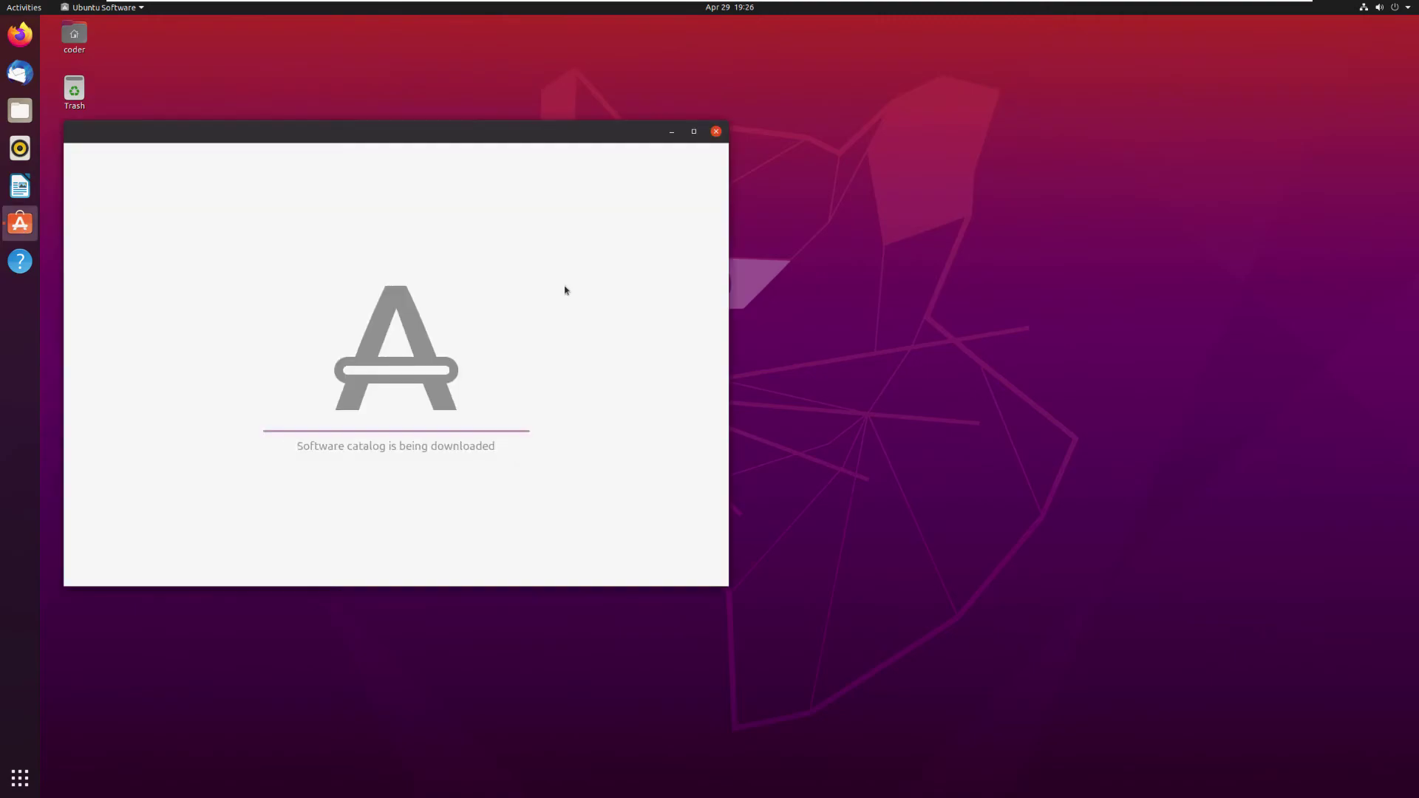
pyautogui.moveTo(537, 137); pyautogui.dragTo(749, 78)
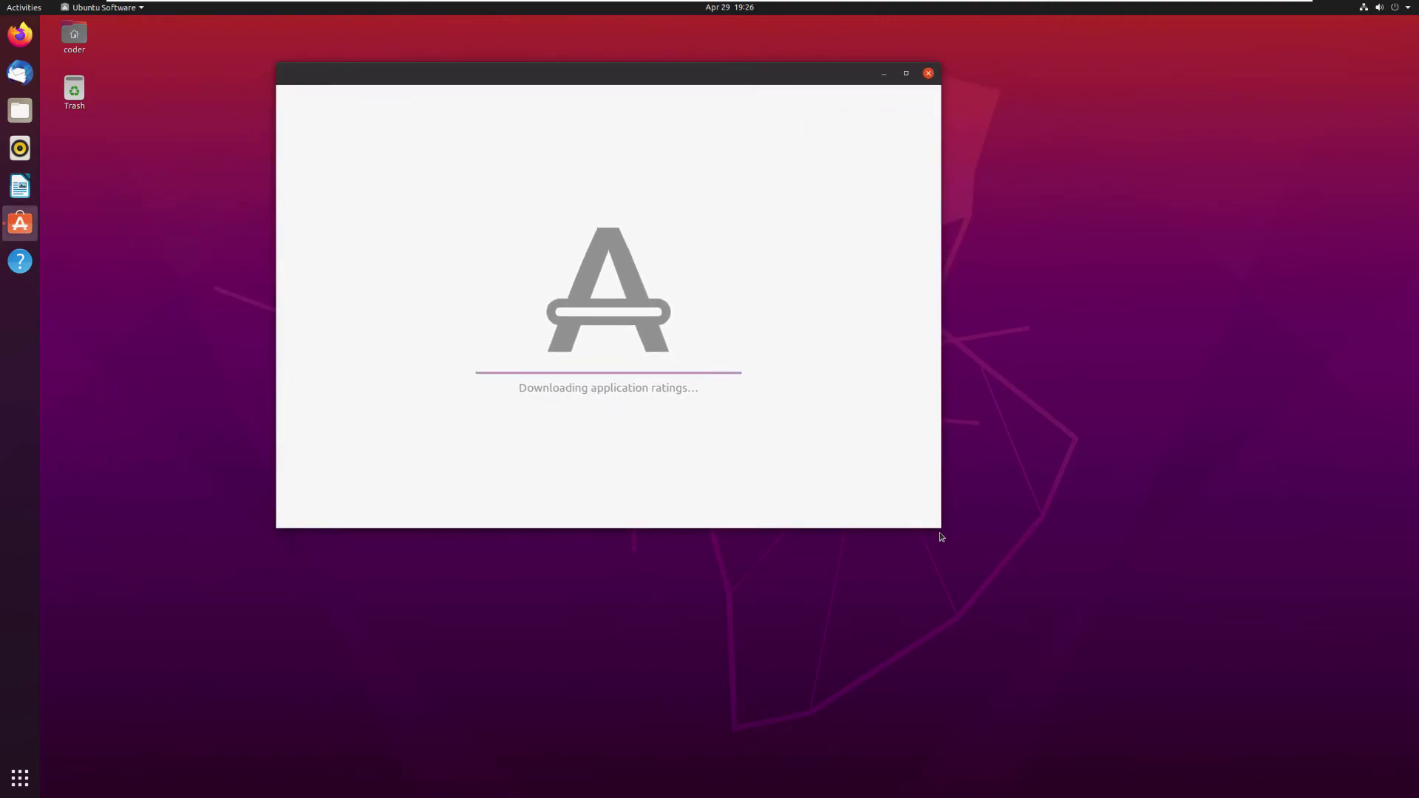
pyautogui.moveTo(944, 536); pyautogui.dragTo(1211, 703)
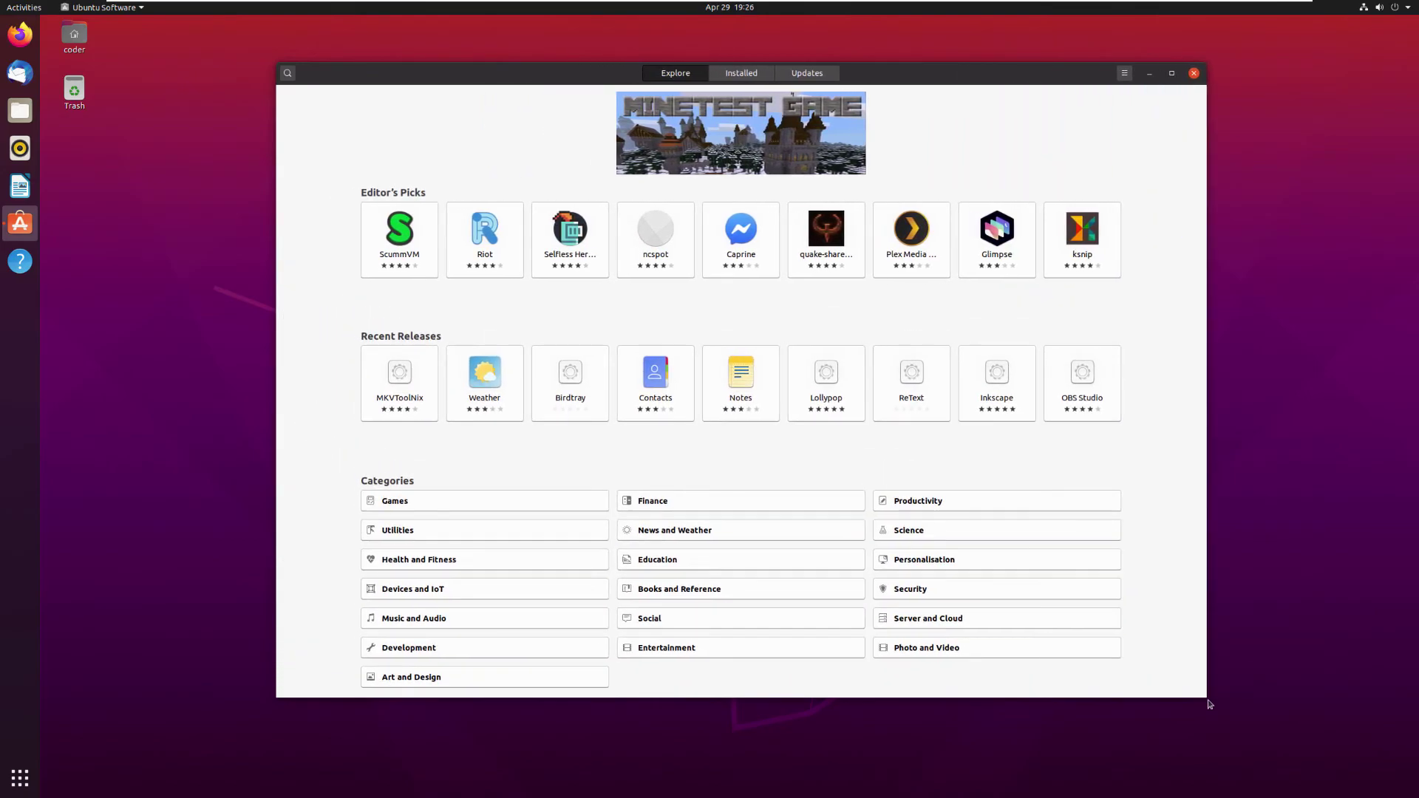
# Install Sublime Text from the Development category, authenticating with the account password.
pyautogui.click(457, 653)
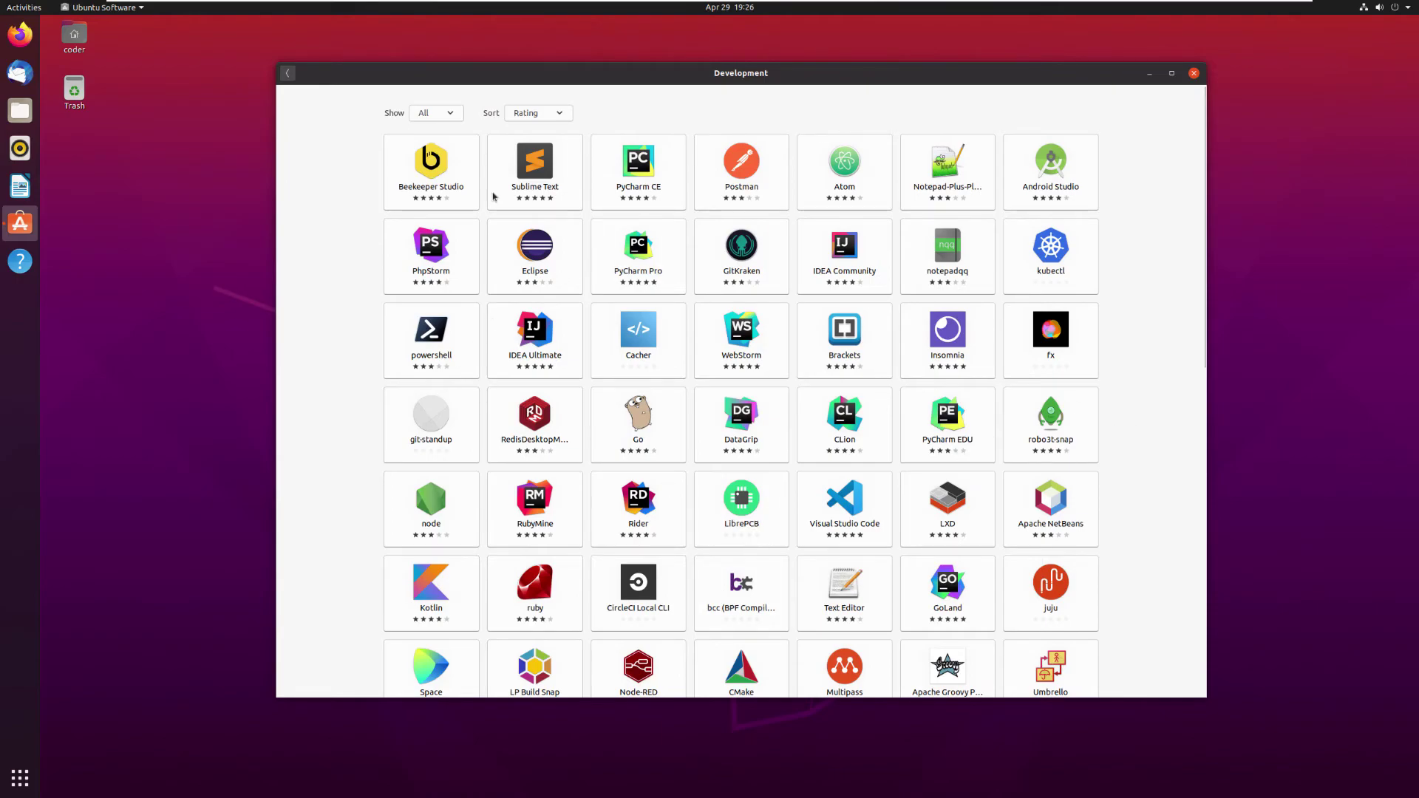
pyautogui.click(530, 176)
pyautogui.click(544, 157)
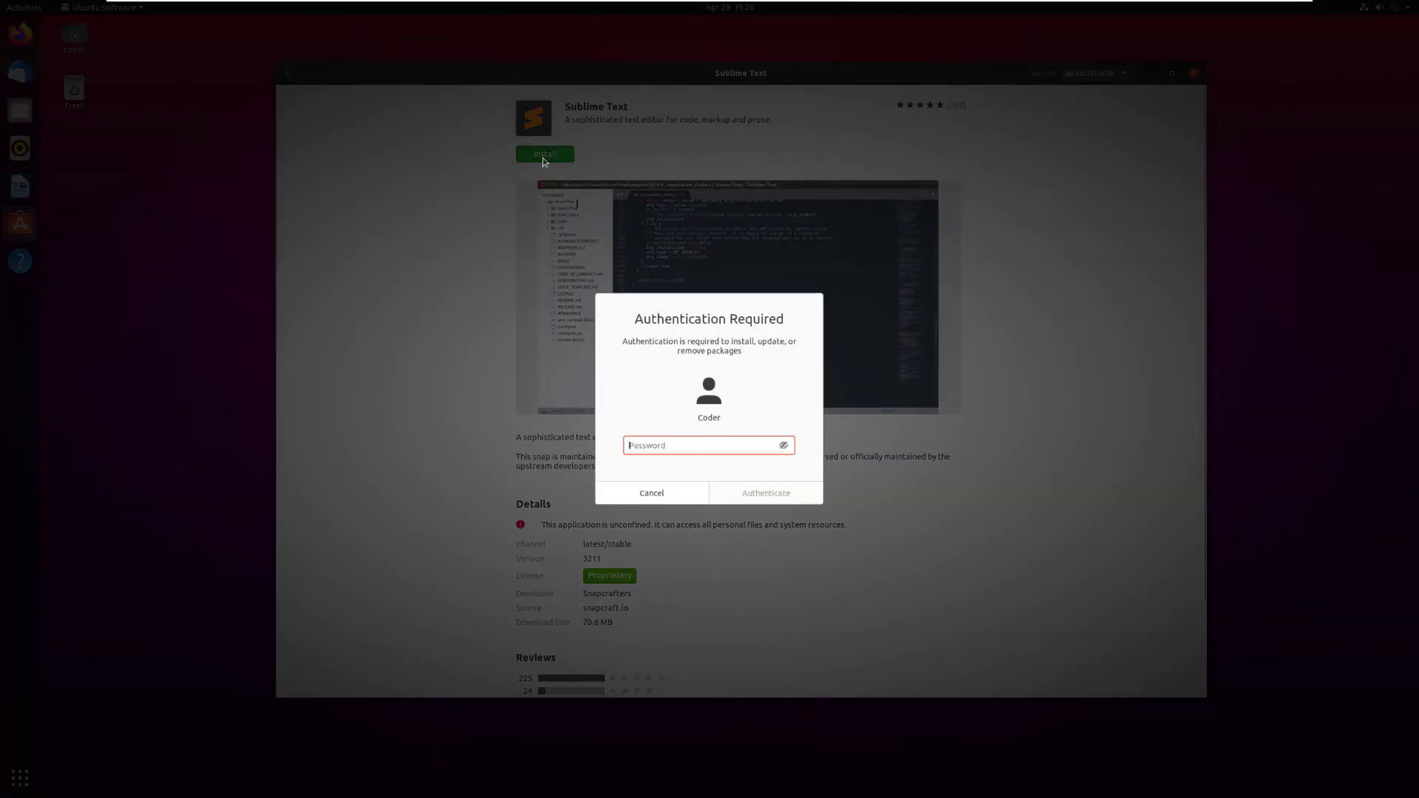
pyautogui.write('•••••••••••••')
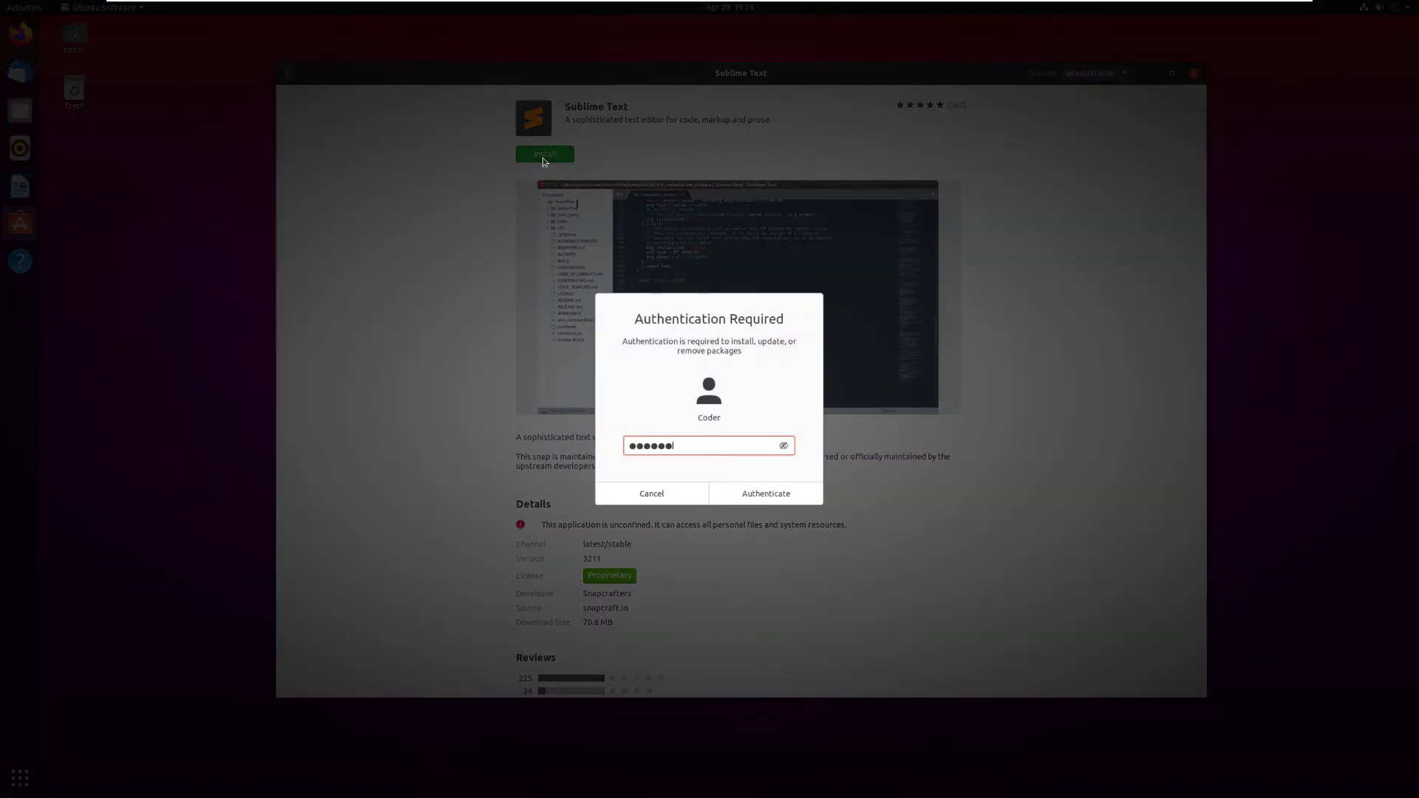
pyautogui.click(766, 495)
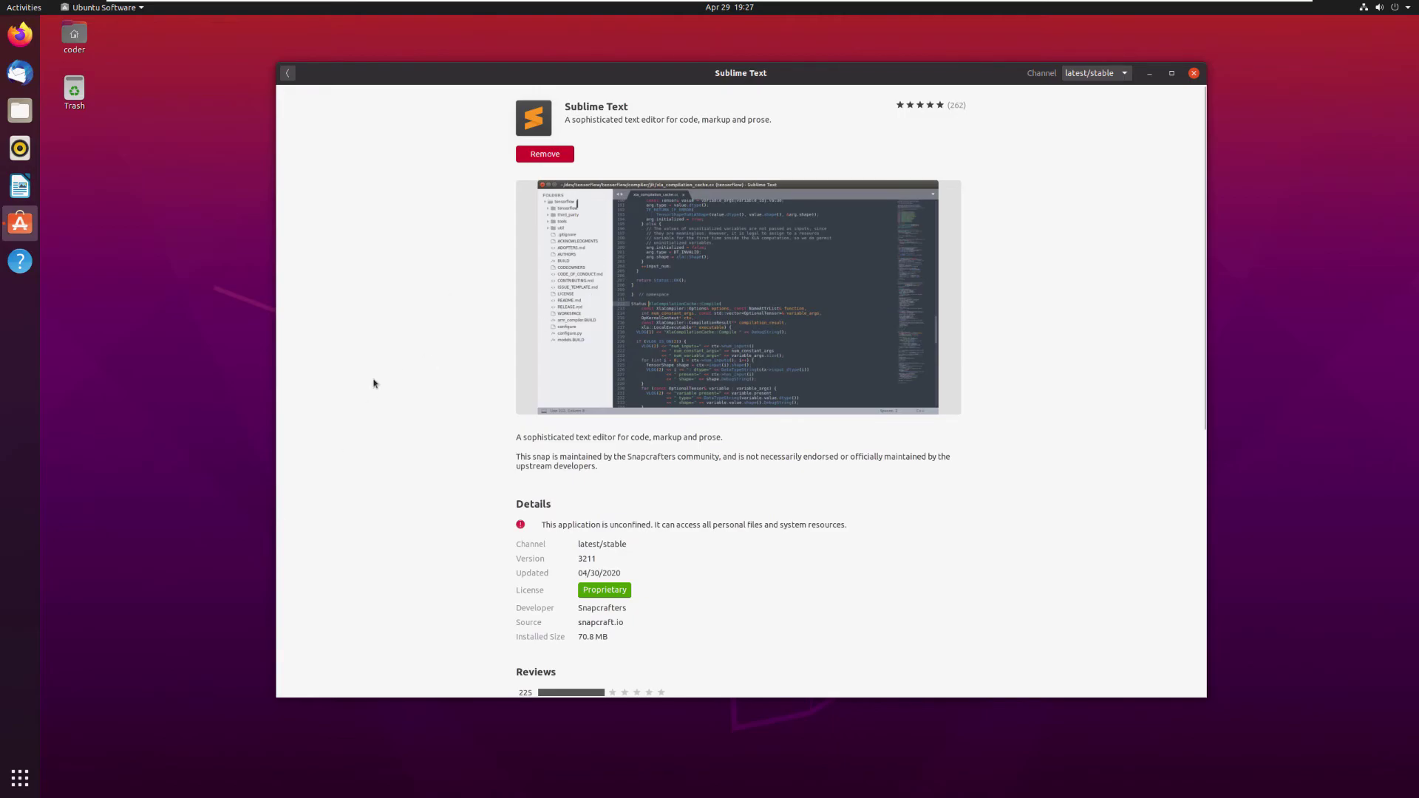
# Launch the newly installed Sublime Text to check it, and close its window together with Ubuntu Software.
pyautogui.click(12, 781)
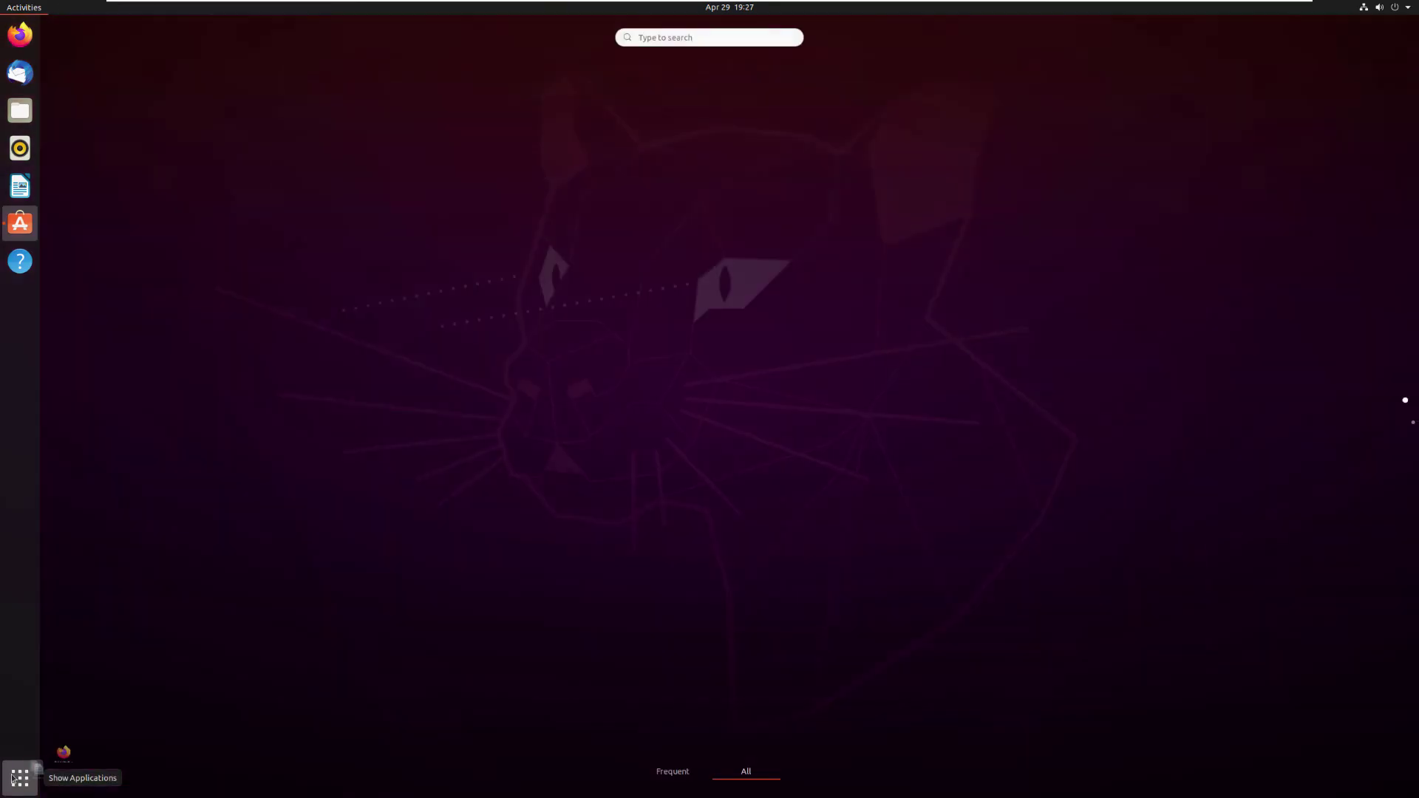
pyautogui.scroll(-1, 736, 416)
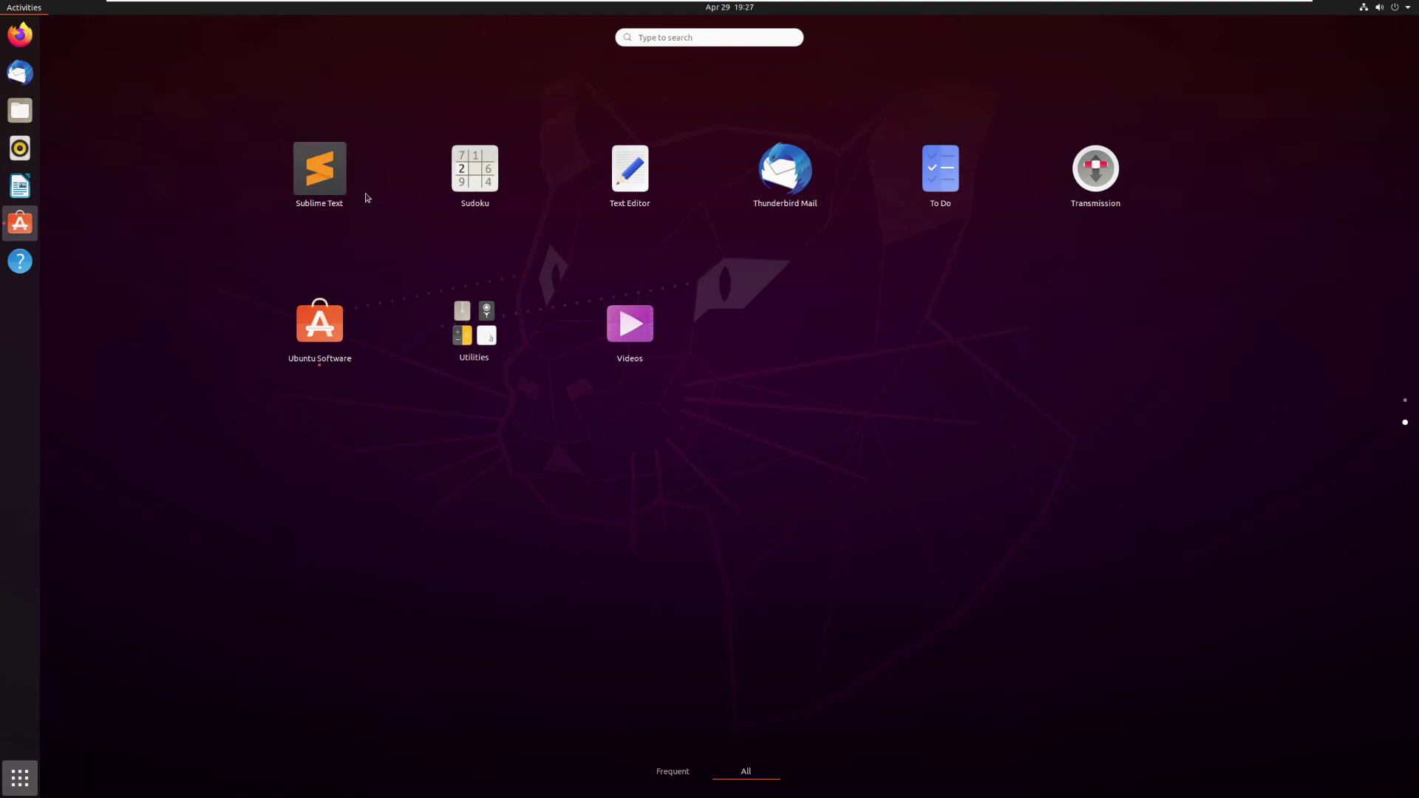
pyautogui.click(323, 177)
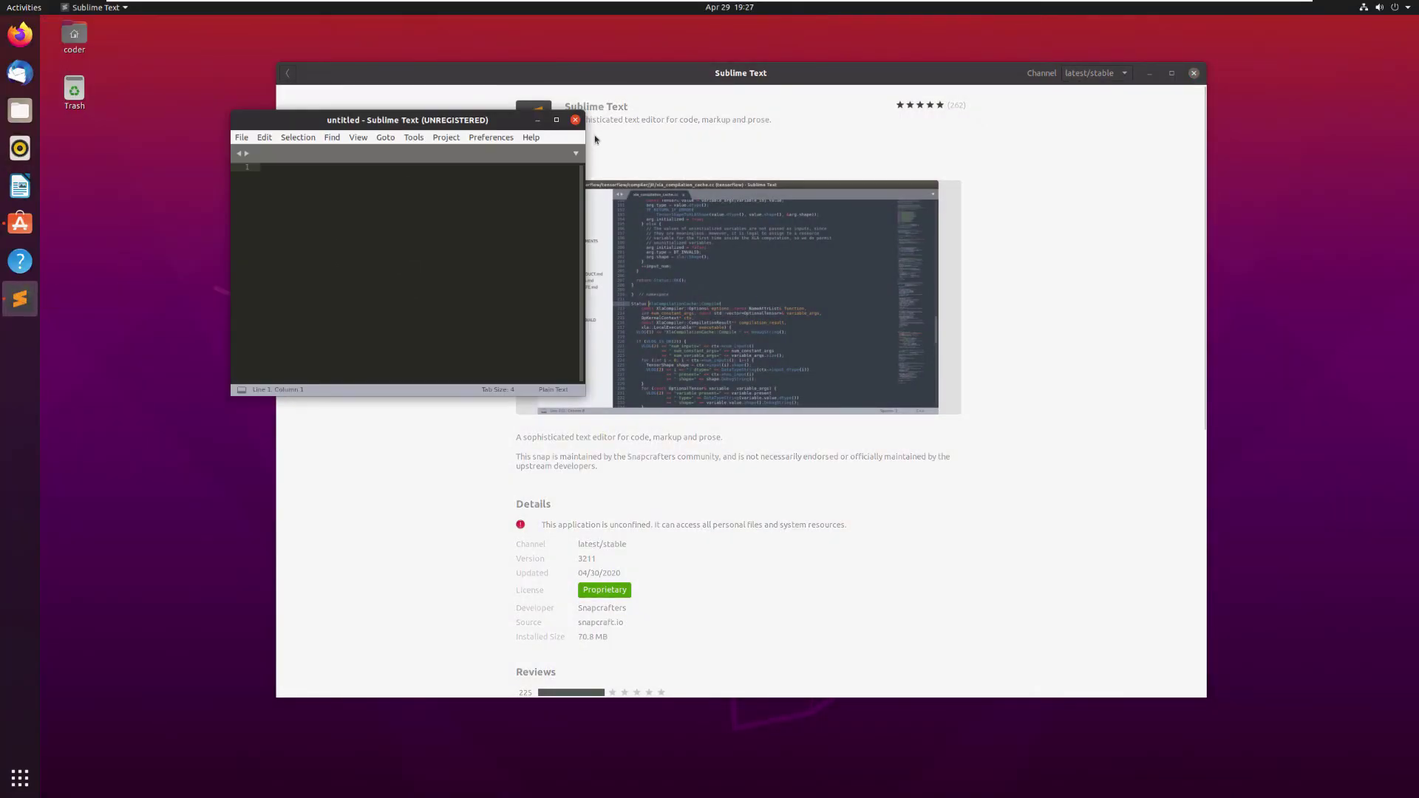
pyautogui.moveTo(609, 344); pyautogui.dragTo(1218, 677)
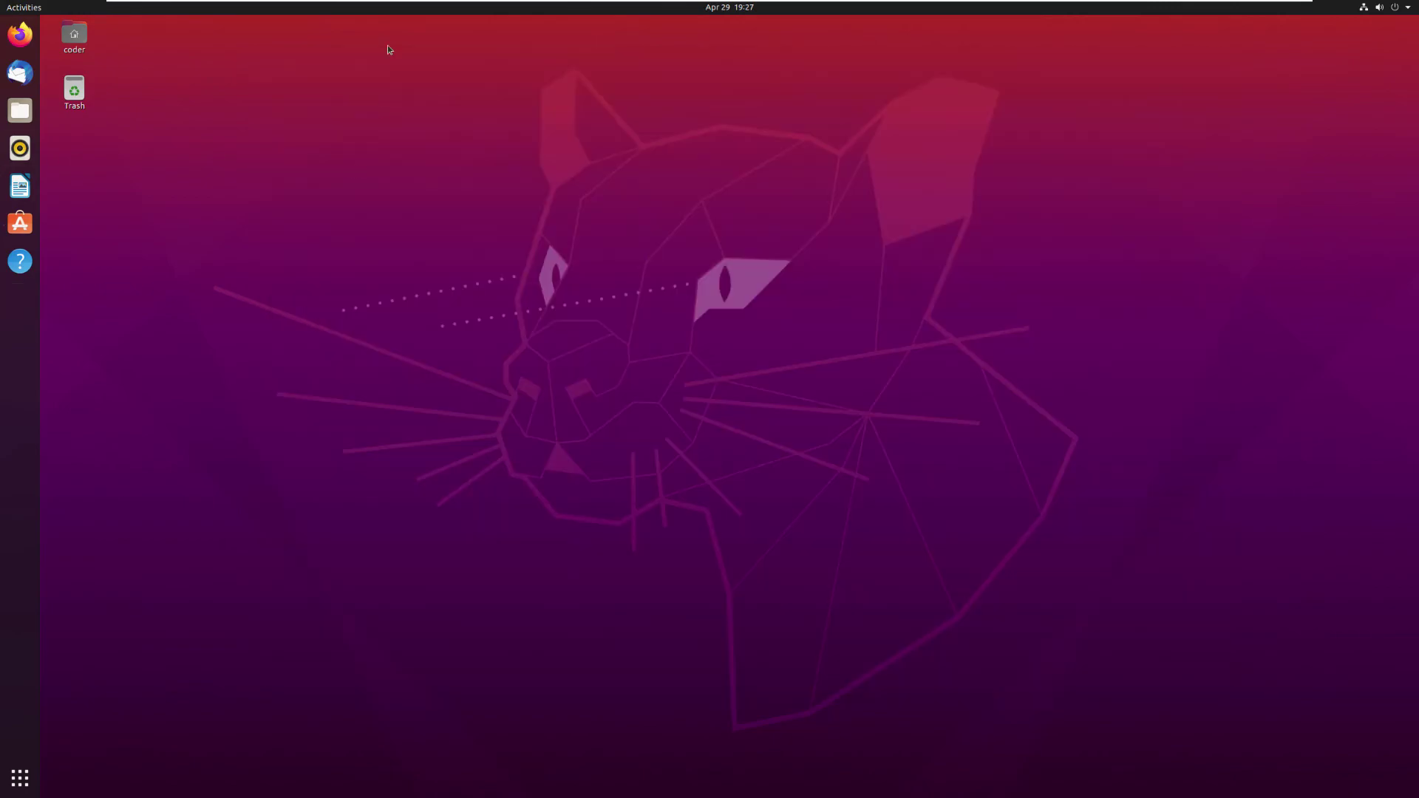
# Revert the virtual machine to the snapshot "Inital Install", discarding its current state.
pyautogui.moveTo(465, 3)
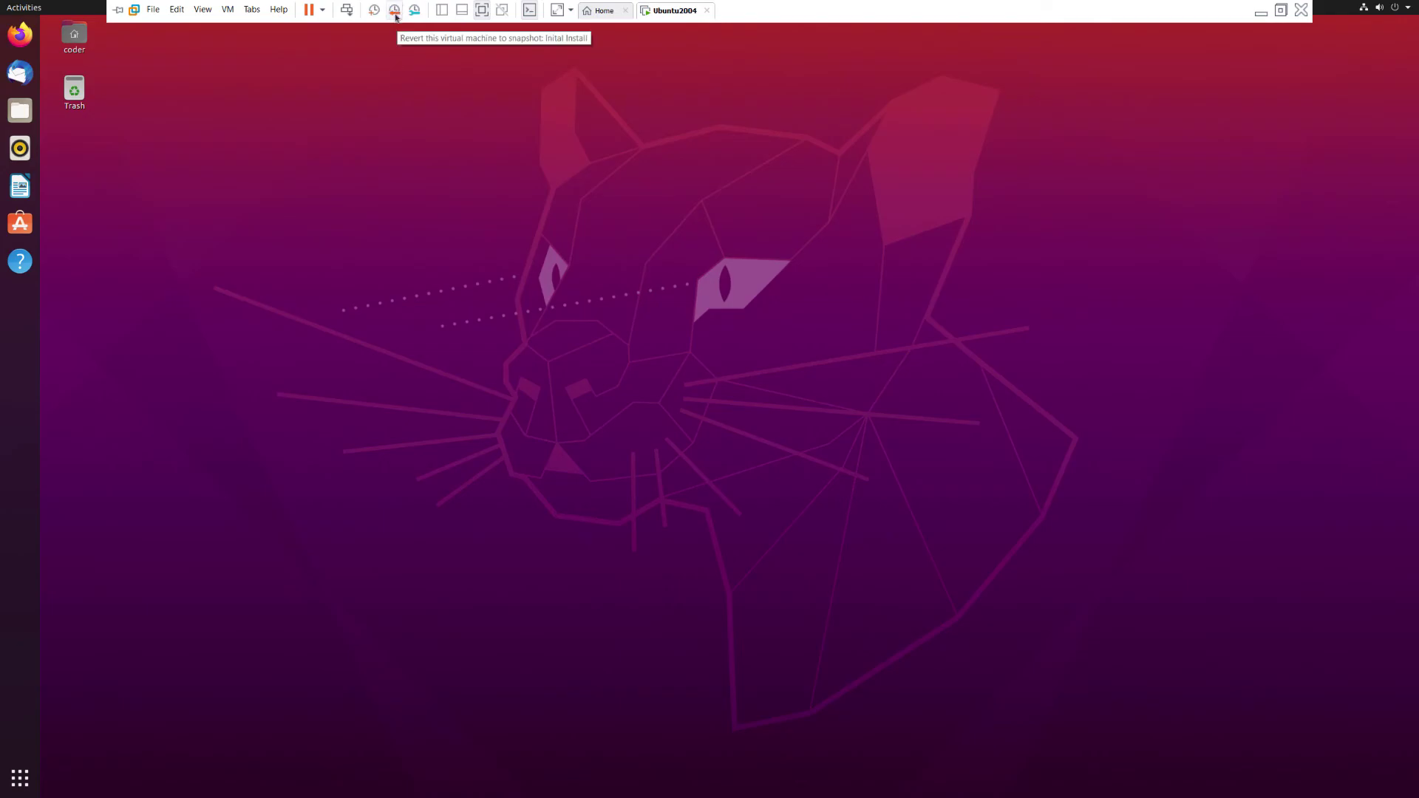
pyautogui.click(395, 11)
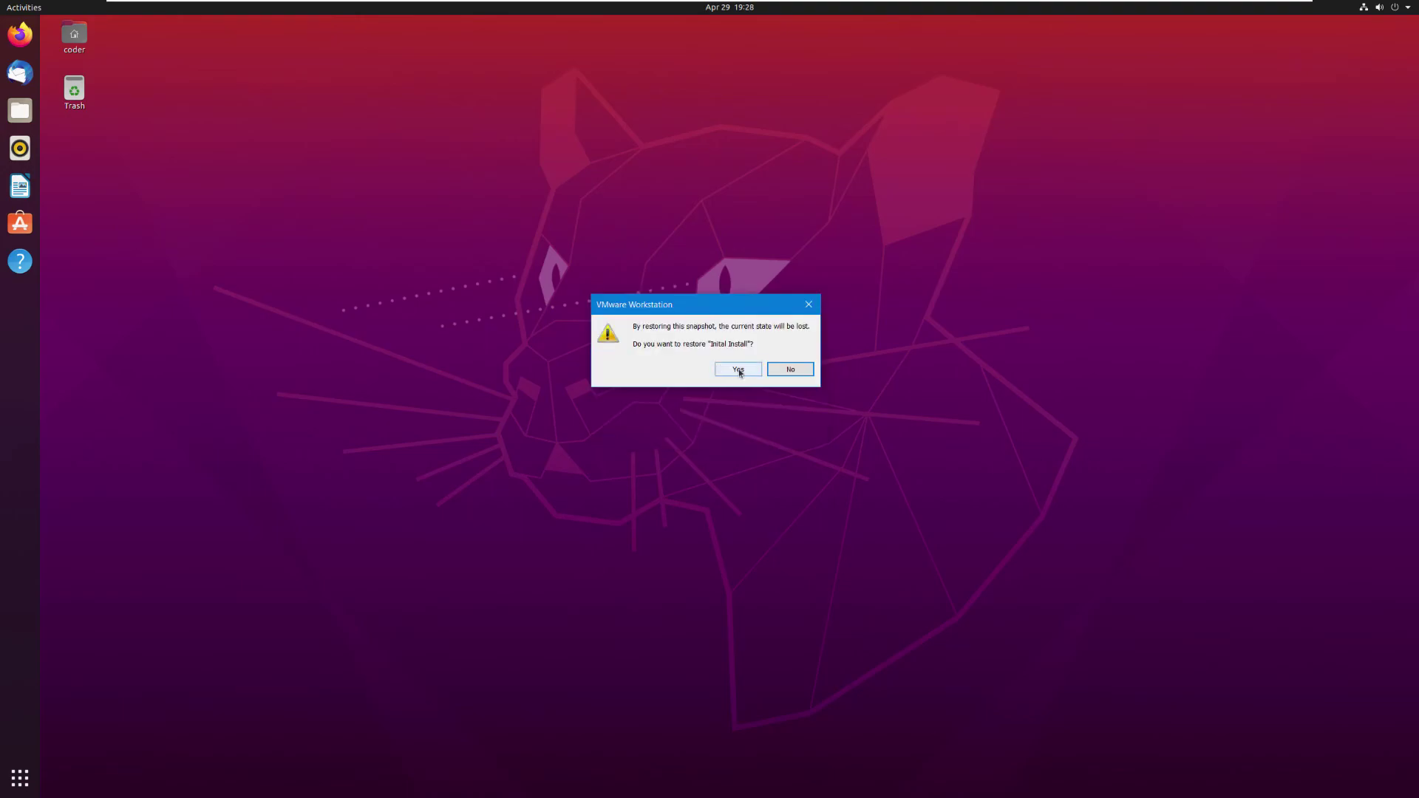
pyautogui.click(738, 371)
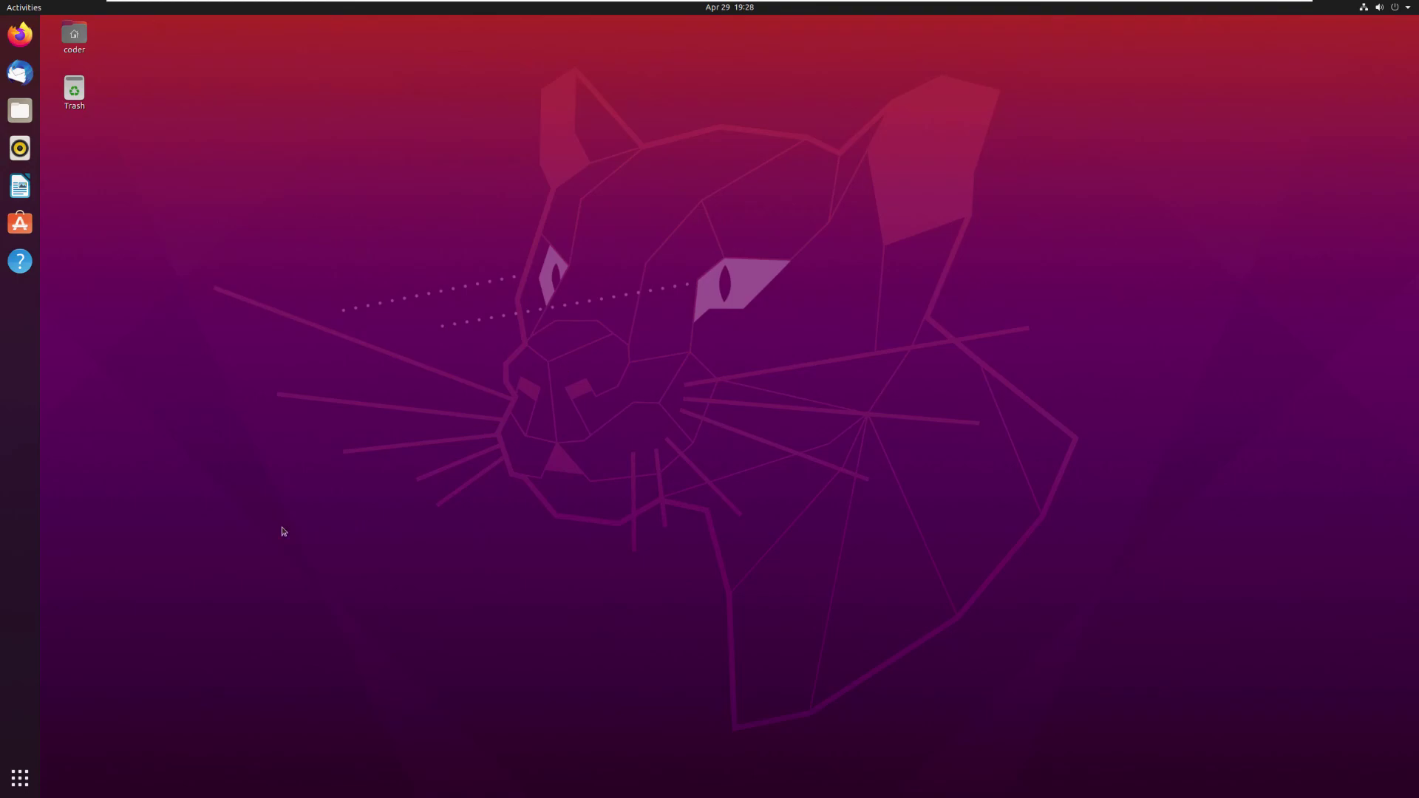
# Examine both pages of the full application list to check whether Sublime Text is still installed.
pyautogui.click(25, 775)
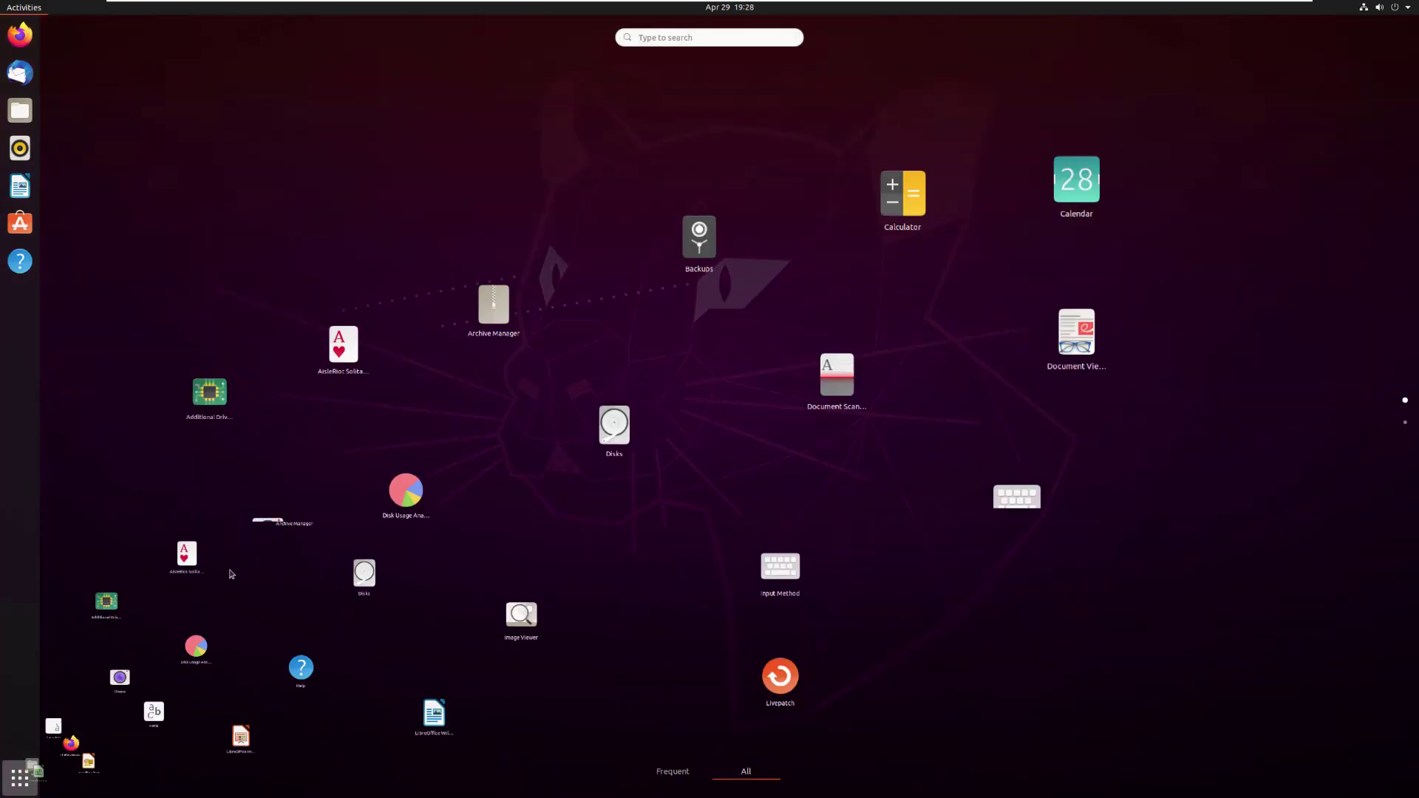
pyautogui.scroll(-1, 562, 360)
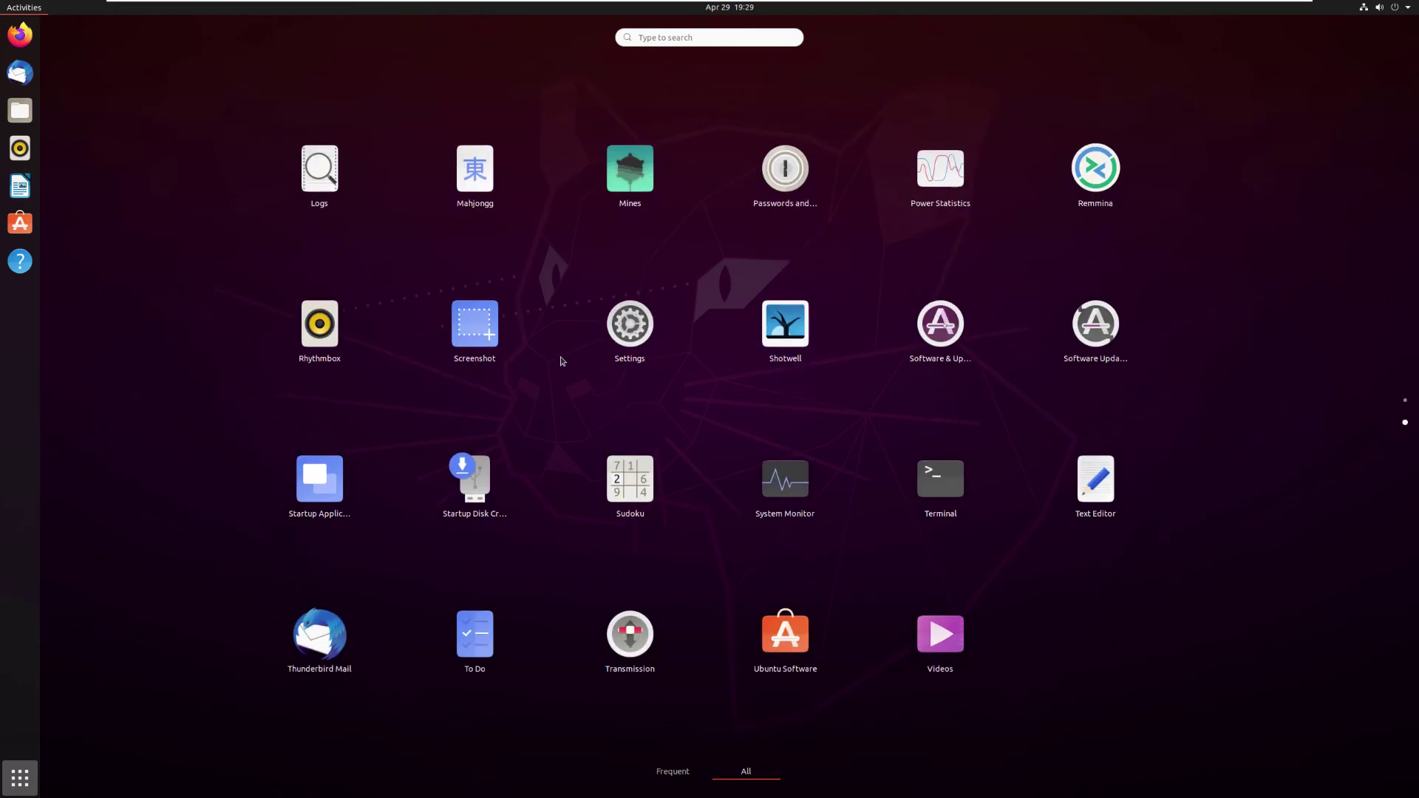
pyautogui.scroll(1, 557, 392)
pyautogui.scroll(-1, 557, 397)
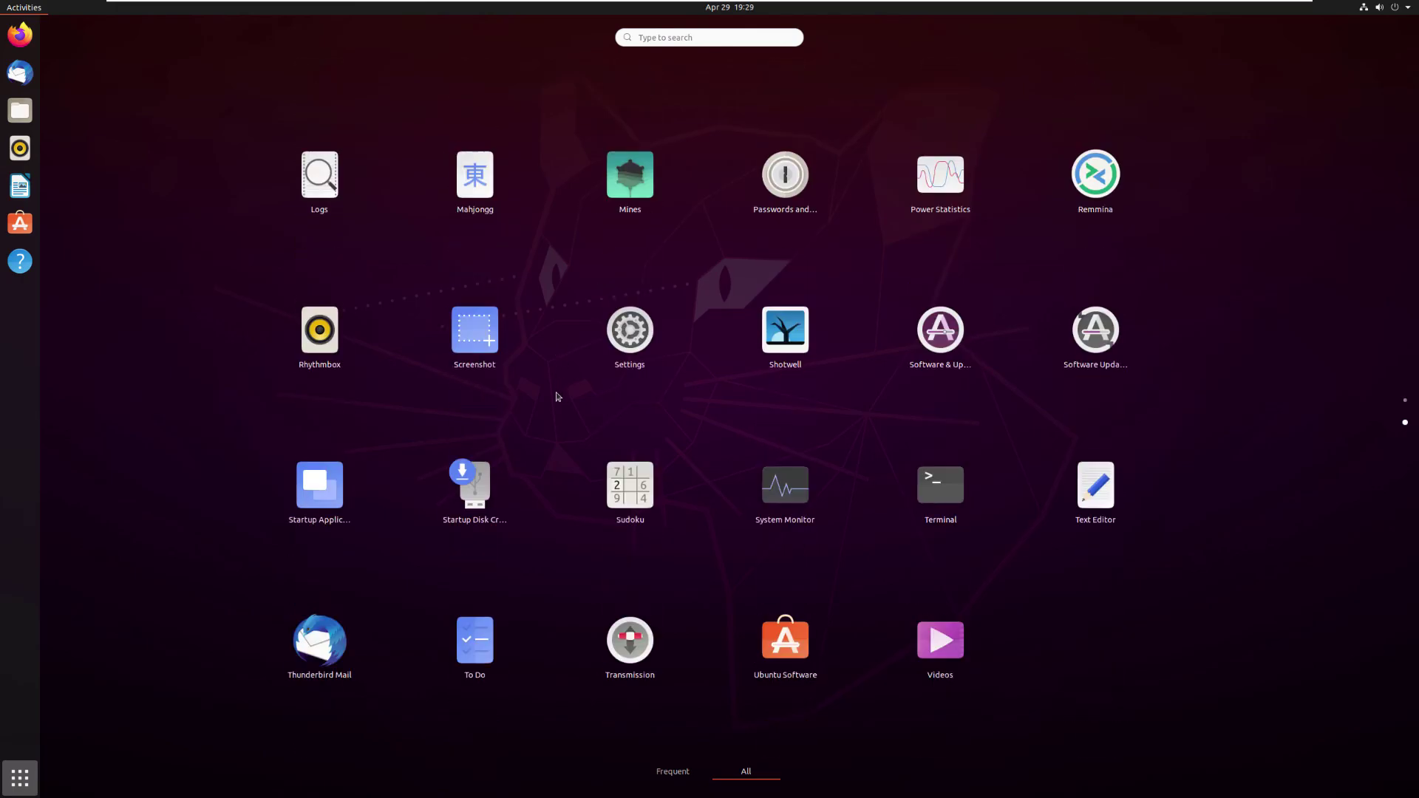
pyautogui.scroll(1, 557, 396)
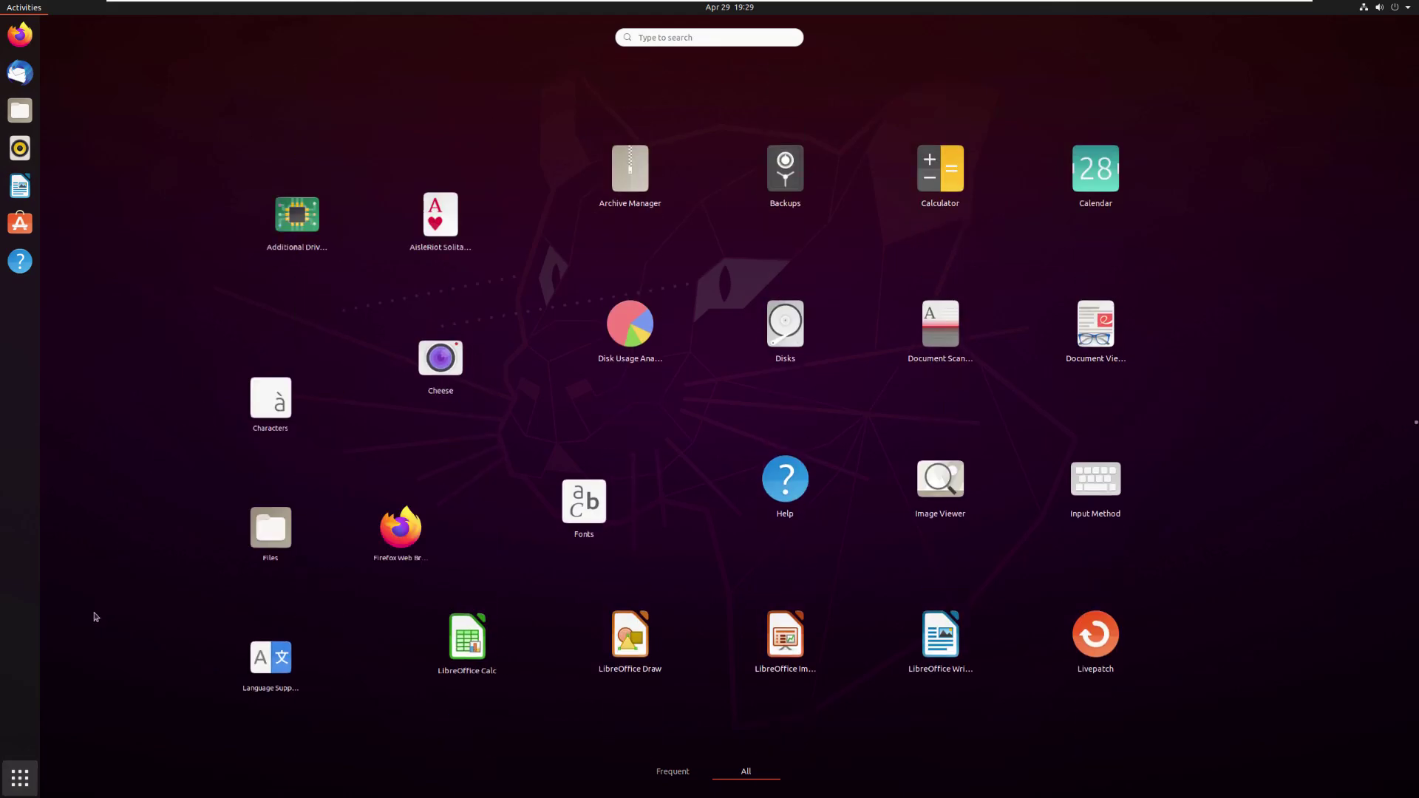
pyautogui.click(16, 780)
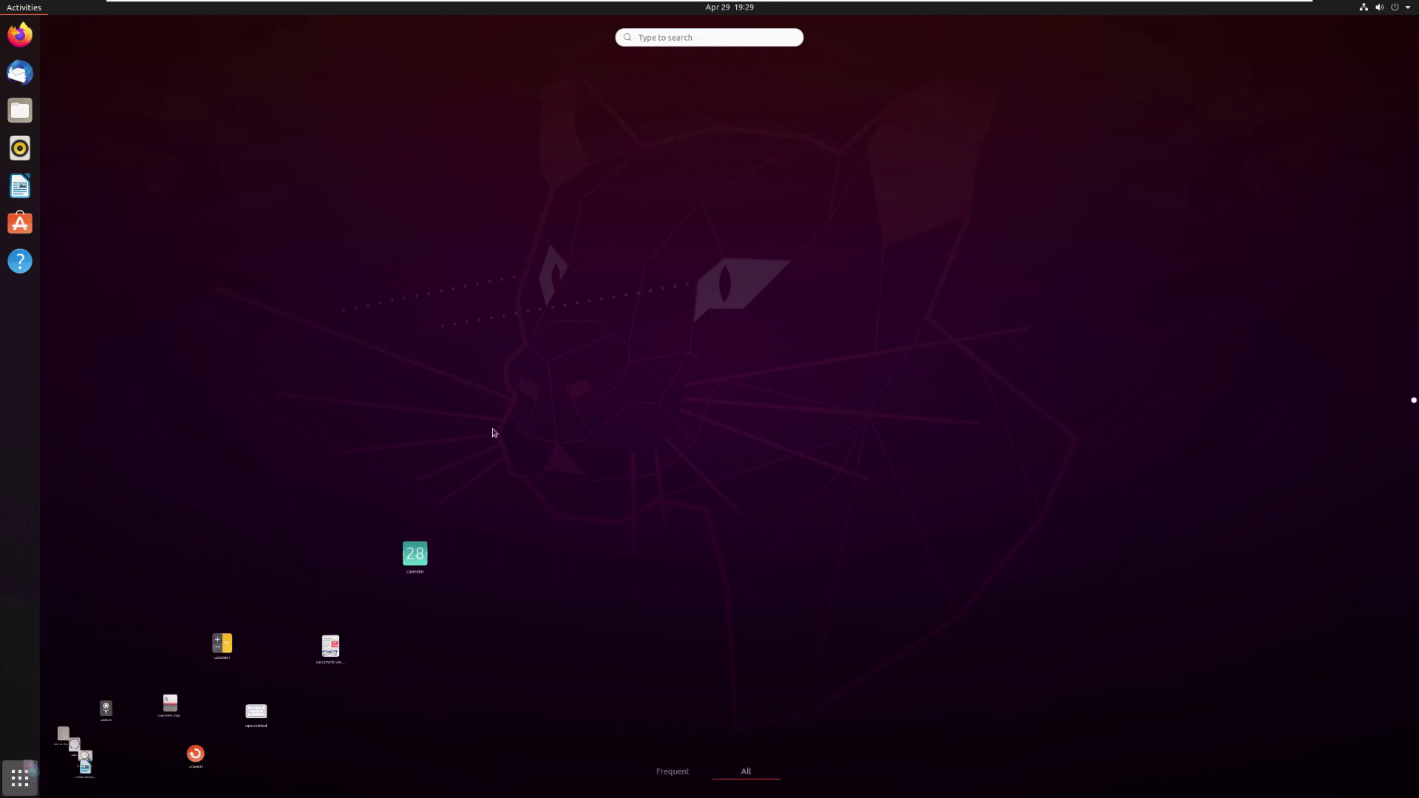
pyautogui.scroll(-1, 414, 466)
pyautogui.scroll(1, 427, 465)
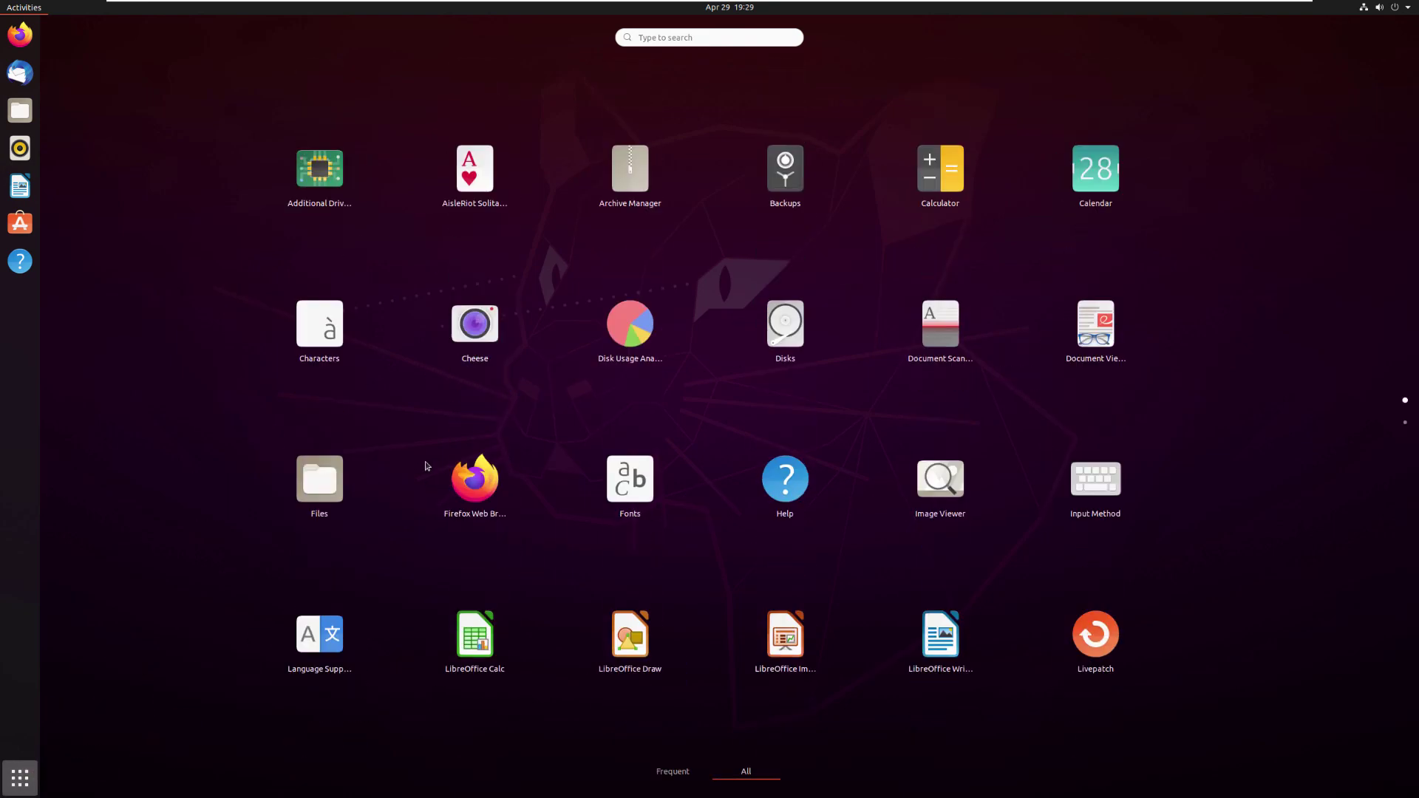
pyautogui.scroll(-1, 426, 466)
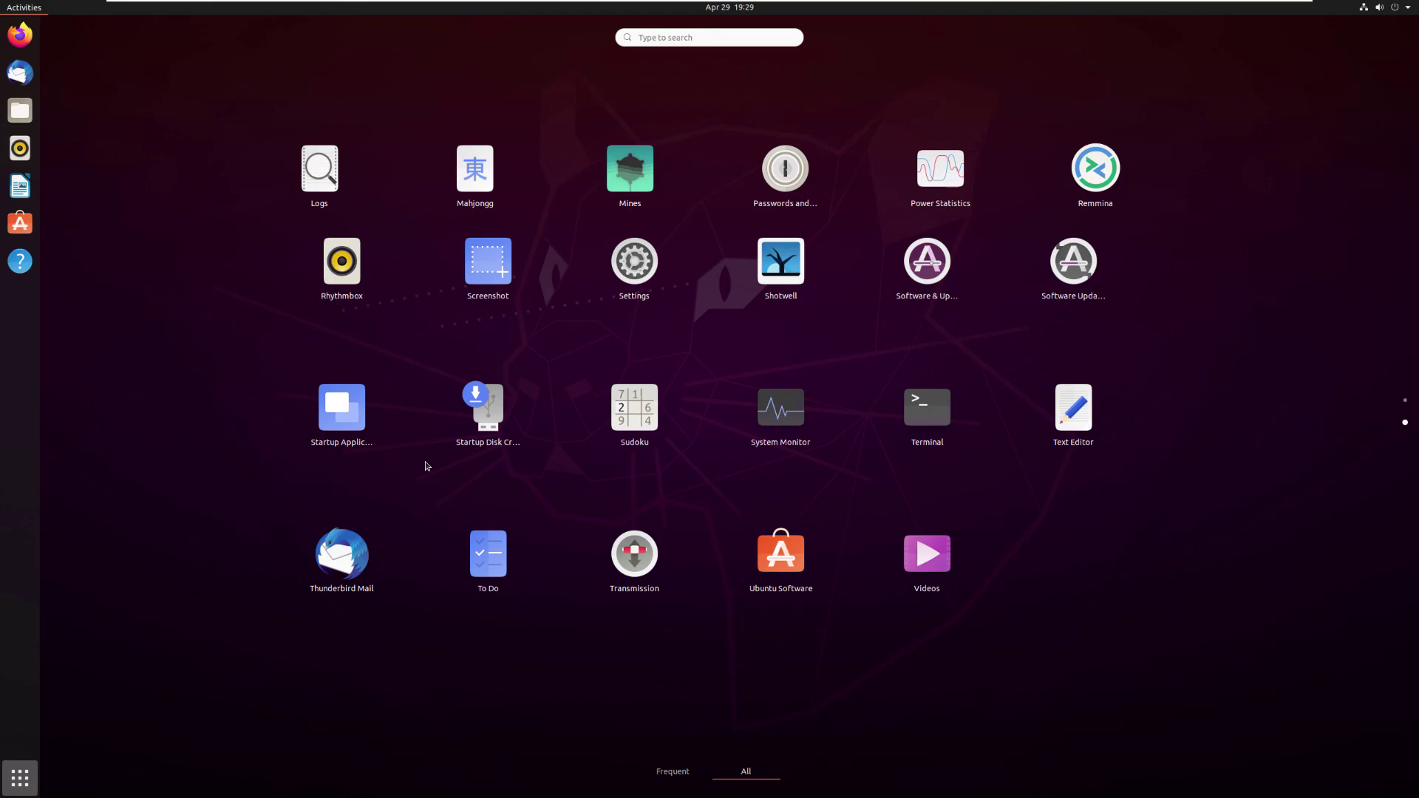
pyautogui.scroll(1, 427, 466)
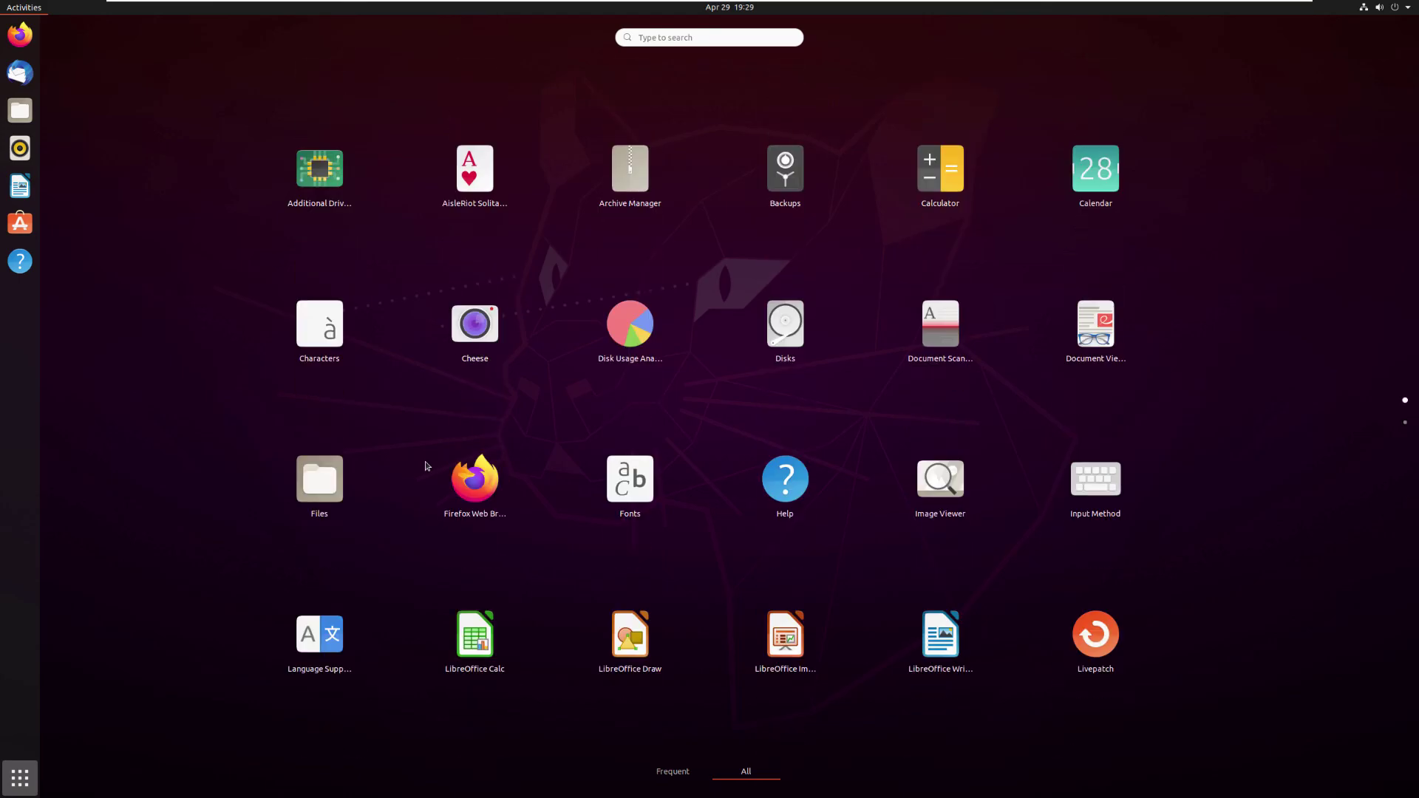
# Open Ubuntu Software and look at the full application list once more.
pyautogui.click(16, 224)
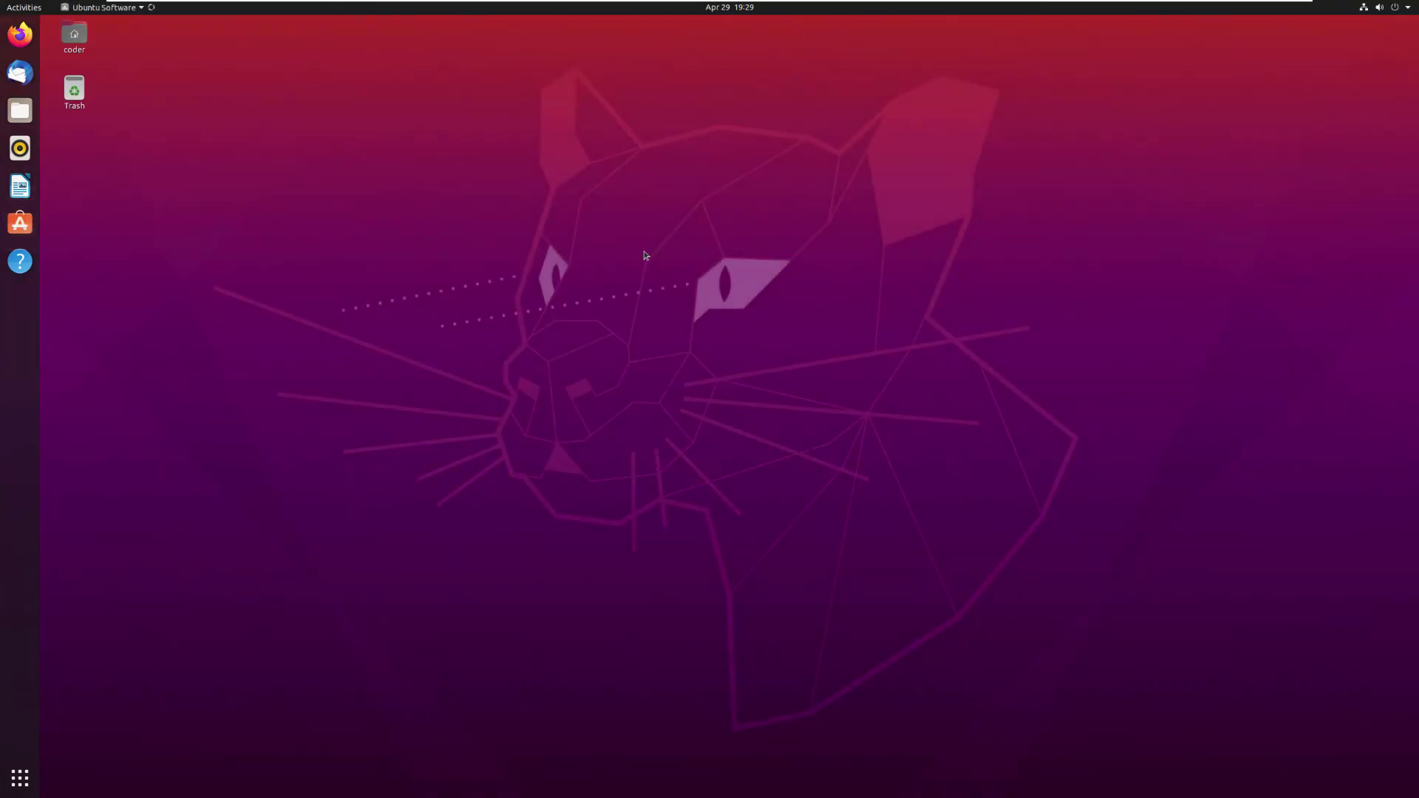
pyautogui.press('super+a')
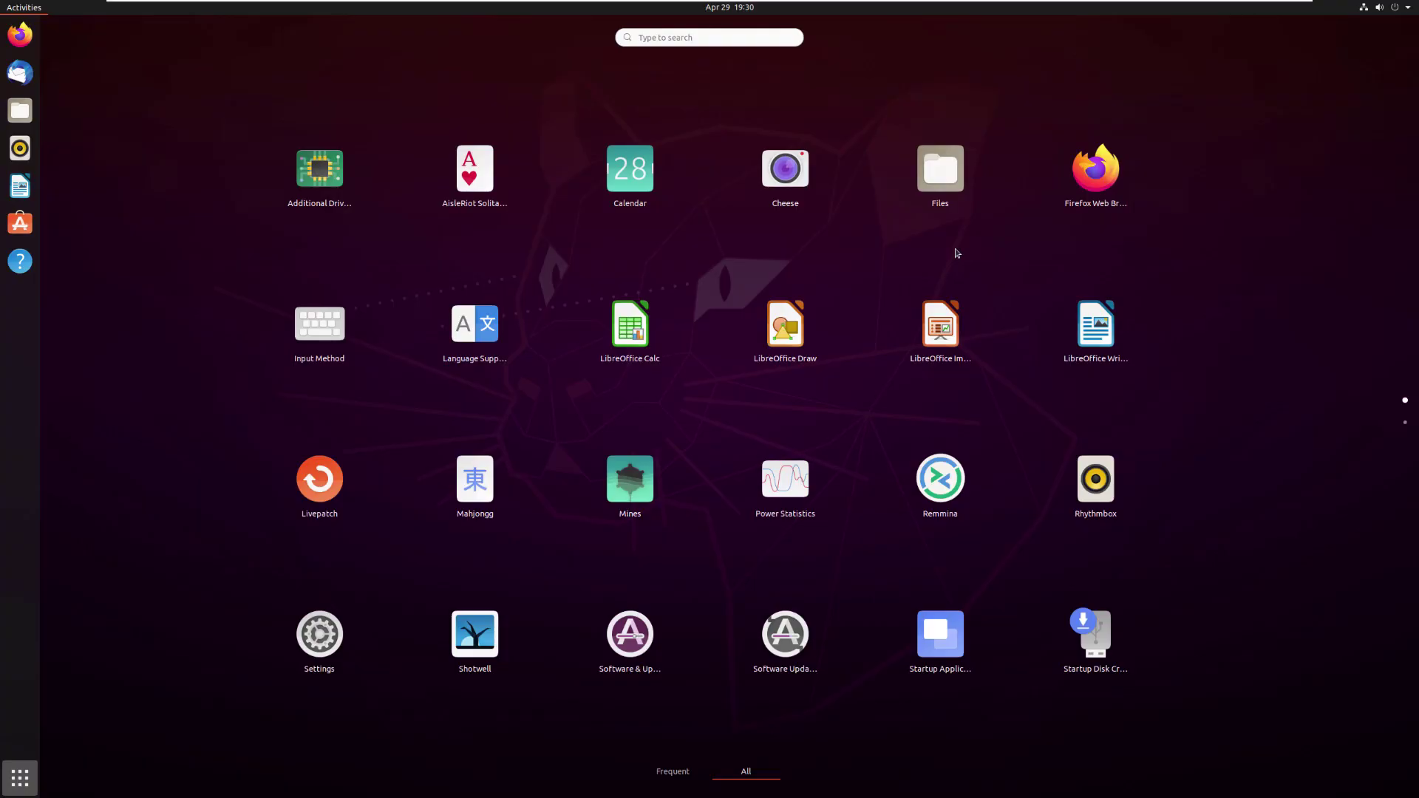